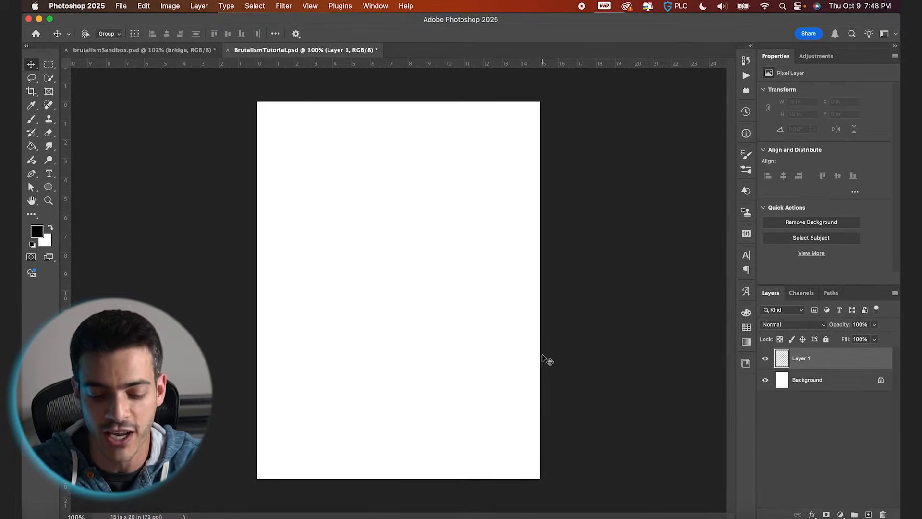
Show the grid and draw a tall rectangle shape about 8.5 by 16 in on the canvas.
{"action": "key", "text": "super+apostrophe"}
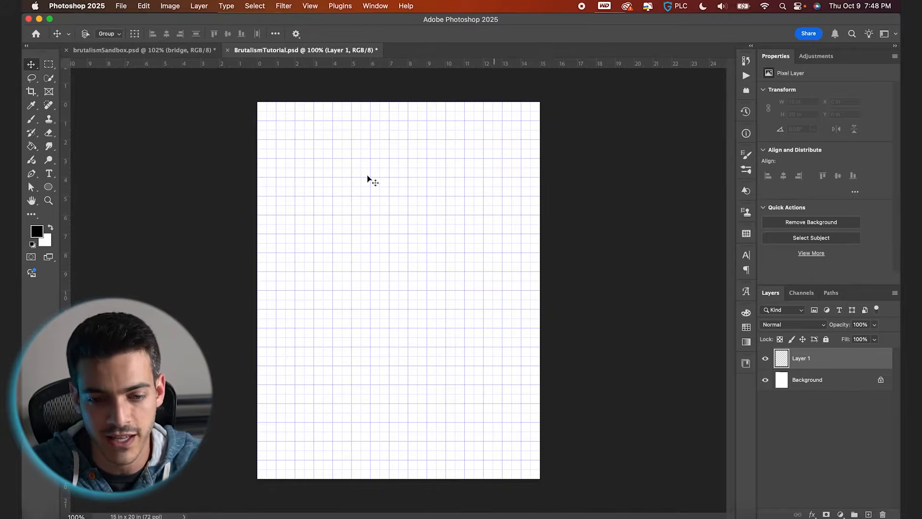
{"action": "left_click_drag", "start_coordinate": [48, 186], "coordinate": [94, 189]}
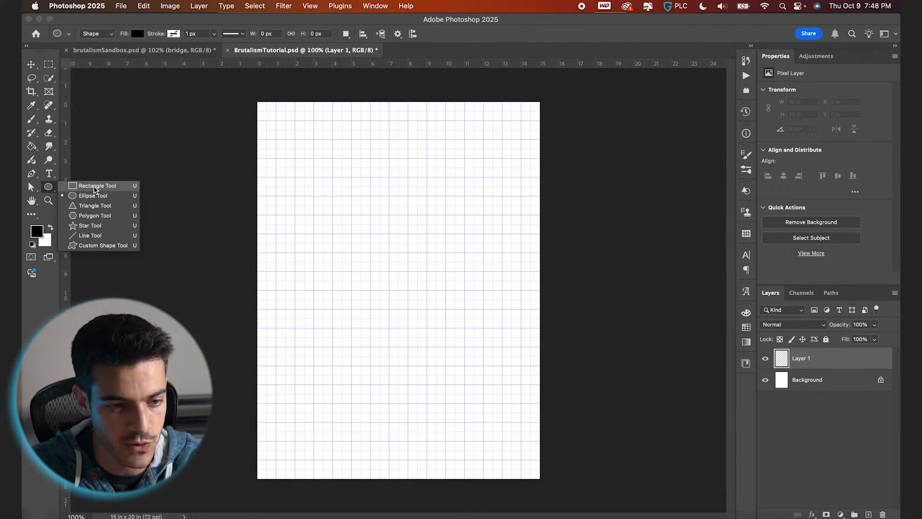
{"action": "left_click", "coordinate": [94, 188]}
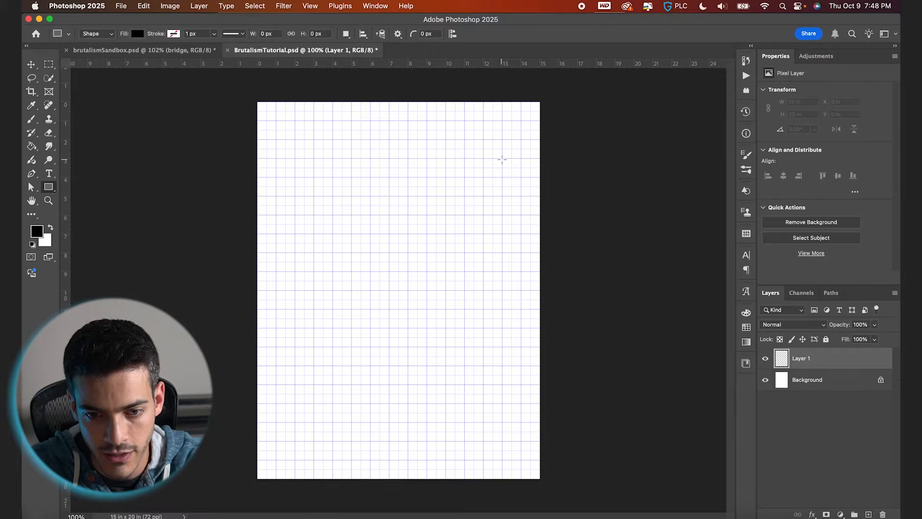
{"action": "left_click_drag", "start_coordinate": [502, 159], "coordinate": [342, 461]}
{"action": "scroll", "coordinate": [412, 461], "scroll_direction": "up", "scroll_amount": 5}
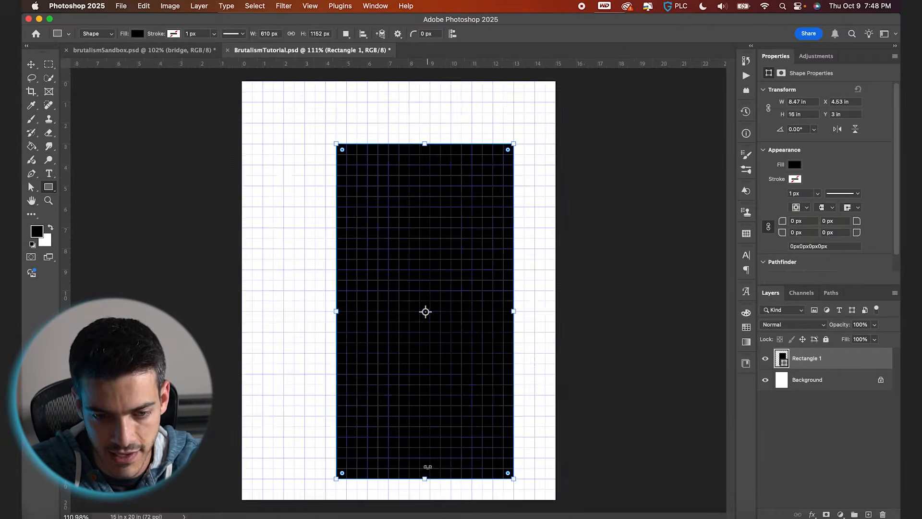
Widen the rectangle to about 9.5 in by dragging its side edge.
{"action": "left_click_drag", "start_coordinate": [436, 357], "coordinate": [436, 358]}
{"action": "scroll", "coordinate": [436, 360], "scroll_direction": "up", "scroll_amount": 5}
{"action": "left_click_drag", "start_coordinate": [586, 200], "coordinate": [624, 196]}
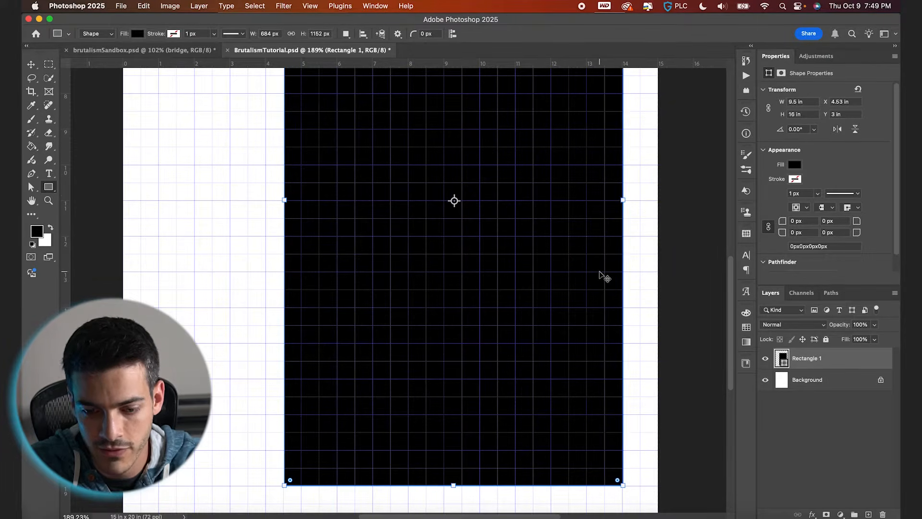
{"action": "key", "text": "v"}
{"action": "scroll", "coordinate": [604, 278], "scroll_direction": "up", "scroll_amount": 1}
{"action": "scroll", "coordinate": [604, 278], "scroll_direction": "up", "scroll_amount": 8}
{"action": "key", "text": "Left"}
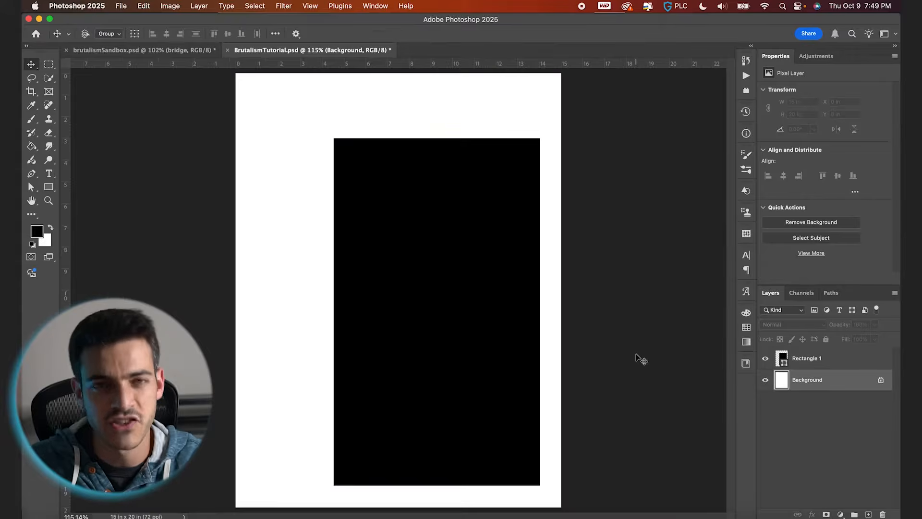
Add a new layer below the rectangle and fill it black with the Paint Bucket.
{"action": "key", "text": "super+alt+shift+n"}
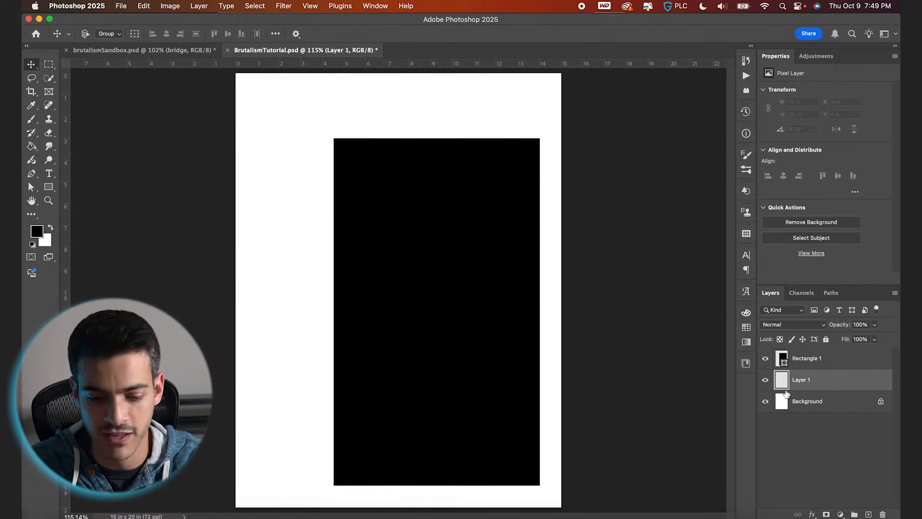
{"action": "left_click", "coordinate": [32, 146]}
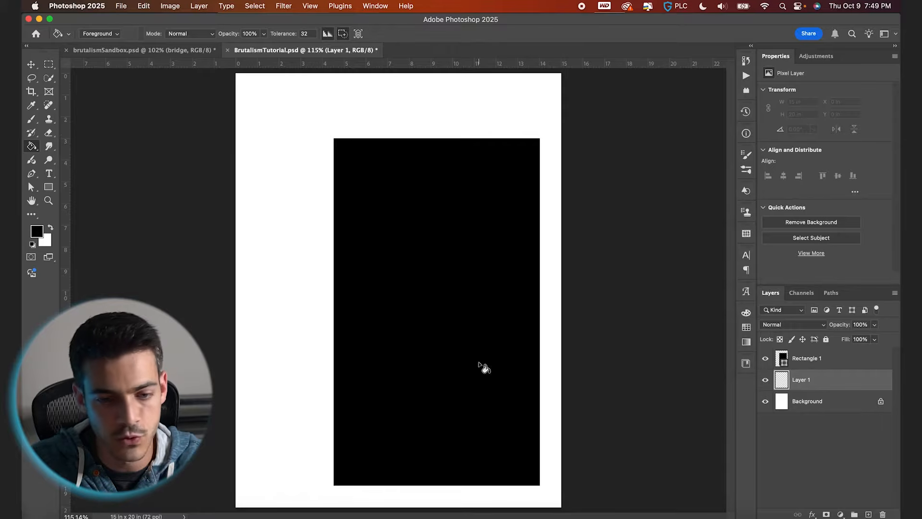
{"action": "left_click", "coordinate": [376, 342]}
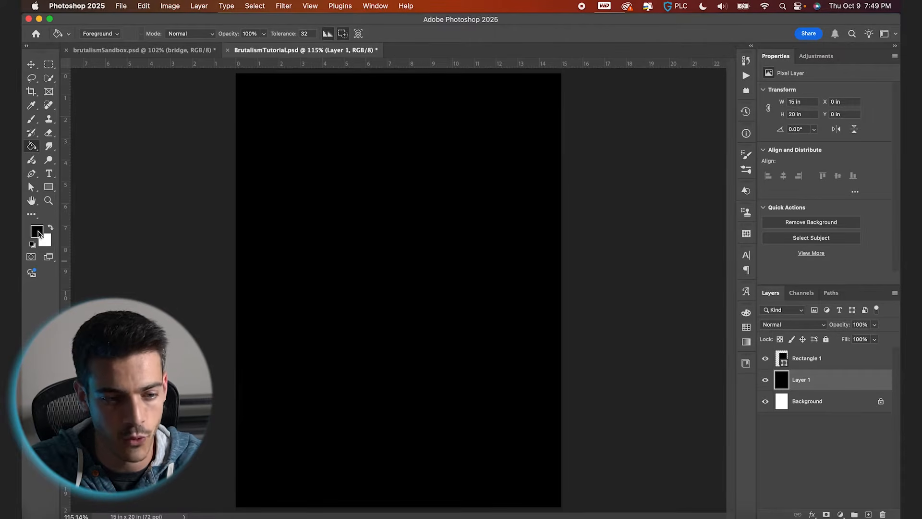
Set the rectangle's fill colour to white from the swatches.
{"action": "left_click", "coordinate": [782, 364]}
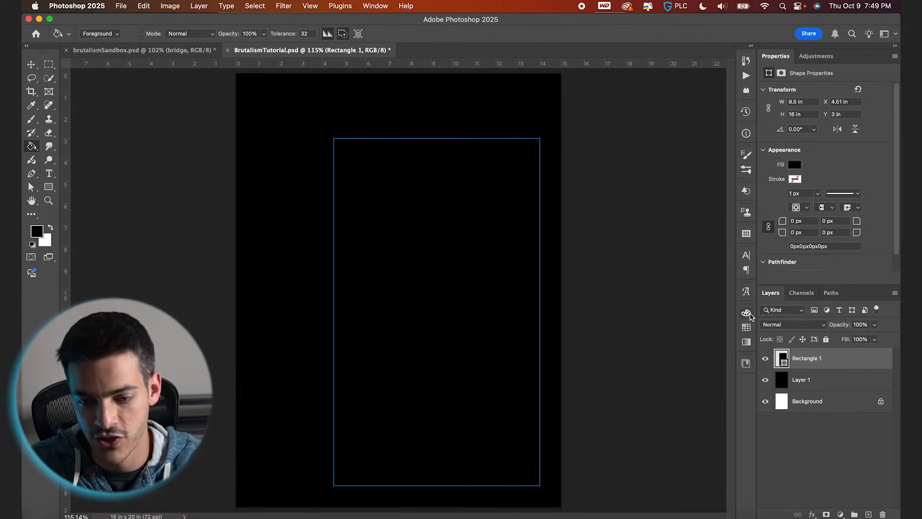
{"action": "left_click", "coordinate": [747, 328]}
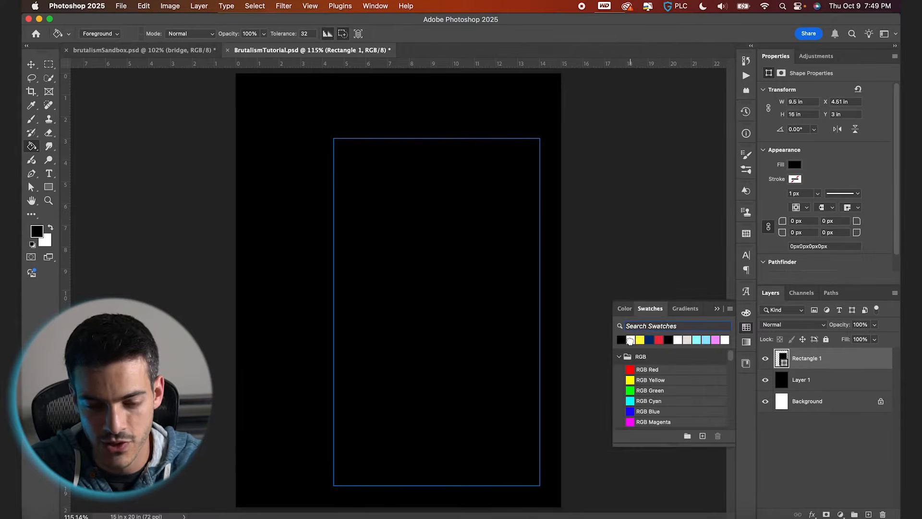
{"action": "left_click", "coordinate": [630, 340]}
{"action": "left_click", "coordinate": [717, 310]}
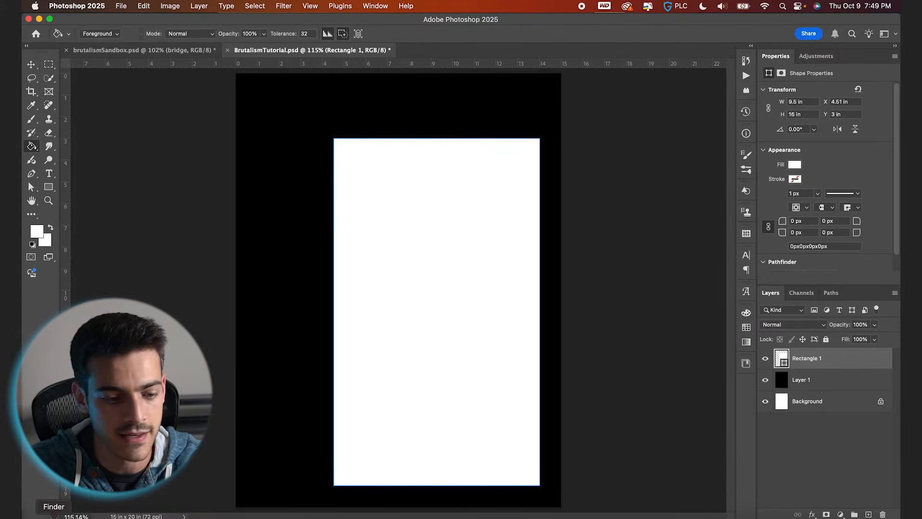
Place the bridge photo from Finder into the document over the rectangle, resize it, and confirm.
{"action": "left_click", "coordinate": [54, 518]}
{"action": "left_click_drag", "start_coordinate": [172, 67], "coordinate": [370, 356]}
{"action": "left_click_drag", "start_coordinate": [460, 200], "coordinate": [536, 127]}
{"action": "left_click_drag", "start_coordinate": [485, 218], "coordinate": [523, 238]}
{"action": "key", "text": "Return"}
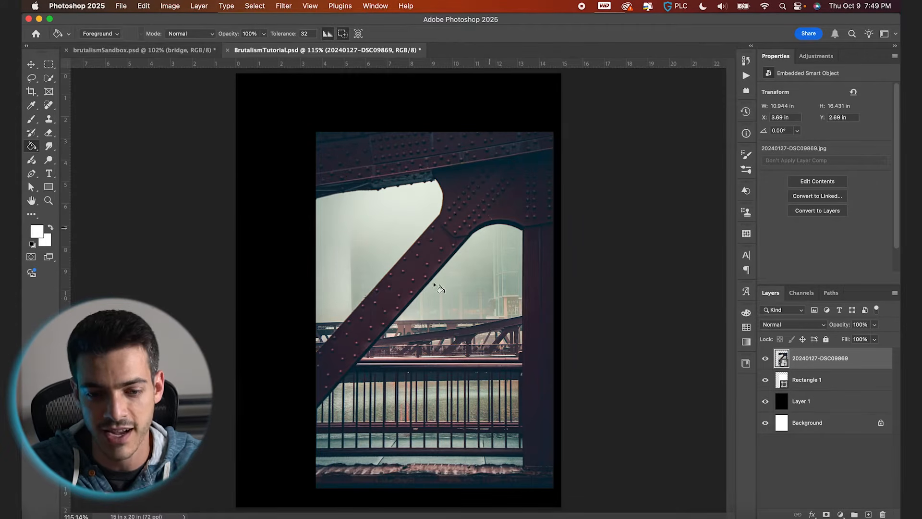
Clip the photo layer to the rectangle layer beneath it.
{"action": "key", "text": "v"}
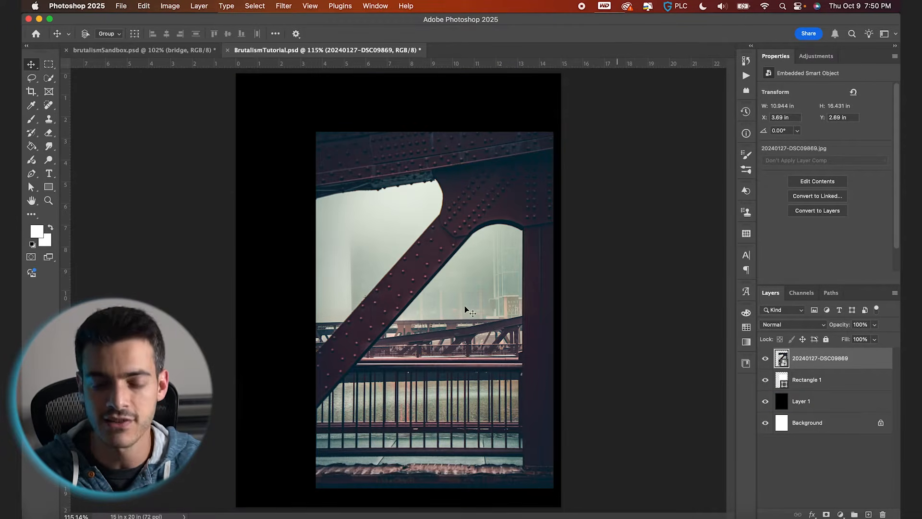
{"action": "left_click", "coordinate": [765, 359]}
{"action": "left_click", "coordinate": [765, 360]}
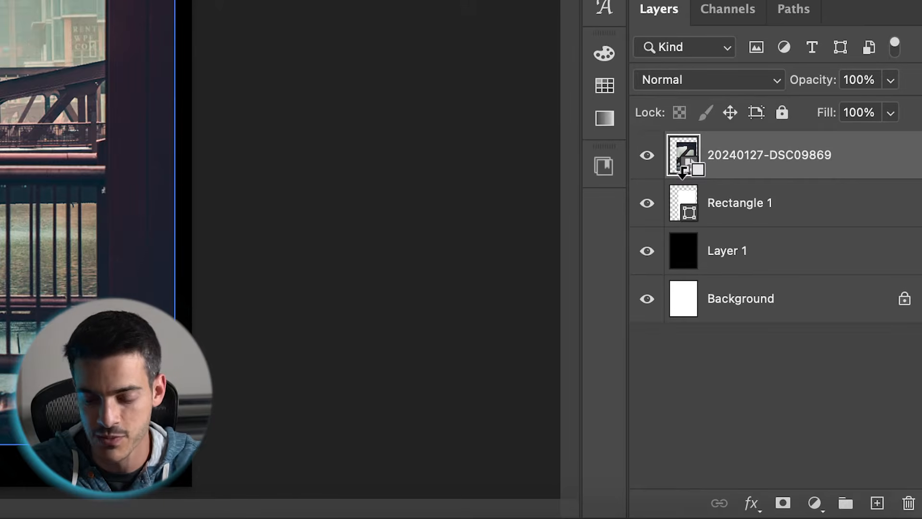
{"action": "left_click", "coordinate": [686, 169], "text": "alt"}
{"action": "right_click", "coordinate": [753, 169]}
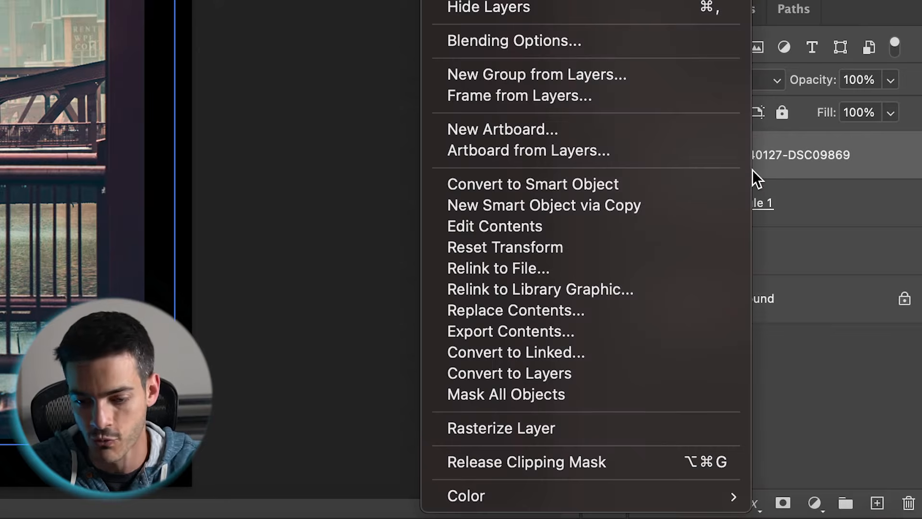
{"action": "left_click", "coordinate": [583, 462]}
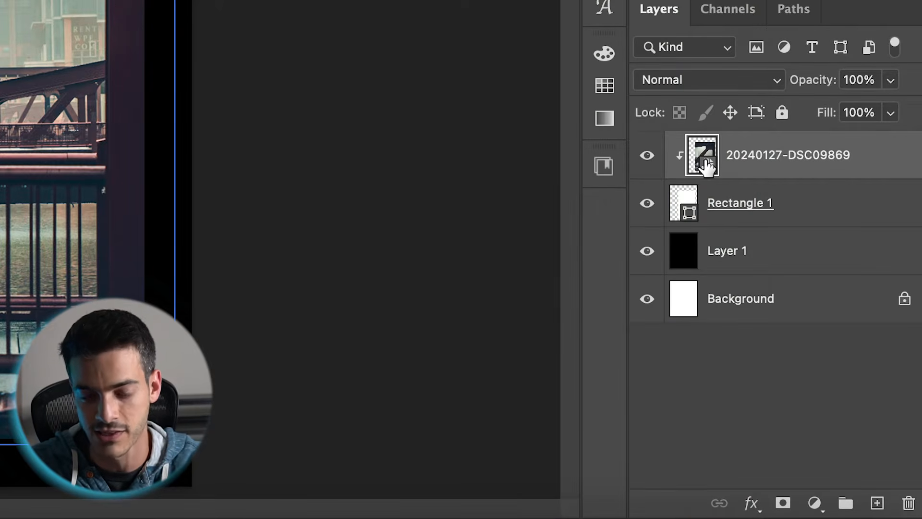
Add a 2 px inside Stroke layer style to the rectangle with colour fff83a.
{"action": "left_click", "coordinate": [686, 211]}
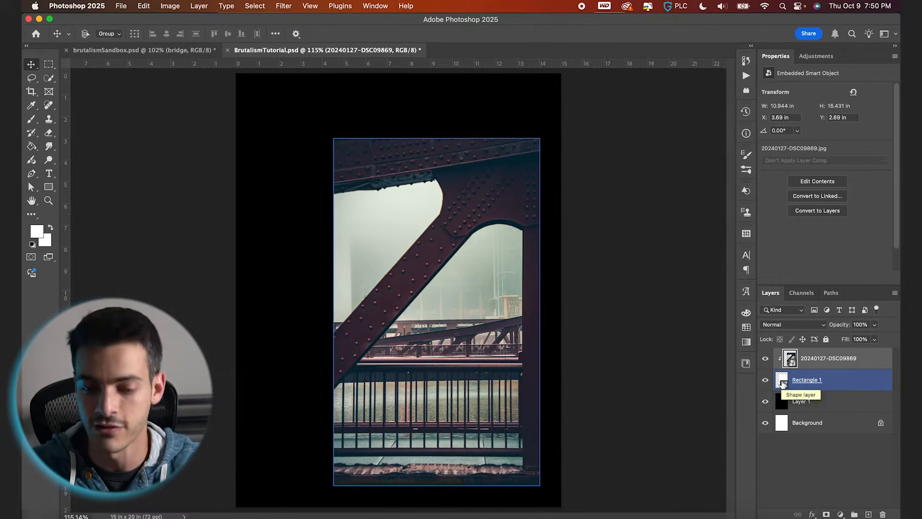
{"action": "left_click", "coordinate": [783, 383]}
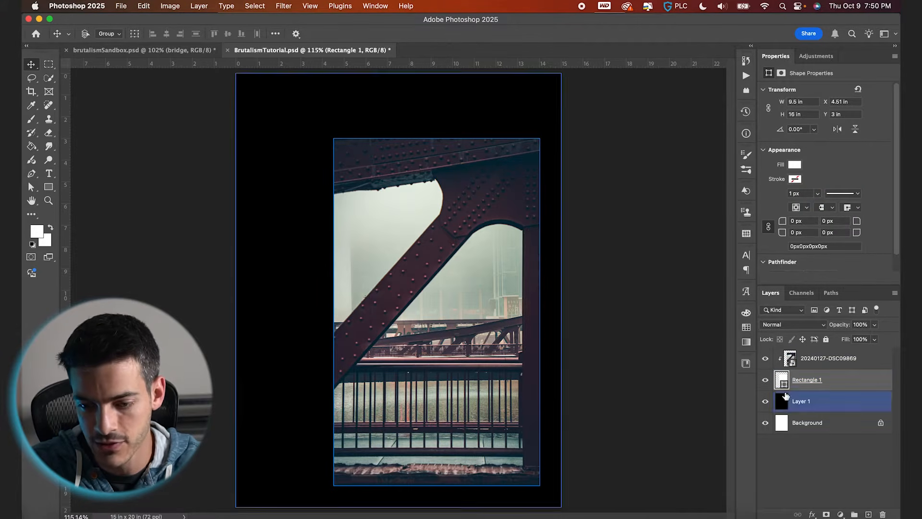
{"action": "left_click", "coordinate": [813, 514]}
{"action": "left_click", "coordinate": [832, 456]}
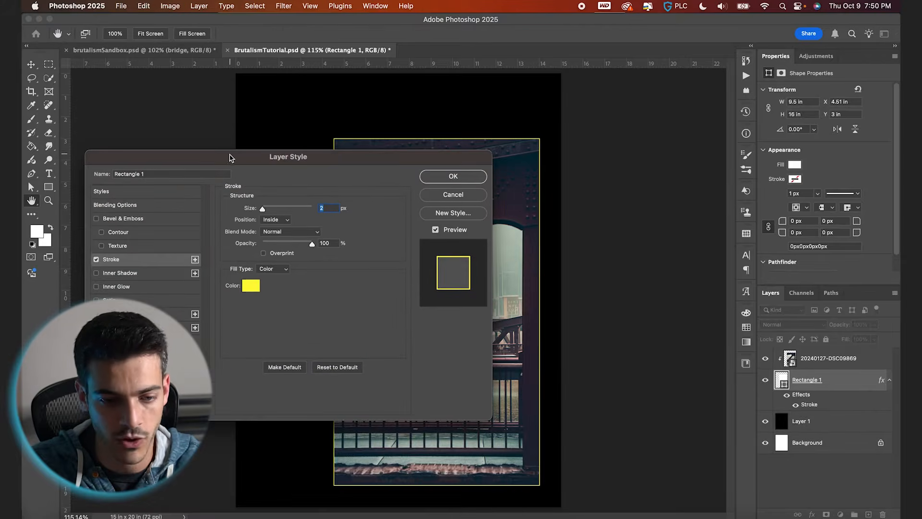
{"action": "left_click", "coordinate": [255, 288]}
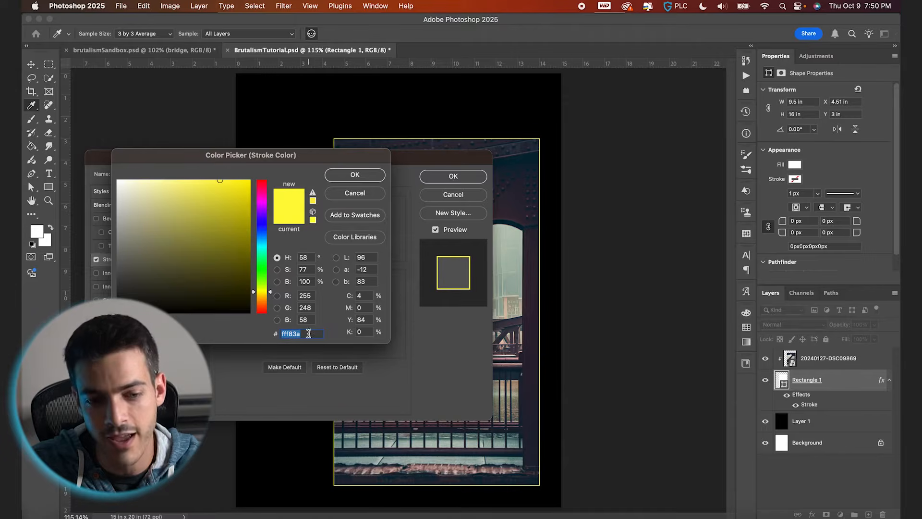
{"action": "left_click", "coordinate": [352, 178]}
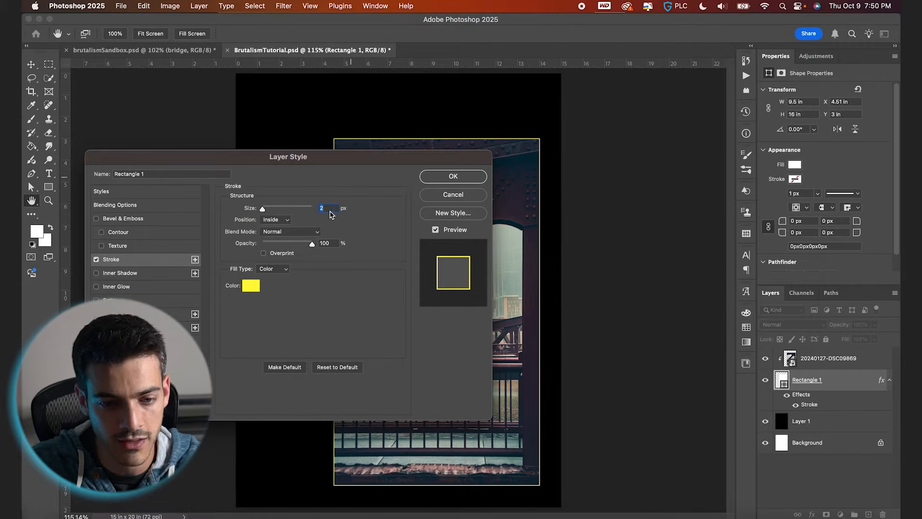
{"action": "left_click", "coordinate": [452, 176]}
Add a Gradient Map adjustment layer above the photo and clip it to the photo.
{"action": "key", "text": "v"}
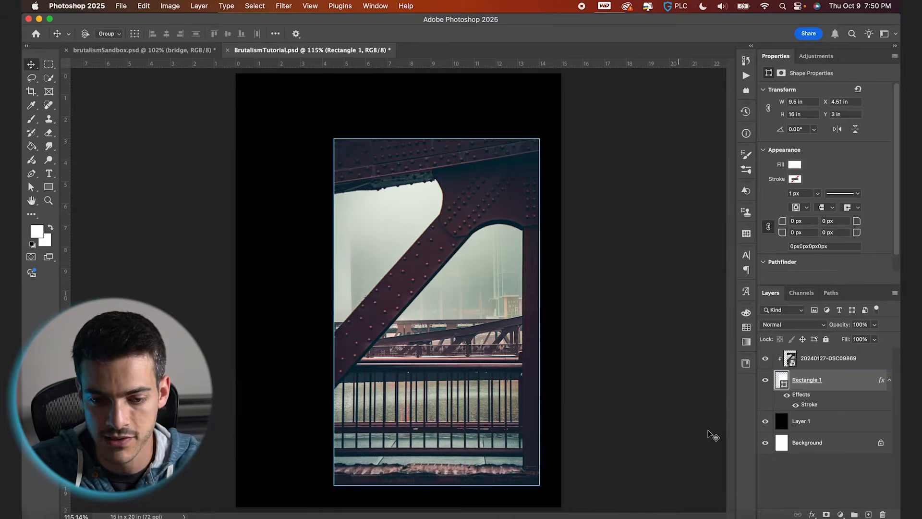
{"action": "key", "text": "alt+]"}
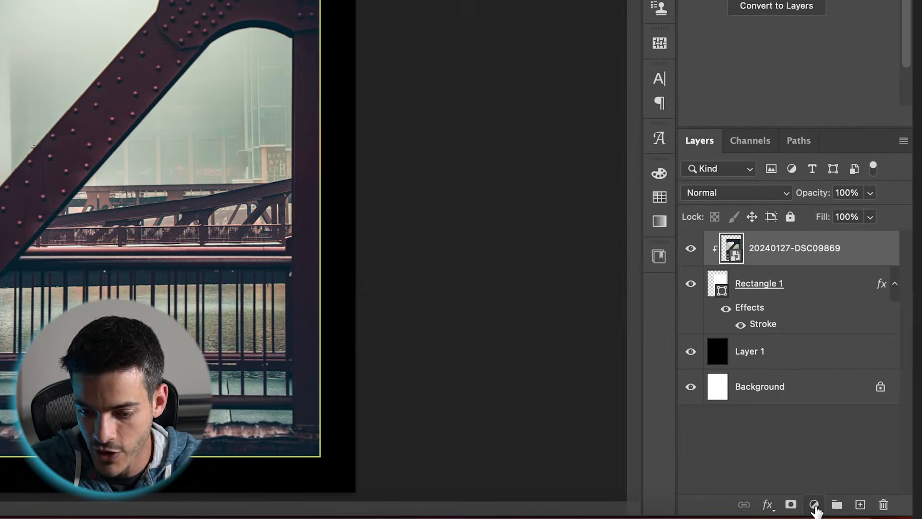
{"action": "left_click", "coordinate": [814, 506]}
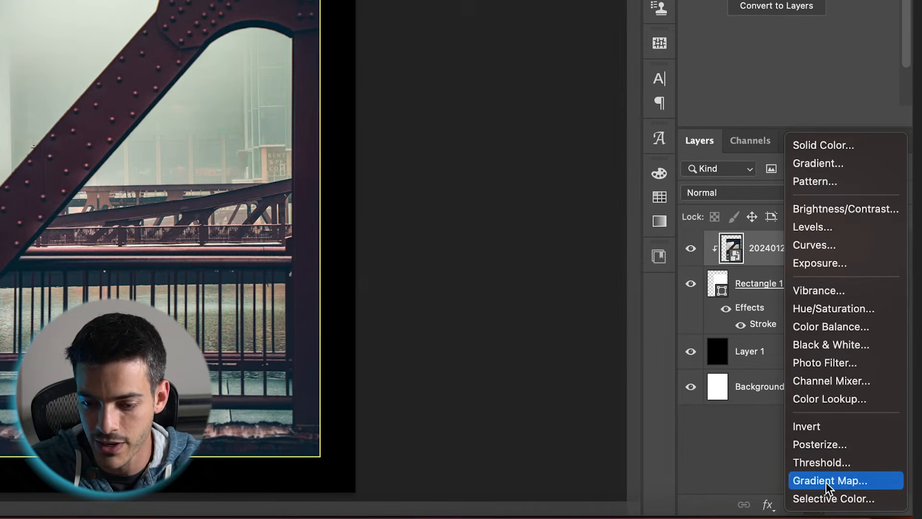
{"action": "left_click", "coordinate": [828, 481]}
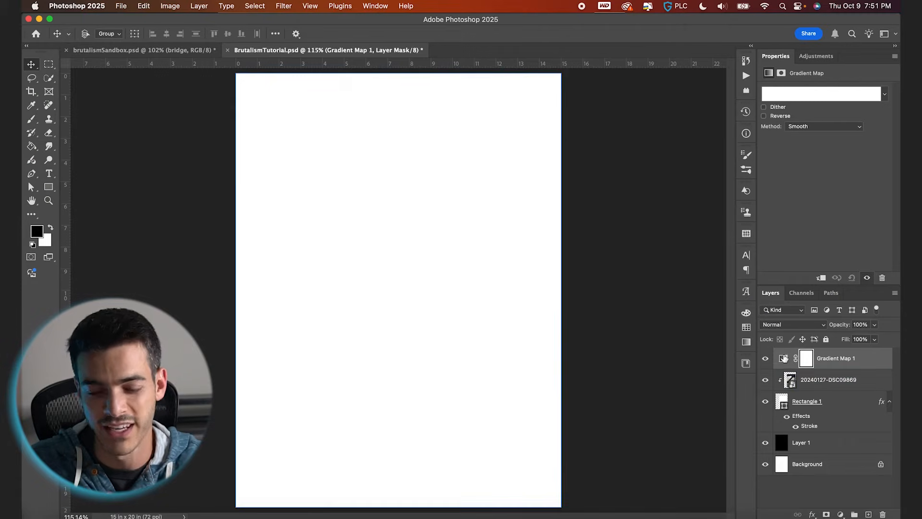
{"action": "left_click", "coordinate": [783, 359]}
{"action": "left_click", "coordinate": [792, 380]}
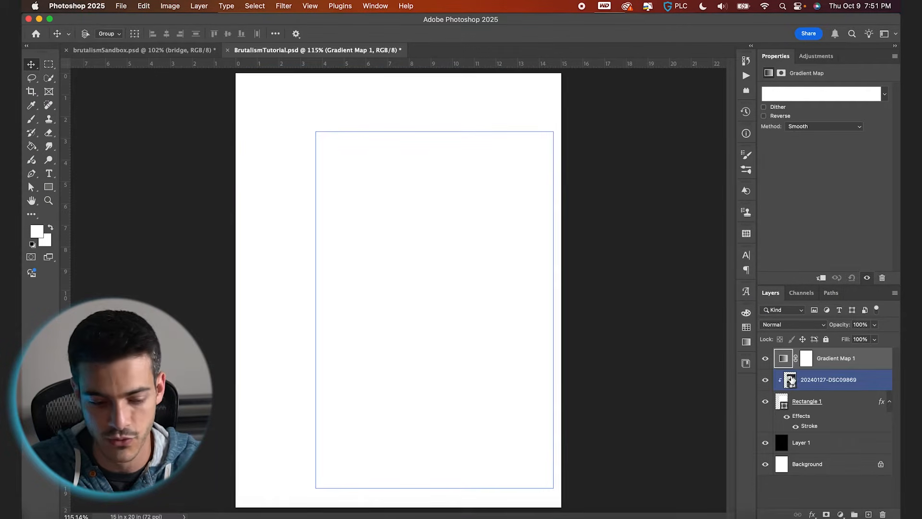
{"action": "left_click", "coordinate": [788, 367], "text": "alt"}
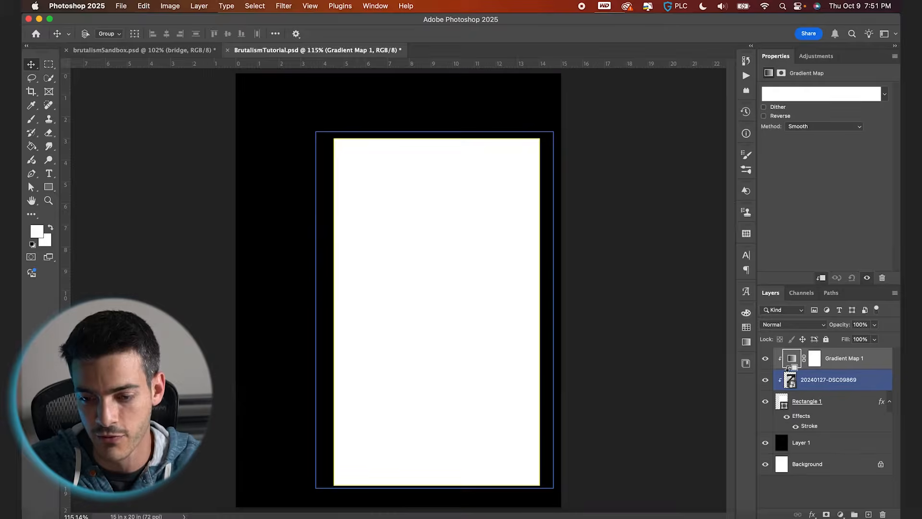
Open the gradient map's editor and choose the black-to-white preset from Basics.
{"action": "left_click", "coordinate": [806, 100]}
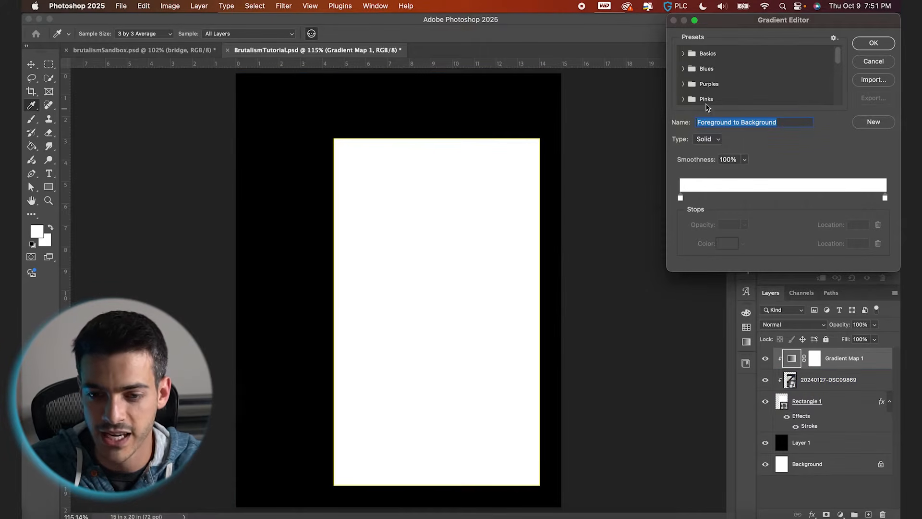
{"action": "left_click", "coordinate": [683, 54]}
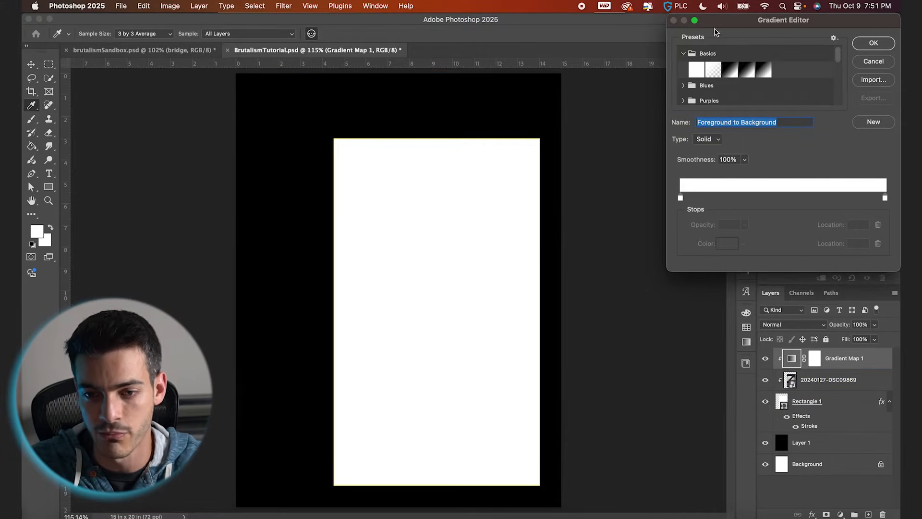
{"action": "left_click_drag", "start_coordinate": [704, 20], "coordinate": [561, 4]}
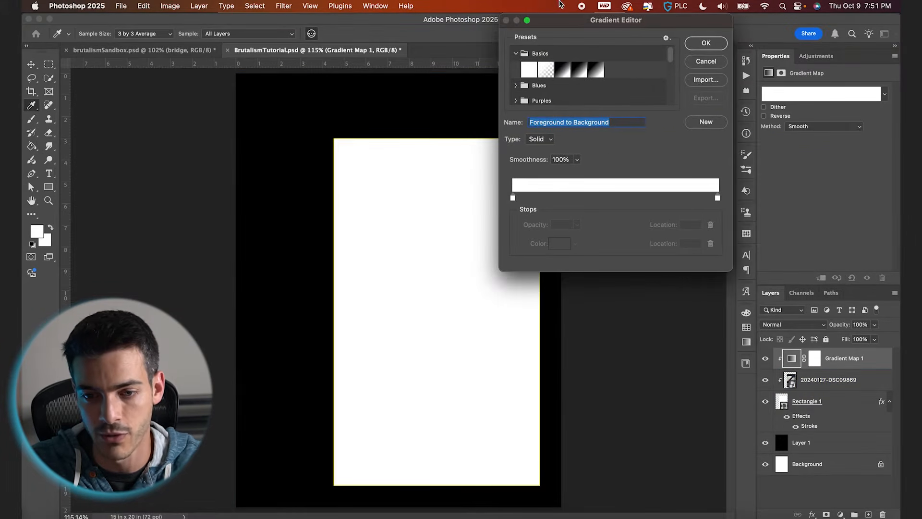
{"action": "left_click", "coordinate": [578, 73]}
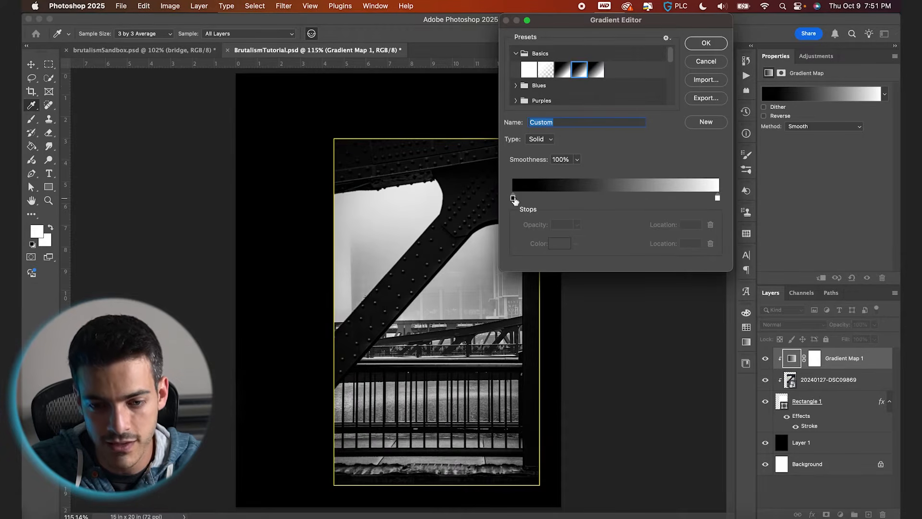
Move the black and white gradient stops inward, the white stop to location 67, and confirm.
{"action": "left_click_drag", "start_coordinate": [515, 200], "coordinate": [526, 200]}
{"action": "left_click_drag", "start_coordinate": [718, 198], "coordinate": [653, 198]}
{"action": "left_click_drag", "start_coordinate": [528, 198], "coordinate": [538, 198]}
{"action": "left_click_drag", "start_coordinate": [654, 198], "coordinate": [651, 199]}
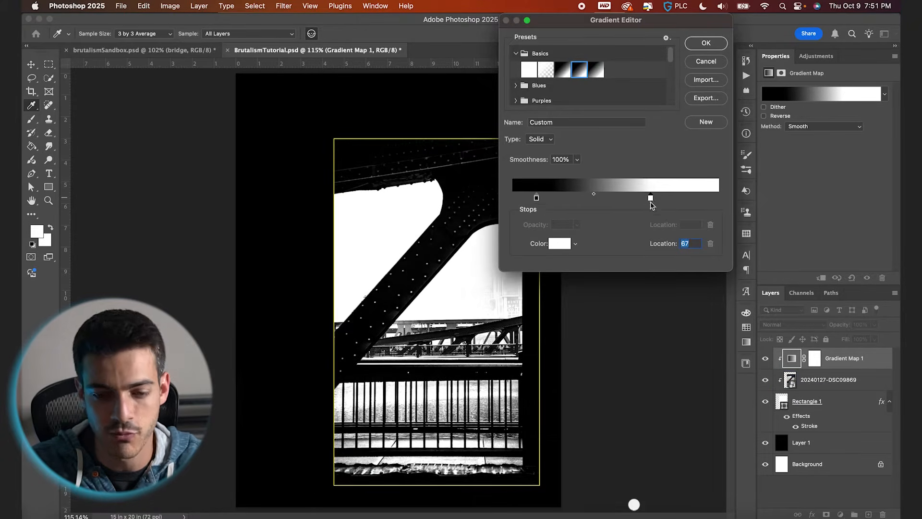
{"action": "key", "text": "Return"}
{"action": "scroll", "coordinate": [488, 220], "scroll_direction": "up", "scroll_amount": 4}
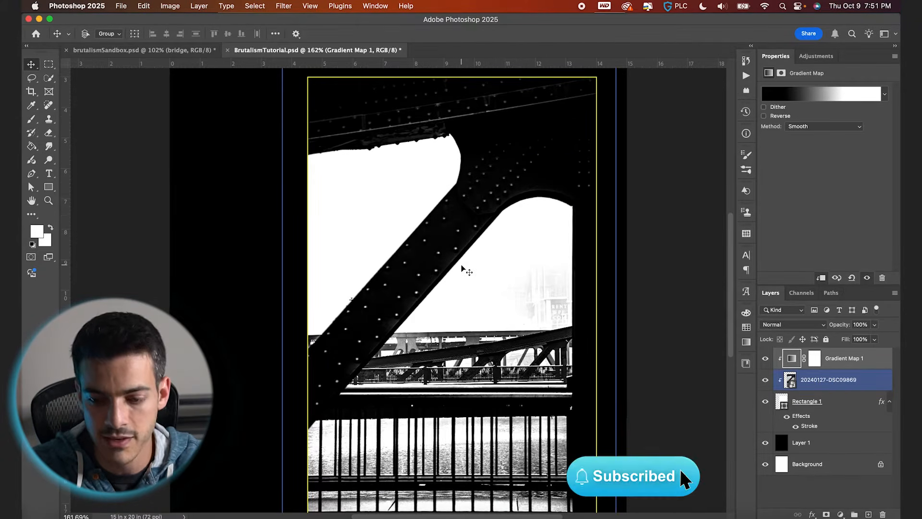
{"action": "left_click", "coordinate": [812, 384]}
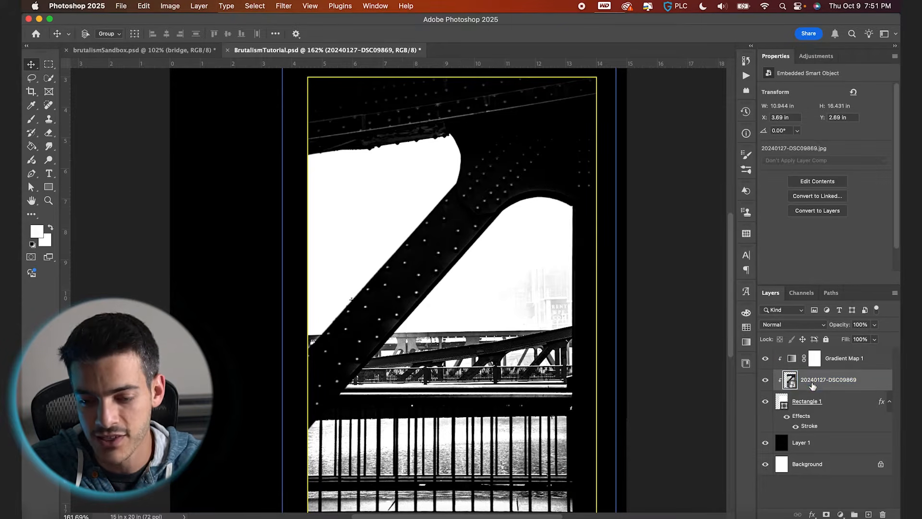
Apply the Add Noise filter to the photo at 9.51%, Gaussian and monochromatic.
{"action": "left_click", "coordinate": [283, 5]}
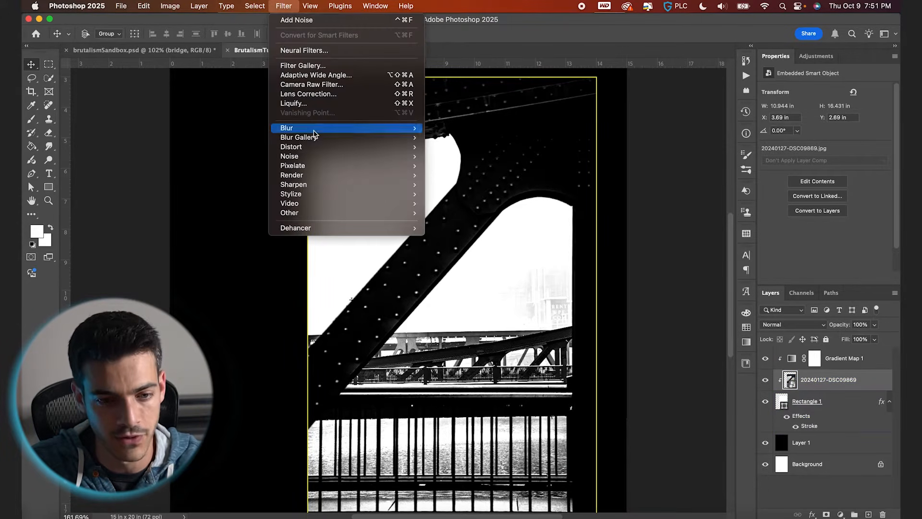
{"action": "mouse_move", "coordinate": [312, 159]}
{"action": "left_click", "coordinate": [451, 157]}
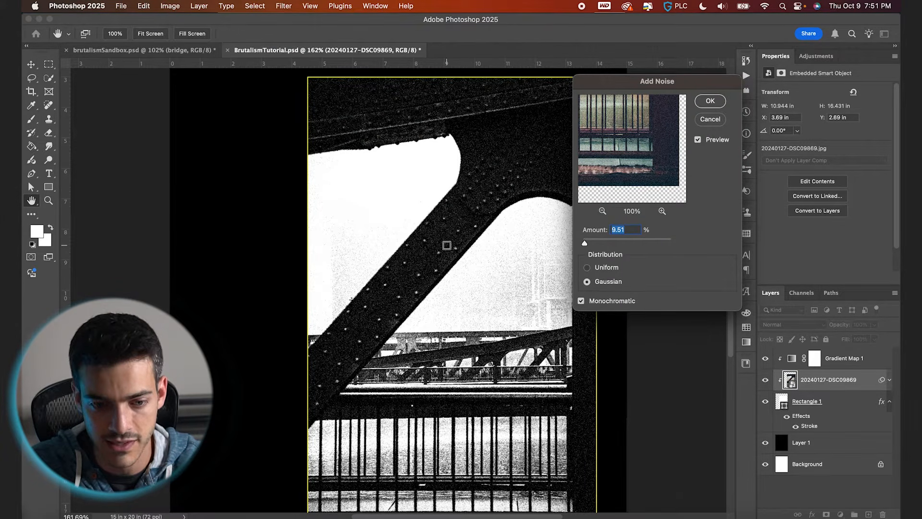
{"action": "key", "text": "Return"}
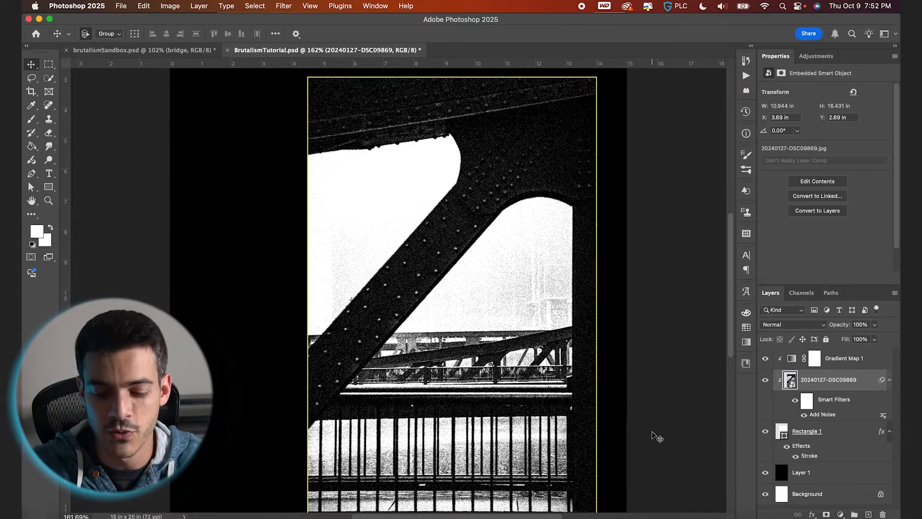
Open the gradient map's editor and add a yellow colour stop at location 88.
{"action": "key", "text": "super+0"}
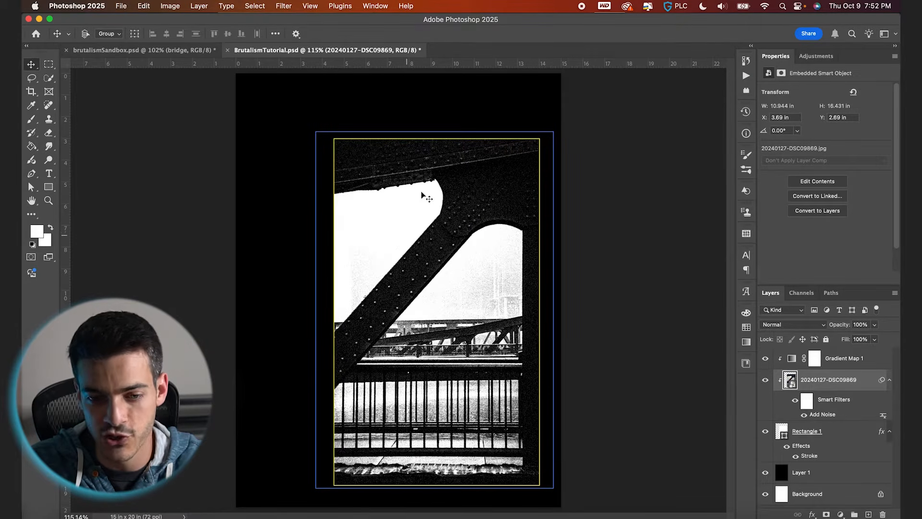
{"action": "left_click", "coordinate": [789, 363]}
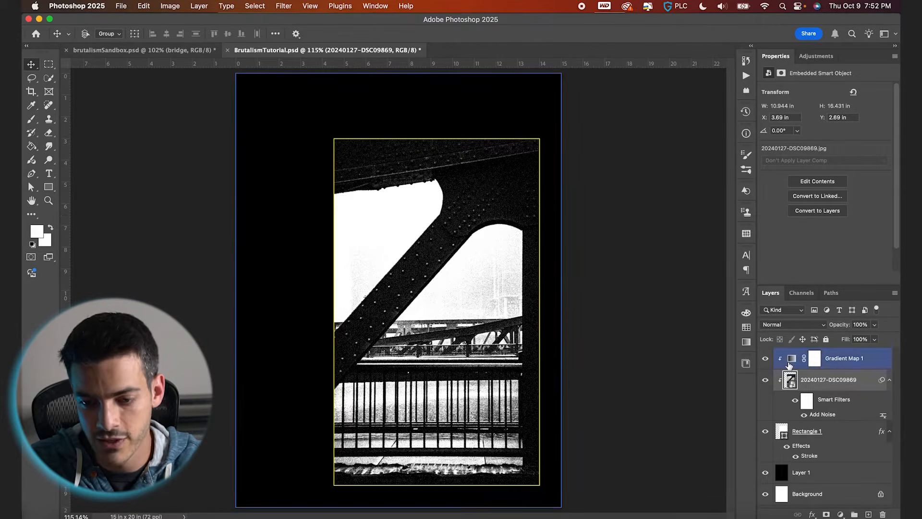
{"action": "left_click", "coordinate": [789, 365]}
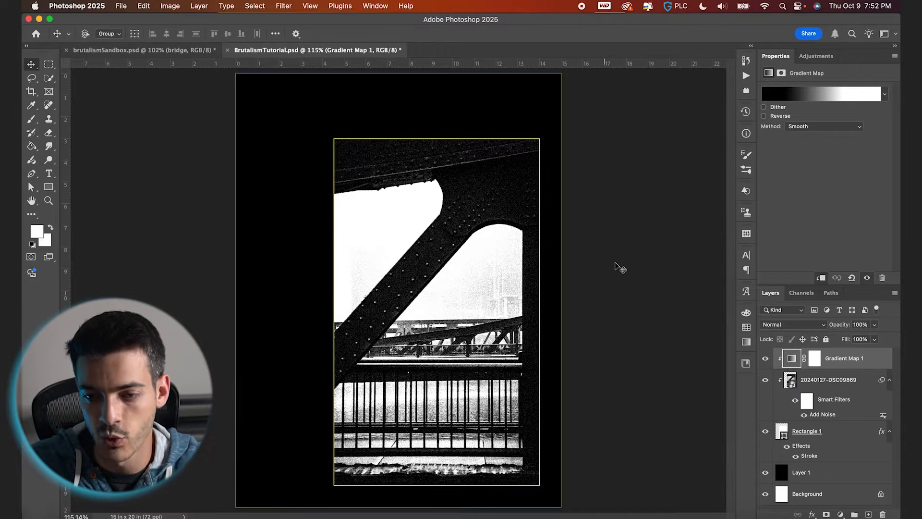
{"action": "left_click", "coordinate": [829, 95]}
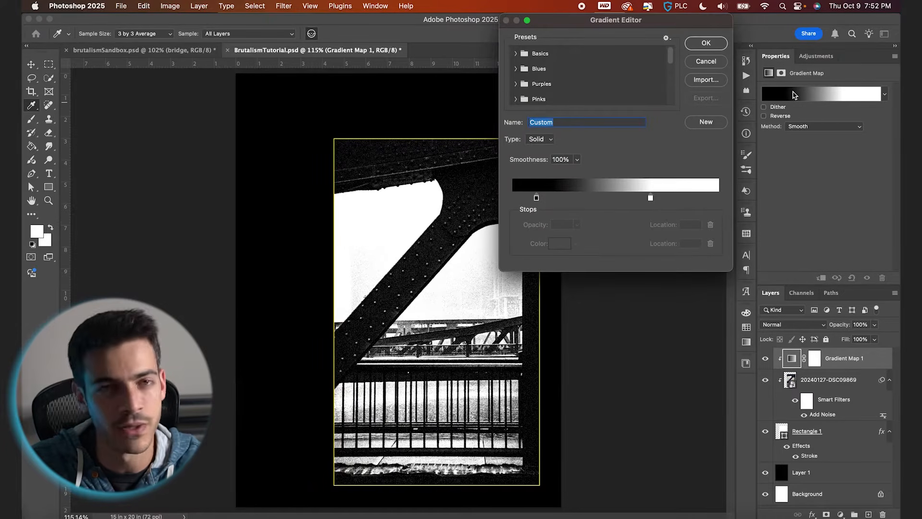
{"action": "left_click", "coordinate": [694, 199]}
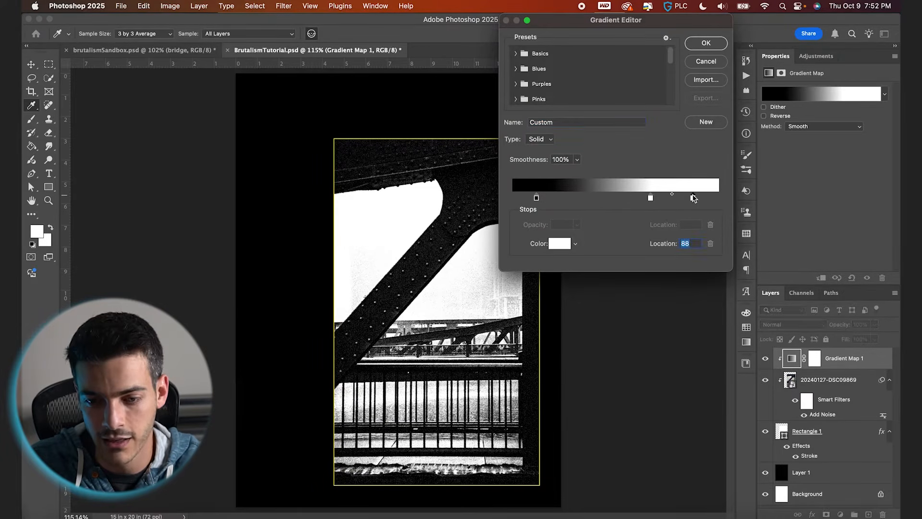
{"action": "left_click", "coordinate": [746, 328]}
{"action": "left_click", "coordinate": [622, 339]}
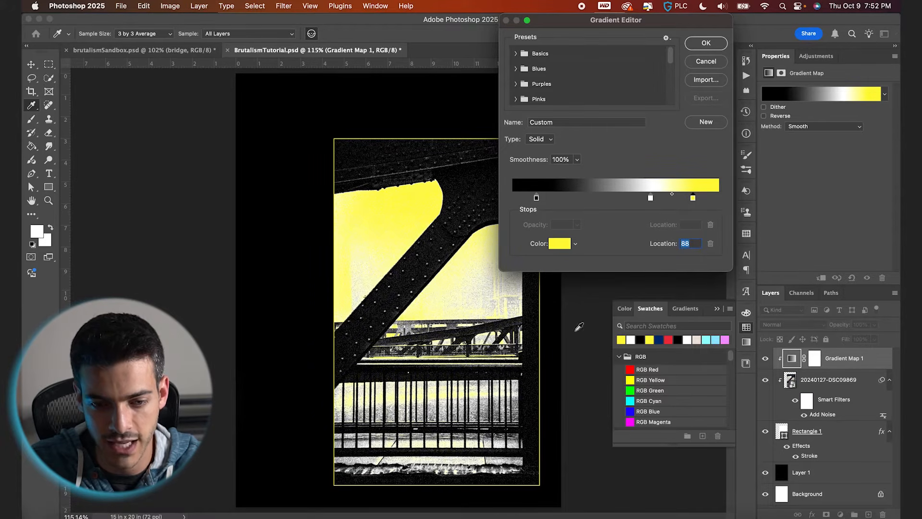
Move the yellow stop to location 91 and the white stop to 70, then confirm the gradient.
{"action": "left_click_drag", "start_coordinate": [693, 199], "coordinate": [710, 200]}
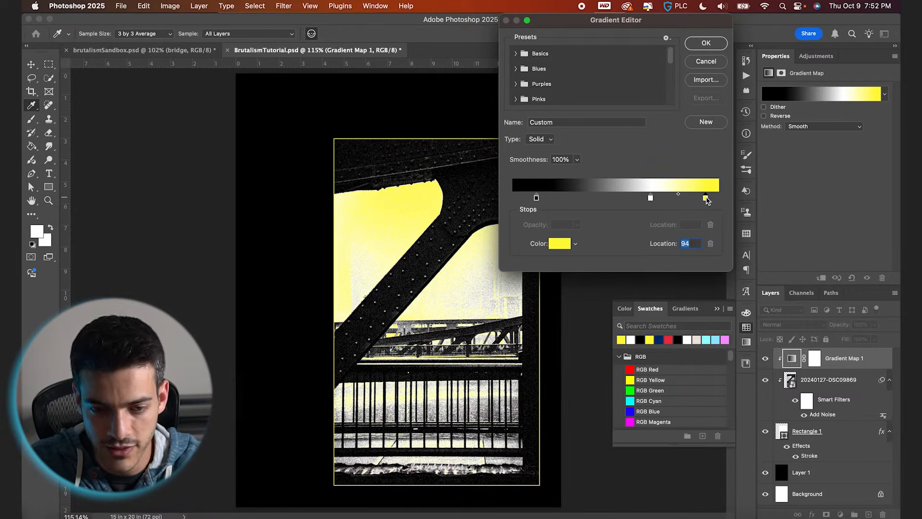
{"action": "left_click_drag", "start_coordinate": [652, 198], "coordinate": [650, 198]}
{"action": "left_click_drag", "start_coordinate": [706, 199], "coordinate": [701, 199]}
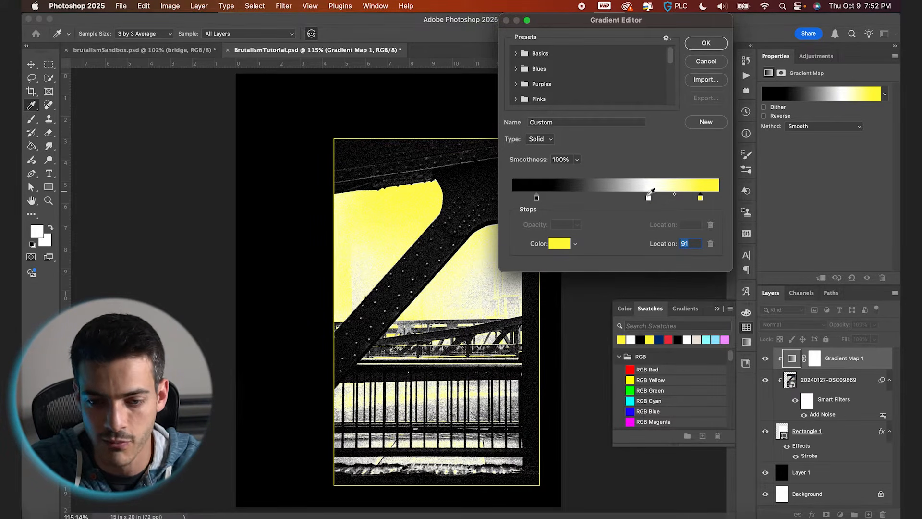
{"action": "left_click_drag", "start_coordinate": [650, 198], "coordinate": [659, 198]}
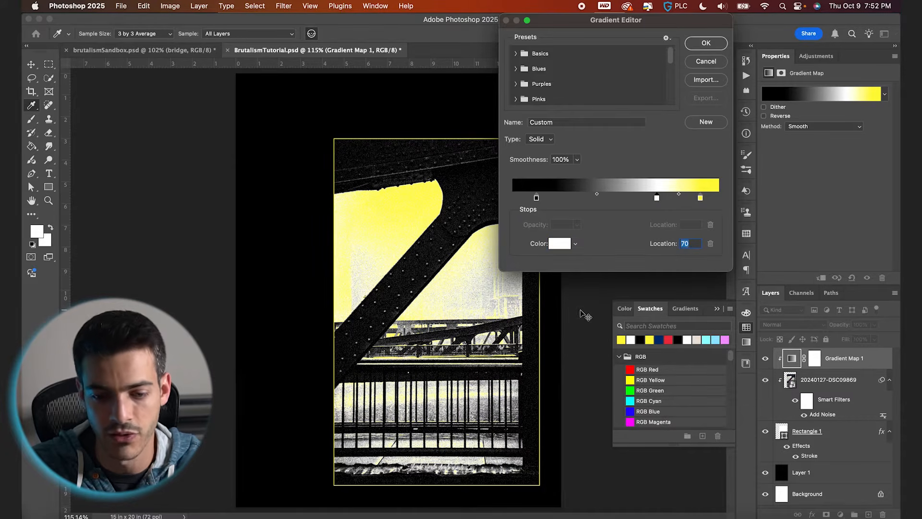
{"action": "key", "text": "Return"}
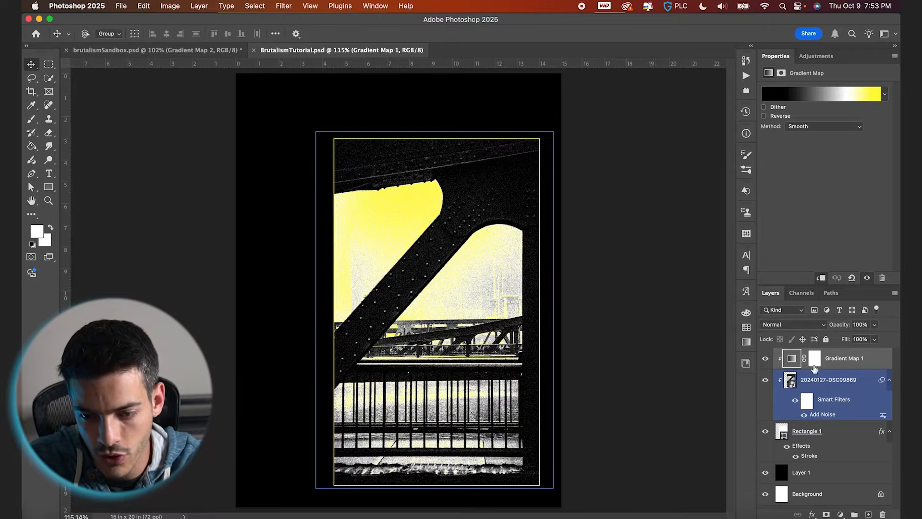
Shift the photo slightly to the right inside the frame.
{"action": "left_click", "coordinate": [815, 379]}
{"action": "left_click_drag", "start_coordinate": [562, 287], "coordinate": [580, 288]}
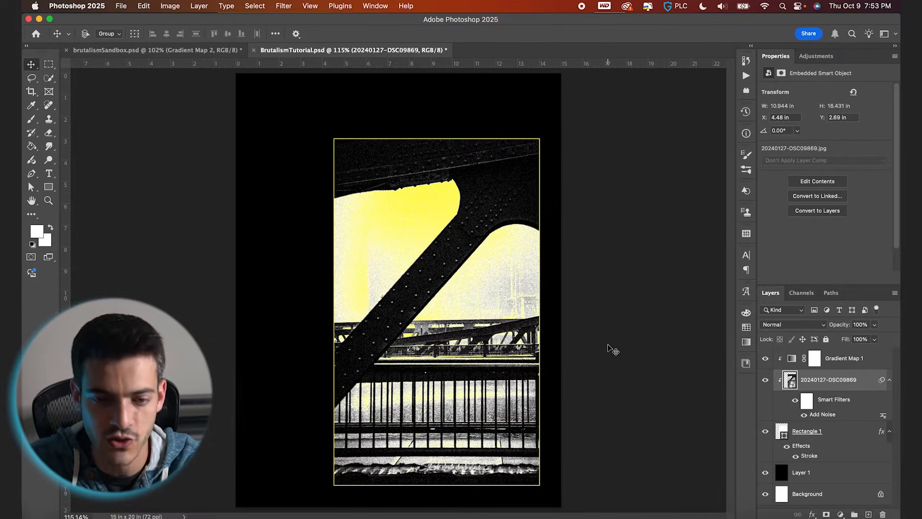
Group the rectangle, photo and gradient map layers and name the group Image.
{"action": "left_click", "coordinate": [807, 431]}
{"action": "left_click", "coordinate": [838, 358], "text": "super"}
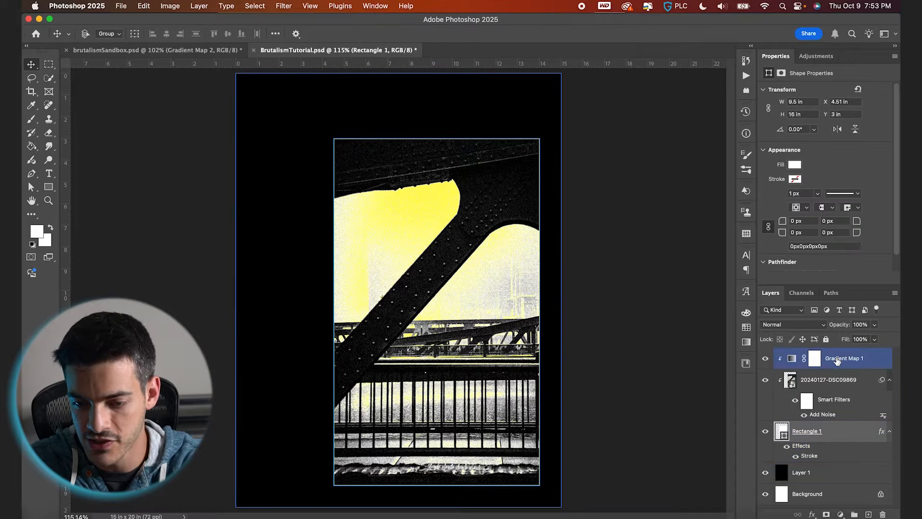
{"action": "left_click", "coordinate": [853, 514]}
{"action": "double_click", "coordinate": [807, 356]}
{"action": "type", "text": "Image"}
{"action": "key", "text": "Return"}
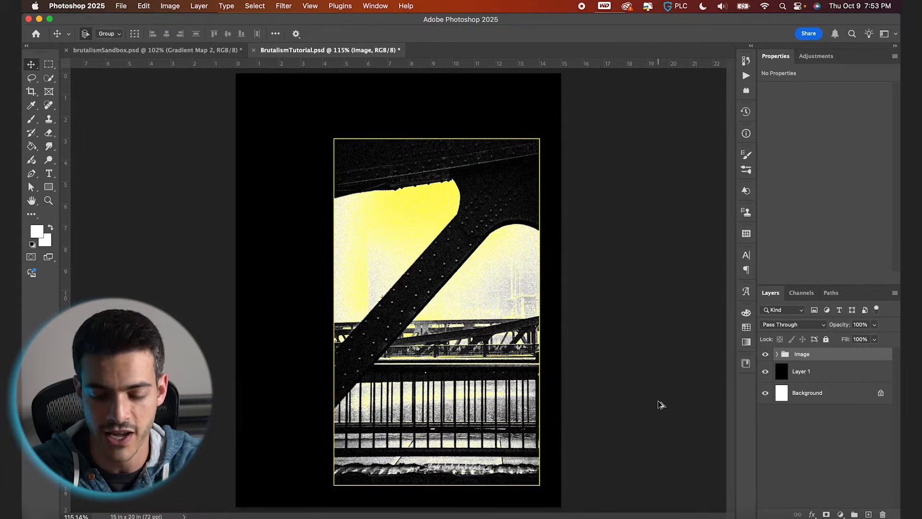
Add a new layer and a type layer reading BRIDGE above the frame's upper left.
{"action": "key", "text": "super+alt+shift+n"}
{"action": "key", "text": "t"}
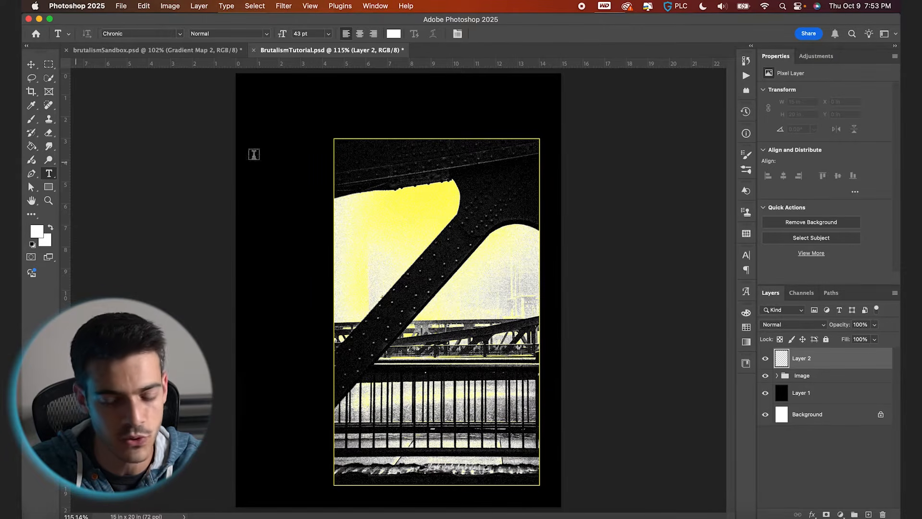
{"action": "left_click", "coordinate": [289, 117]}
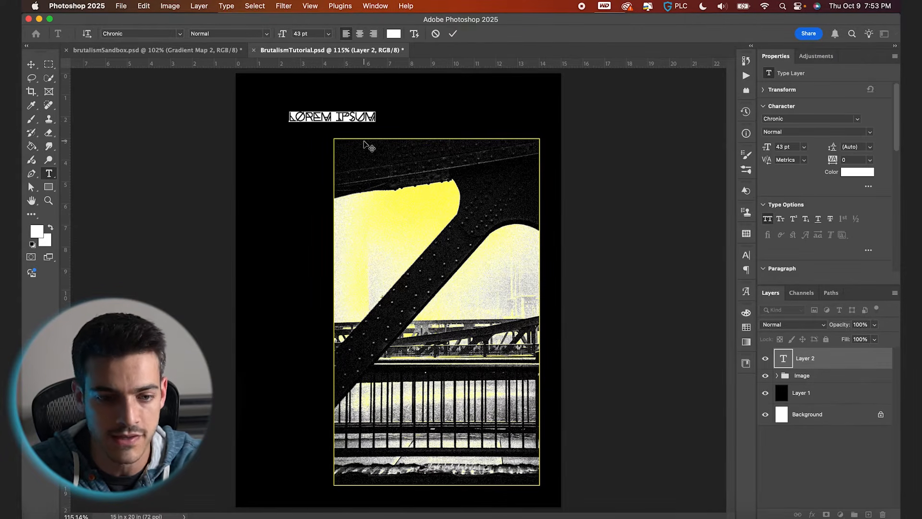
{"action": "type", "text": "BRIDGE"}
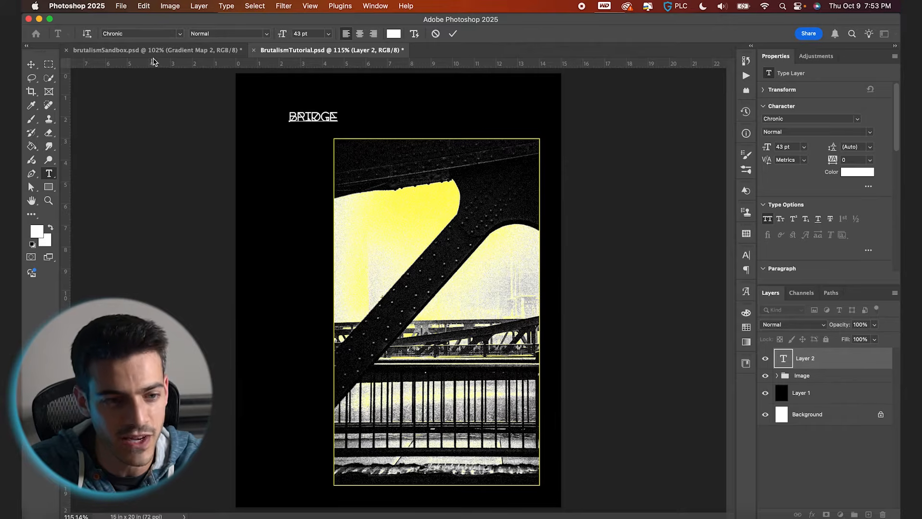
{"action": "left_click", "coordinate": [452, 33]}
Rotate the BRIDGE text vertical, scale it up, and place it to the left of the frame.
{"action": "key", "text": "super+t"}
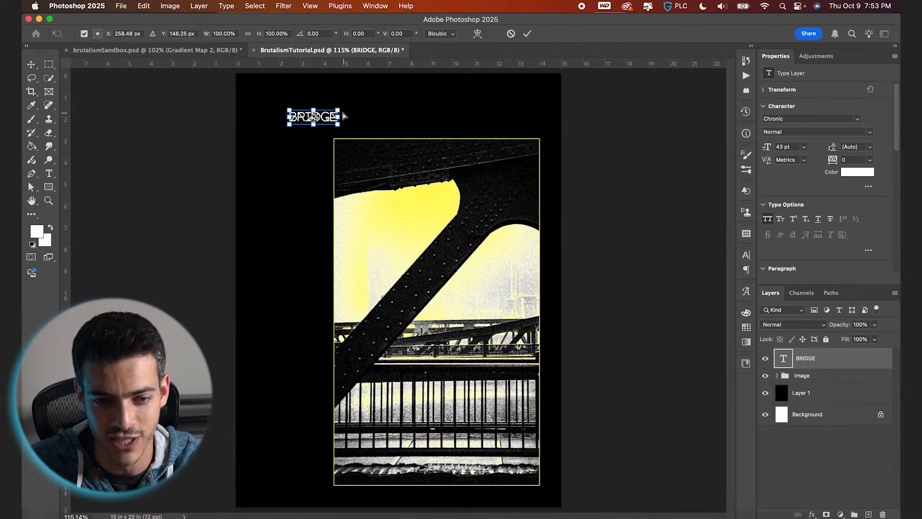
{"action": "left_click_drag", "start_coordinate": [338, 110], "coordinate": [428, 76]}
{"action": "left_click_drag", "start_coordinate": [454, 142], "coordinate": [344, 32]}
{"action": "key", "text": "Return"}
{"action": "key", "text": "v"}
{"action": "left_click_drag", "start_coordinate": [330, 147], "coordinate": [313, 288]}
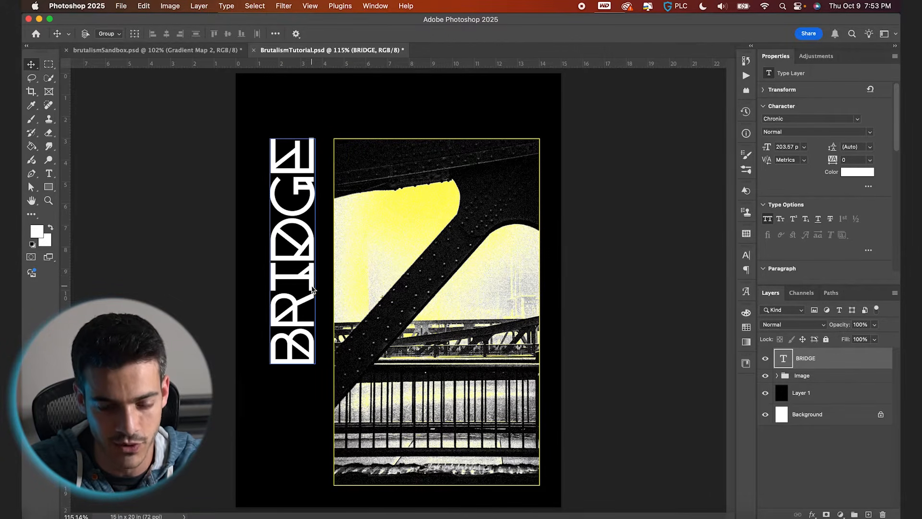
Enlarge the vertical BRIDGE text to about 145% so it spans the frame's height, checking against the grid.
{"action": "key", "text": "super+t"}
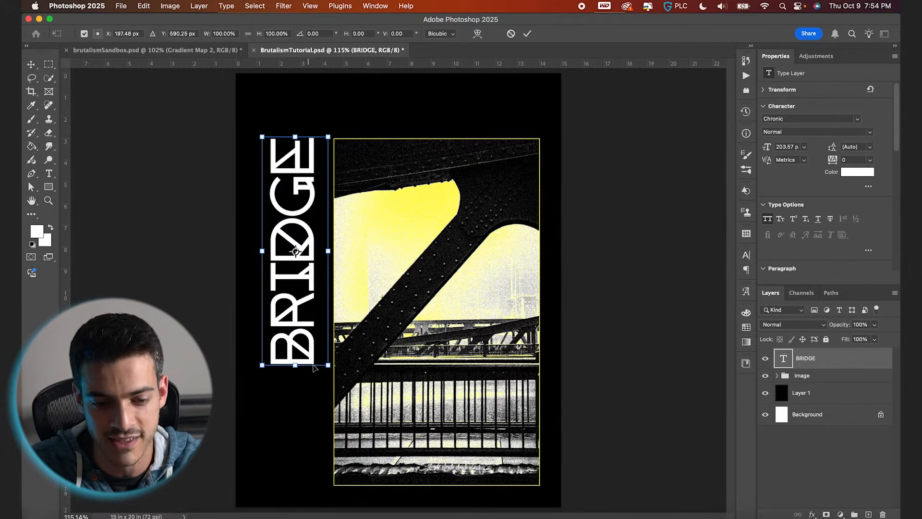
{"action": "left_click_drag", "start_coordinate": [327, 365], "coordinate": [319, 467]}
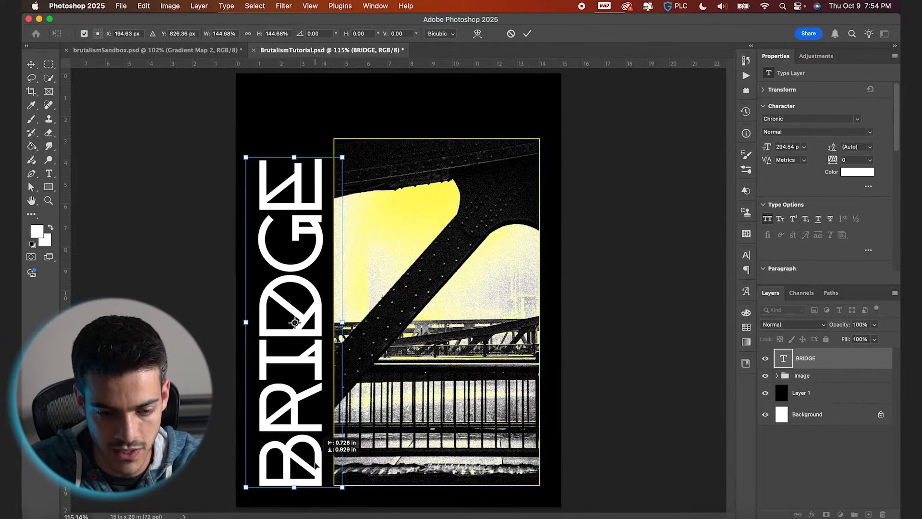
{"action": "key", "text": "super+apostrophe"}
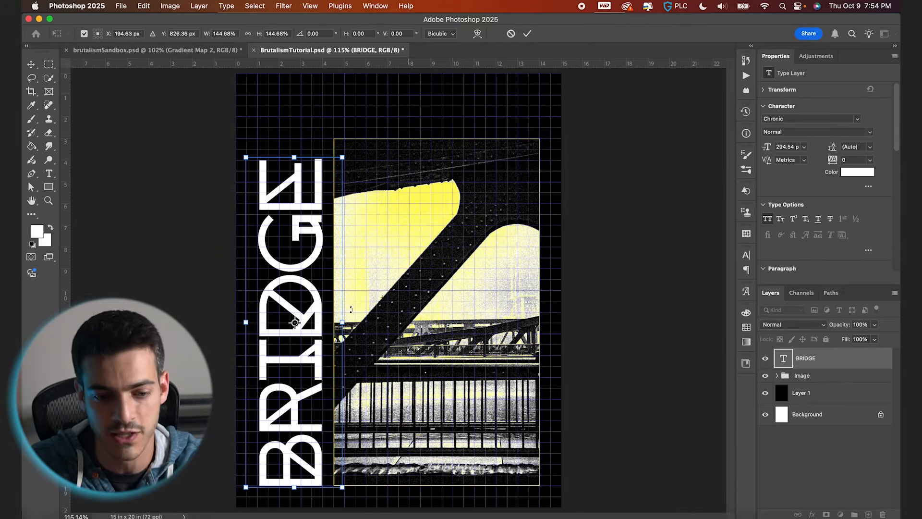
{"action": "scroll", "coordinate": [325, 366], "scroll_direction": "up", "scroll_amount": 5}
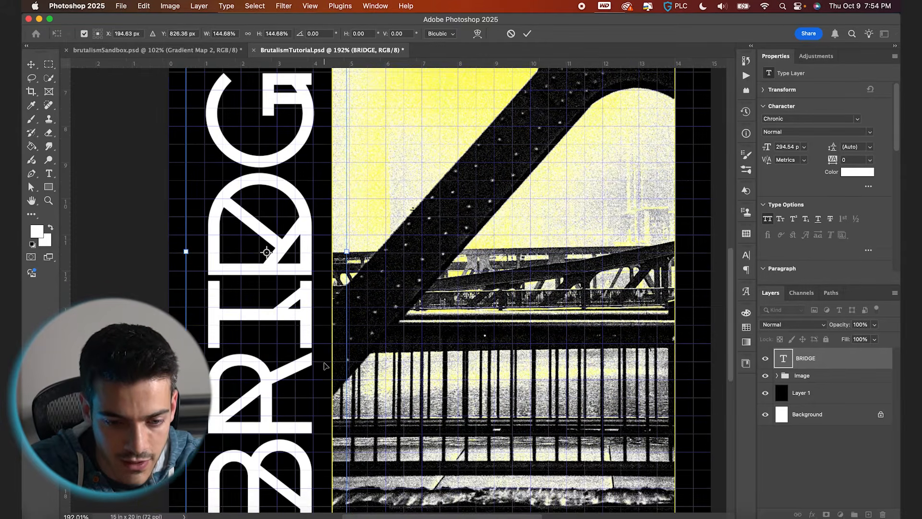
{"action": "scroll", "coordinate": [344, 414], "scroll_direction": "up", "scroll_amount": 3}
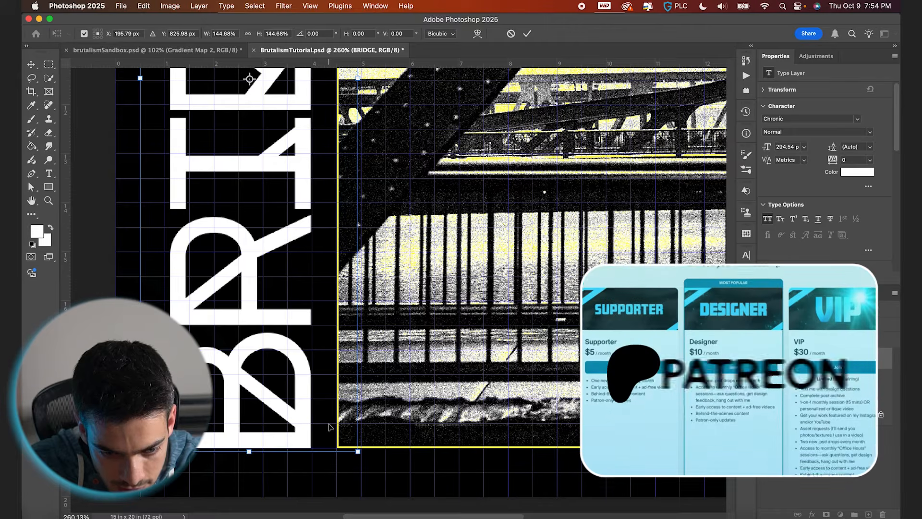
{"action": "key", "text": "Return"}
{"action": "key", "text": "super+0"}
{"action": "key", "text": "t"}
{"action": "key", "text": "super+apostrophe"}
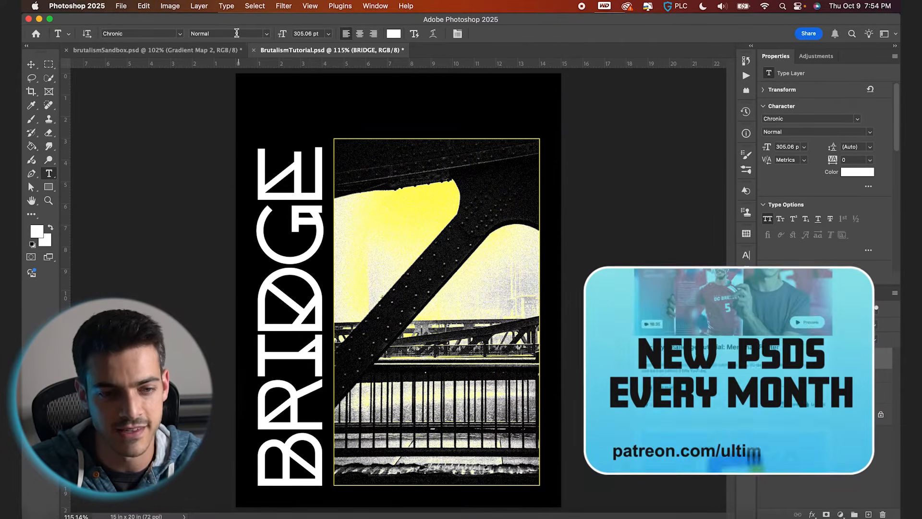
{"action": "left_click", "coordinate": [266, 36]}
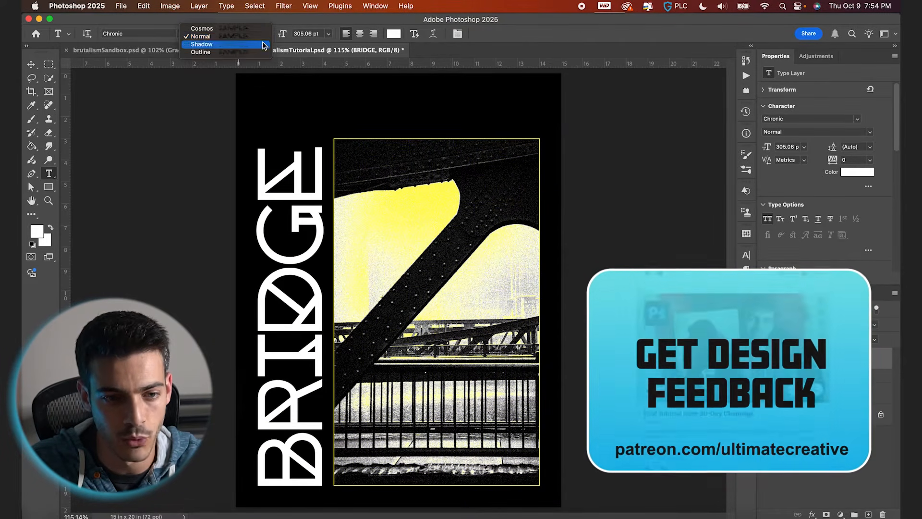
{"action": "left_click", "coordinate": [249, 32]}
{"action": "key", "text": "v"}
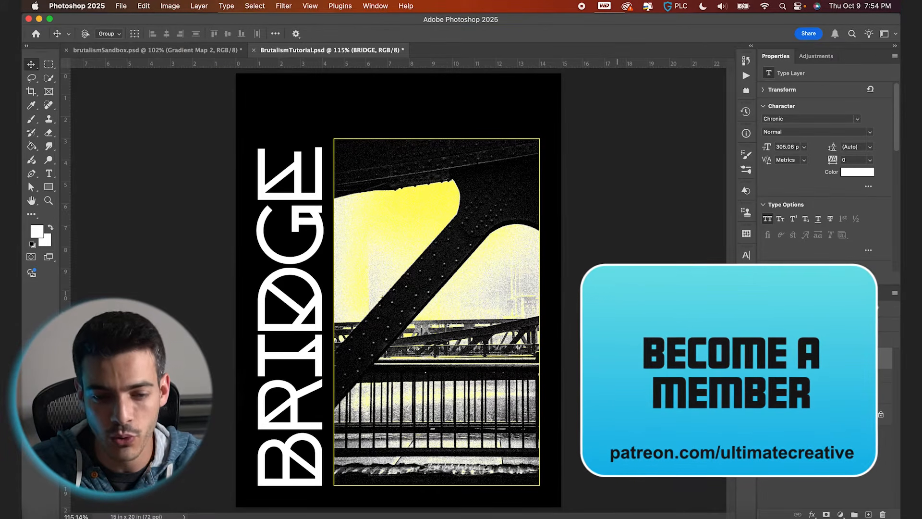
Duplicate the BRIDGE text layer three times.
{"action": "key", "text": "super+j"}
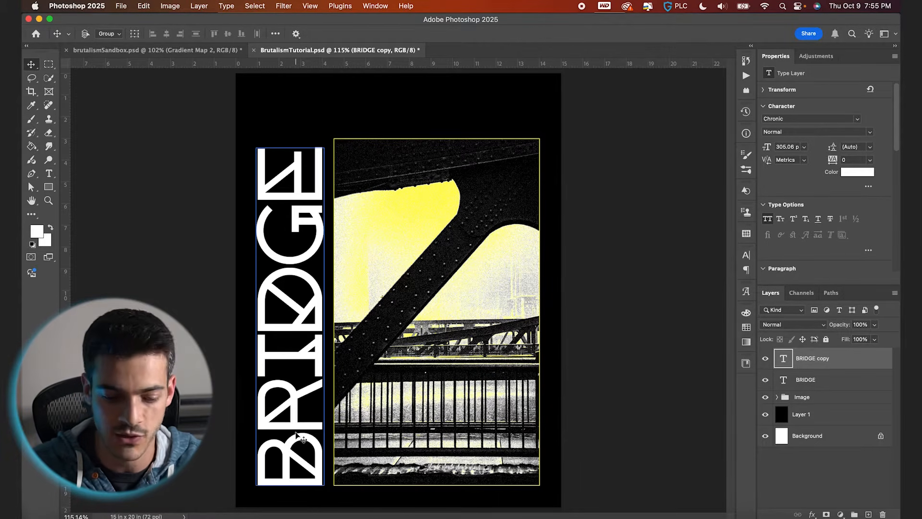
{"action": "scroll", "coordinate": [296, 434], "scroll_direction": "up", "scroll_amount": 4}
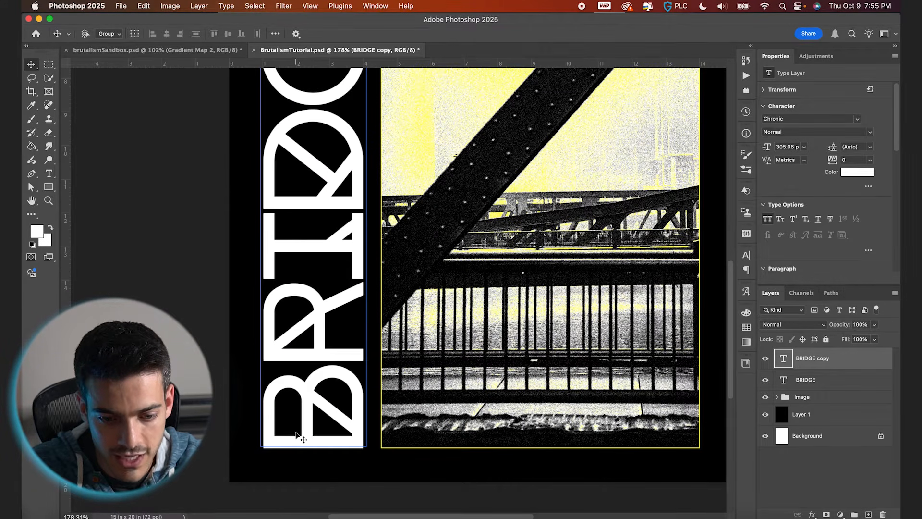
{"action": "key", "text": "super+j"}
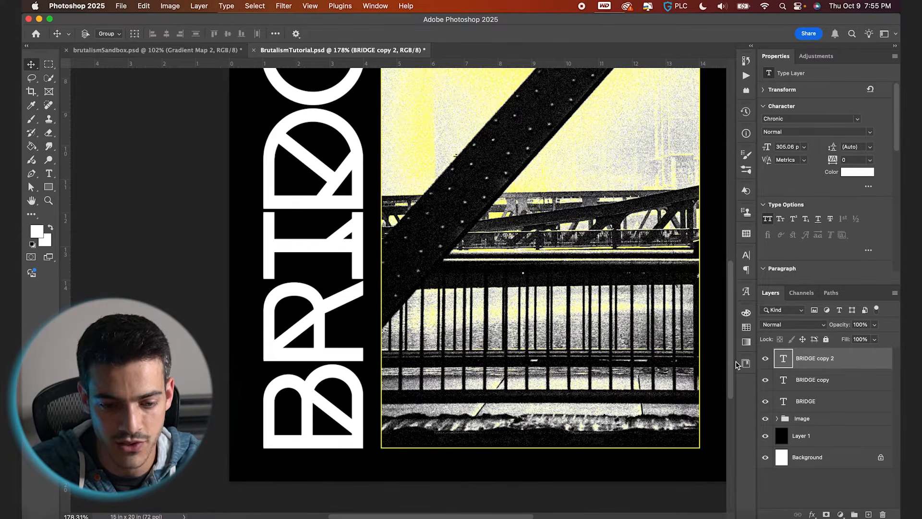
{"action": "key", "text": "super+j"}
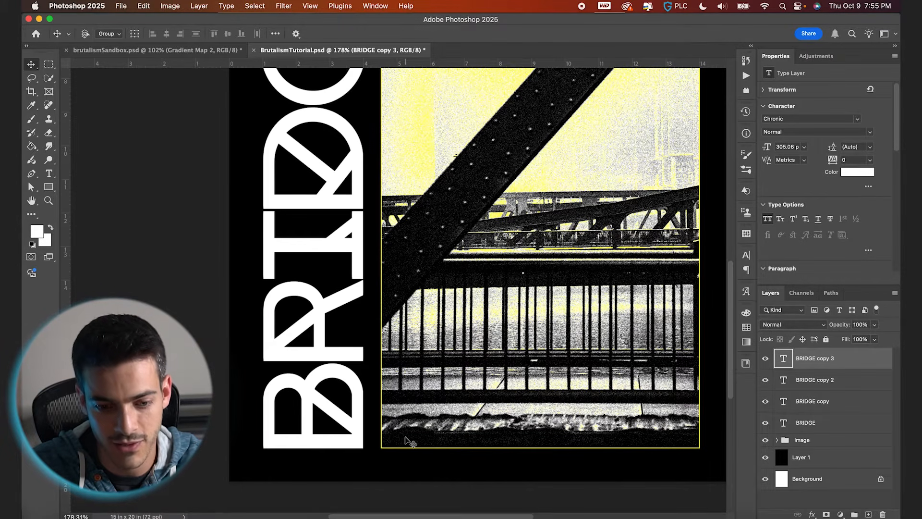
{"action": "key", "text": "super+plus"}
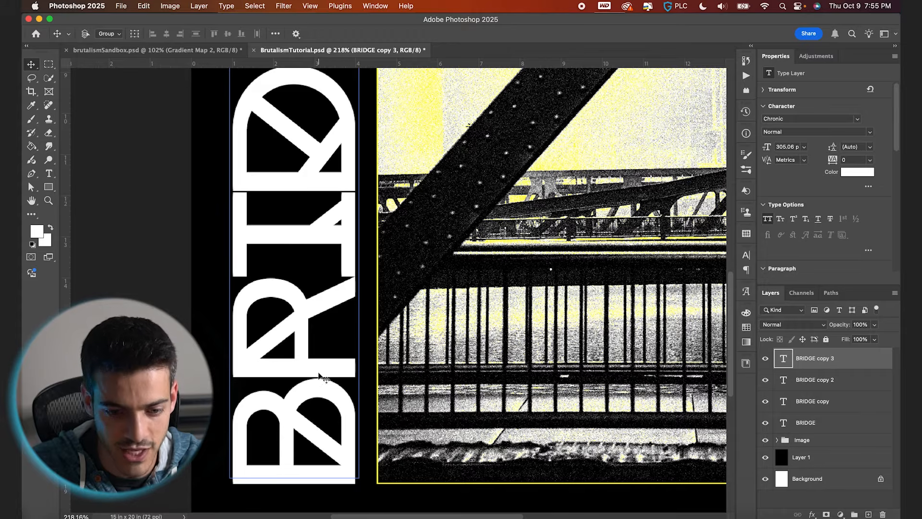
{"action": "key", "text": "super+j"}
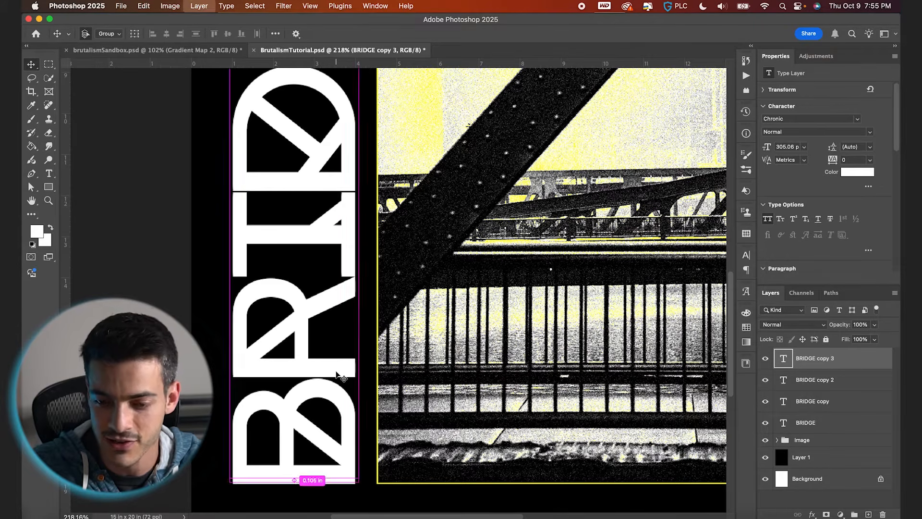
Nudge the BRIDGE text copies upward and duplicate them several more times to build a stacked, offset layering.
{"action": "key", "text": "Up"}
{"action": "key", "text": "Up"}
{"action": "key", "text": "Up"}
{"action": "key", "text": "super+j"}
{"action": "key", "text": "Up"}
{"action": "key", "text": "Up"}
{"action": "key", "text": "Up"}
{"action": "scroll", "coordinate": [380, 389], "scroll_direction": "up", "scroll_amount": 10}
{"action": "scroll", "coordinate": [379, 389], "scroll_direction": "up", "scroll_amount": 1}
{"action": "key", "text": "super+j"}
{"action": "key", "text": "Up"}
{"action": "key", "text": "Up"}
{"action": "key", "text": "super+j"}
{"action": "key", "text": "Up"}
{"action": "key", "text": "Up"}
{"action": "key", "text": "super+0"}
{"action": "scroll", "coordinate": [819, 443], "scroll_direction": "down", "scroll_amount": 4}
Select all the BRIDGE text layers and color them with the yellow swatch.
{"action": "left_click", "coordinate": [821, 443], "text": "shift"}
{"action": "scroll", "coordinate": [819, 423], "scroll_direction": "up", "scroll_amount": 3}
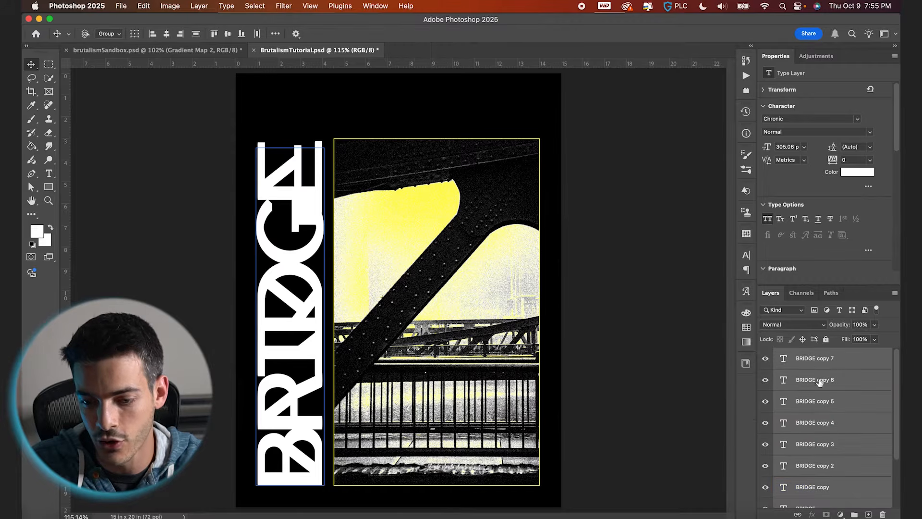
{"action": "left_click", "coordinate": [746, 327]}
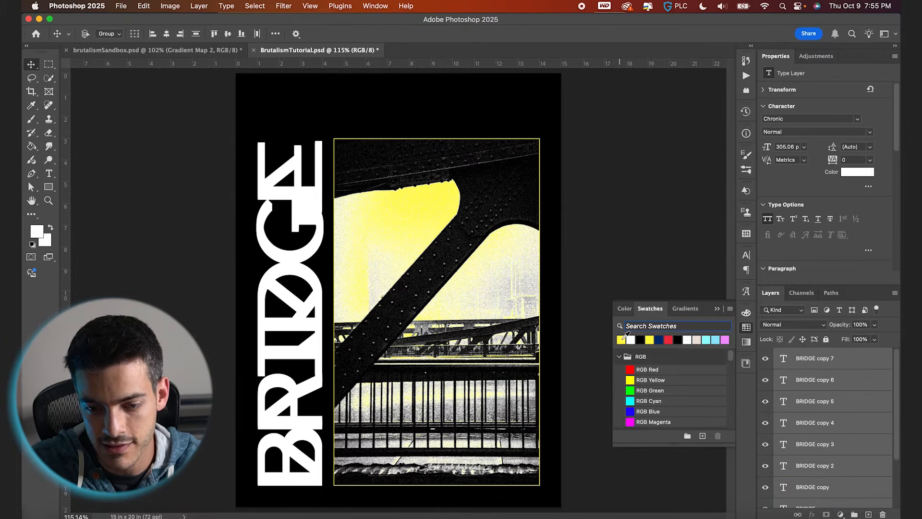
{"action": "left_click", "coordinate": [621, 339]}
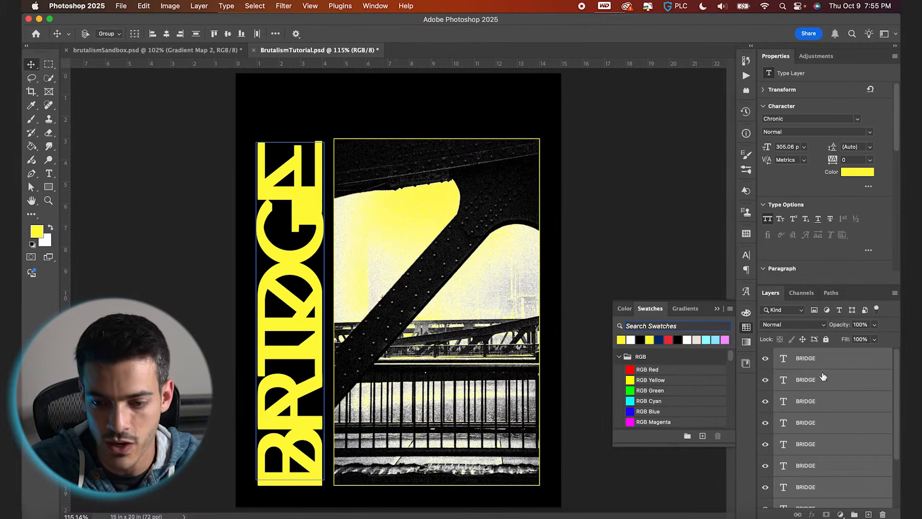
On a new layer, paint yellow inside a small rectangular selection to fill the notch at the R's left edge.
{"action": "scroll", "coordinate": [323, 265], "scroll_direction": "up", "scroll_amount": 5}
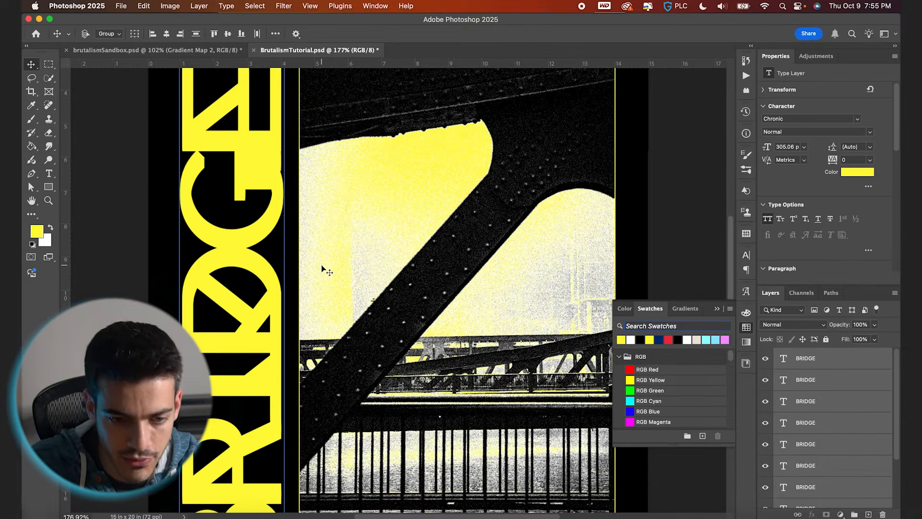
{"action": "scroll", "coordinate": [321, 264], "scroll_direction": "down", "scroll_amount": 4}
{"action": "scroll", "coordinate": [322, 265], "scroll_direction": "left", "scroll_amount": 2}
{"action": "scroll", "coordinate": [287, 342], "scroll_direction": "up", "scroll_amount": 6}
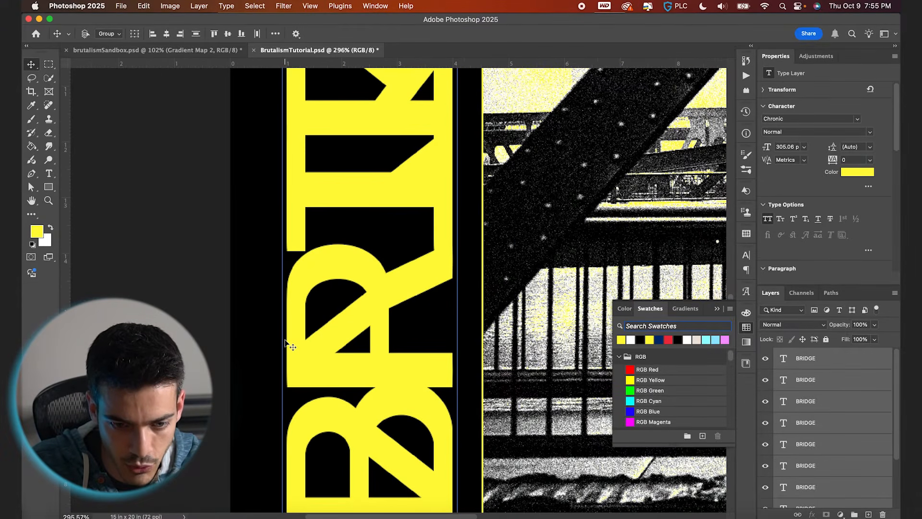
{"action": "scroll", "coordinate": [287, 288], "scroll_direction": "up", "scroll_amount": 1}
{"action": "scroll", "coordinate": [286, 269], "scroll_direction": "left", "scroll_amount": 1}
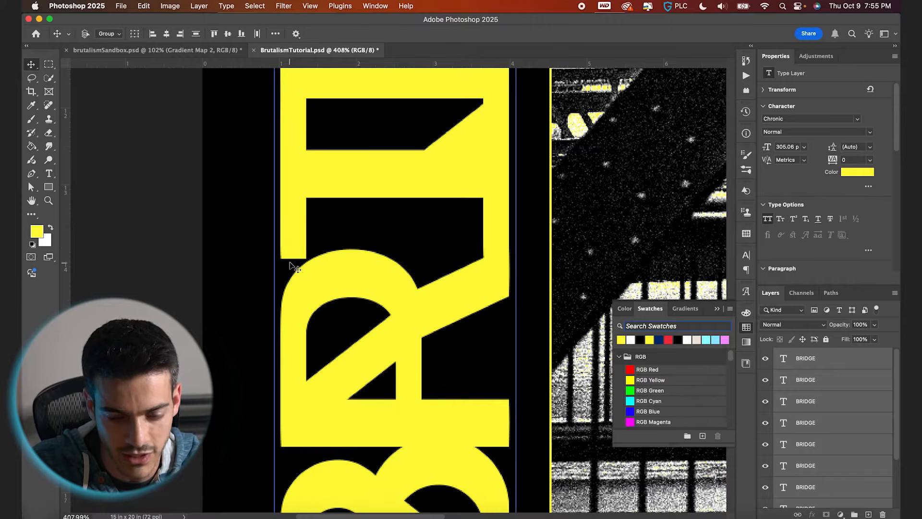
{"action": "left_click", "coordinate": [825, 360]}
{"action": "key", "text": "alt+shift+super+n"}
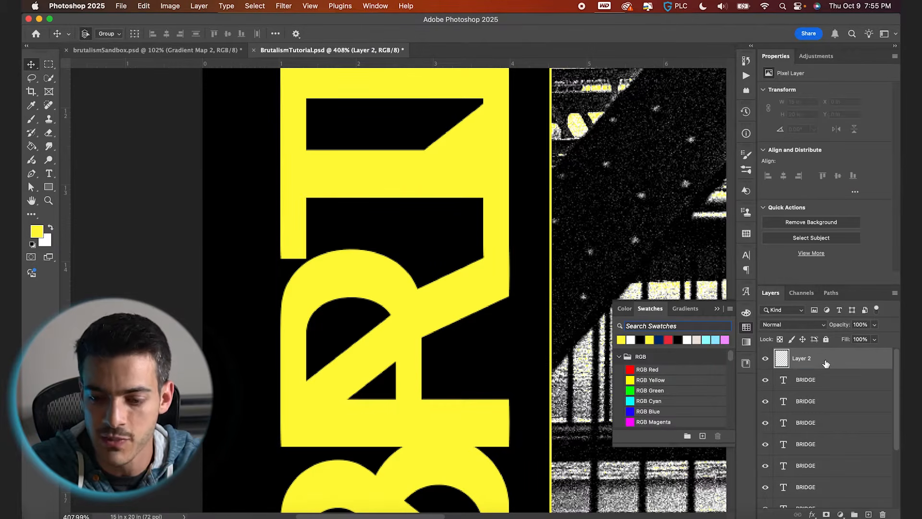
{"action": "scroll", "coordinate": [344, 350], "scroll_direction": "up", "scroll_amount": 2}
{"action": "key", "text": "m"}
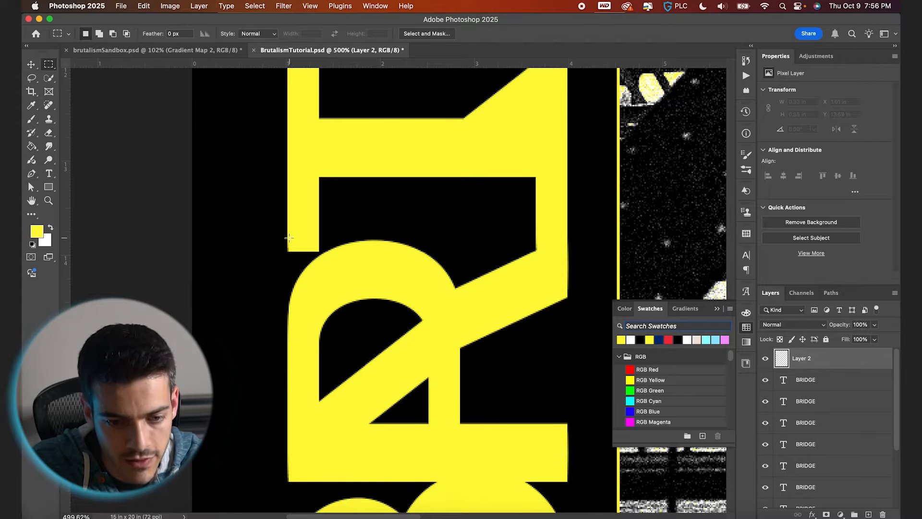
{"action": "left_click_drag", "start_coordinate": [287, 236], "coordinate": [318, 316]}
{"action": "key", "text": "b"}
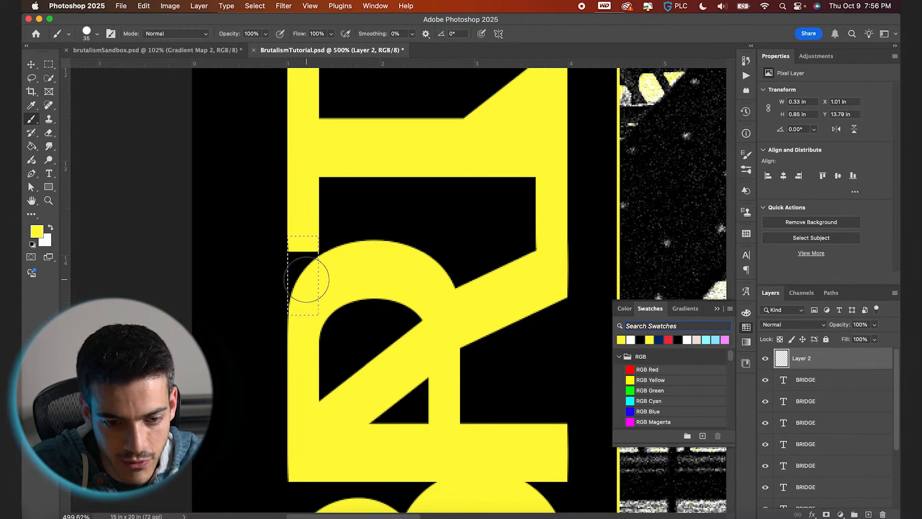
{"action": "left_click_drag", "start_coordinate": [301, 239], "coordinate": [298, 339]}
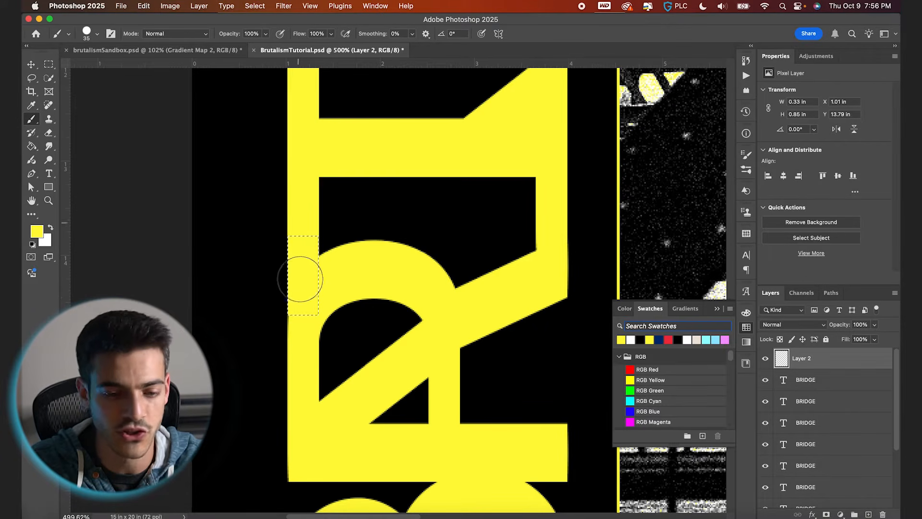
{"action": "key", "text": "super+d"}
{"action": "key", "text": "v"}
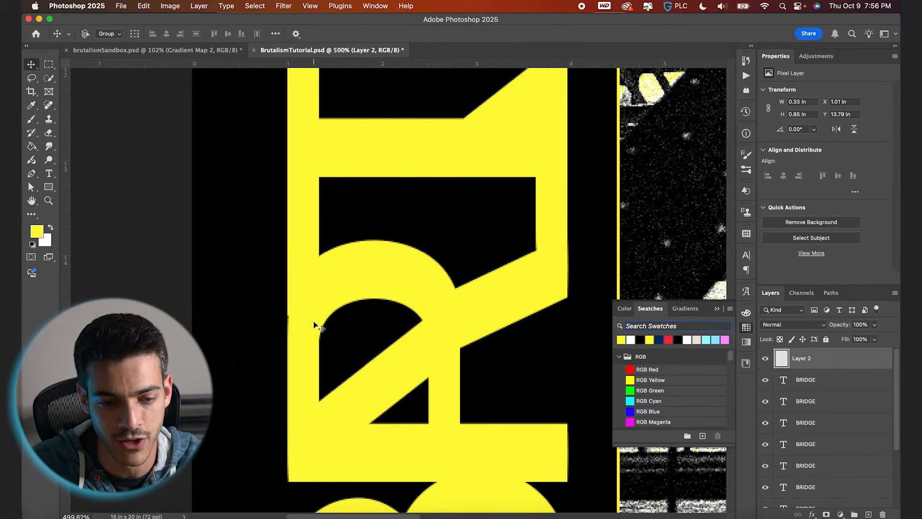
On another new layer, paint with a smaller brush to smooth the jagged edge of the G's upper curve.
{"action": "scroll", "coordinate": [479, 328], "scroll_direction": "up", "scroll_amount": 10}
{"action": "scroll", "coordinate": [395, 185], "scroll_direction": "up", "scroll_amount": 3}
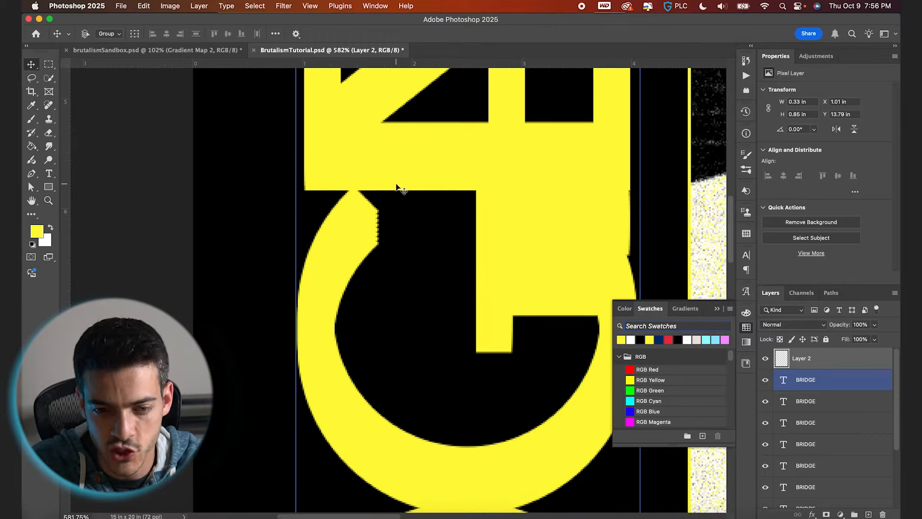
{"action": "key", "text": "alt+shift+super+n"}
{"action": "key", "text": "b"}
{"action": "key", "text": "bracketleft"}
{"action": "key", "text": "bracketleft"}
{"action": "key", "text": "bracketleft"}
{"action": "key", "text": "bracketleft"}
{"action": "key", "text": "bracketleft"}
{"action": "key", "text": "bracketleft"}
{"action": "key", "text": "bracketleft"}
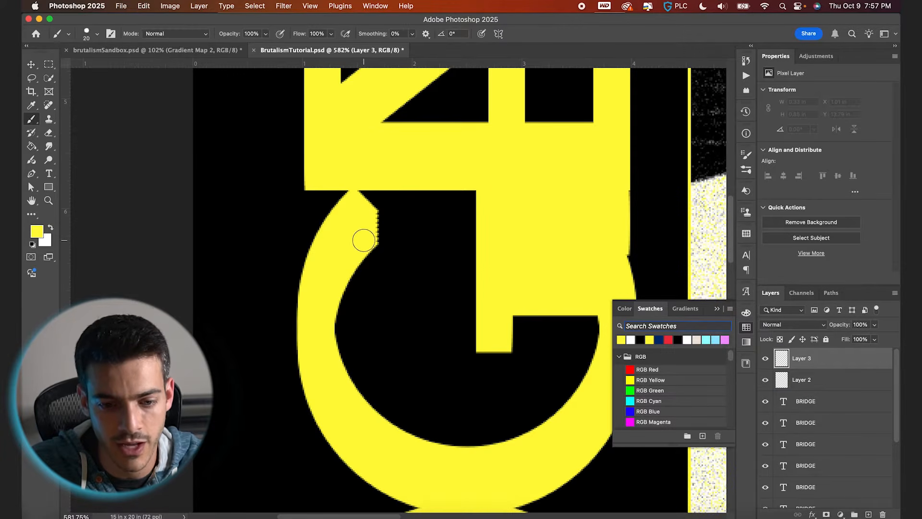
{"action": "scroll", "coordinate": [363, 240], "scroll_direction": "up", "scroll_amount": 5}
{"action": "scroll", "coordinate": [364, 240], "scroll_direction": "up", "scroll_amount": 1}
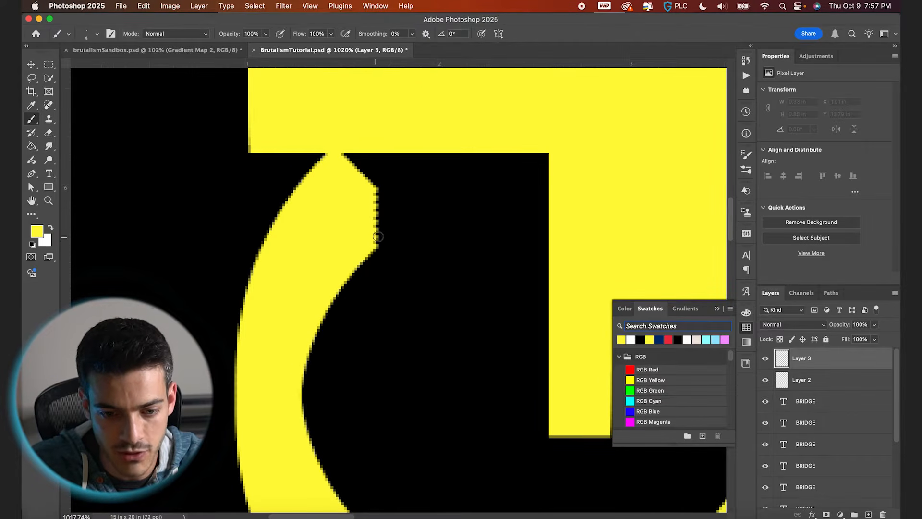
{"action": "left_click", "coordinate": [374, 245]}
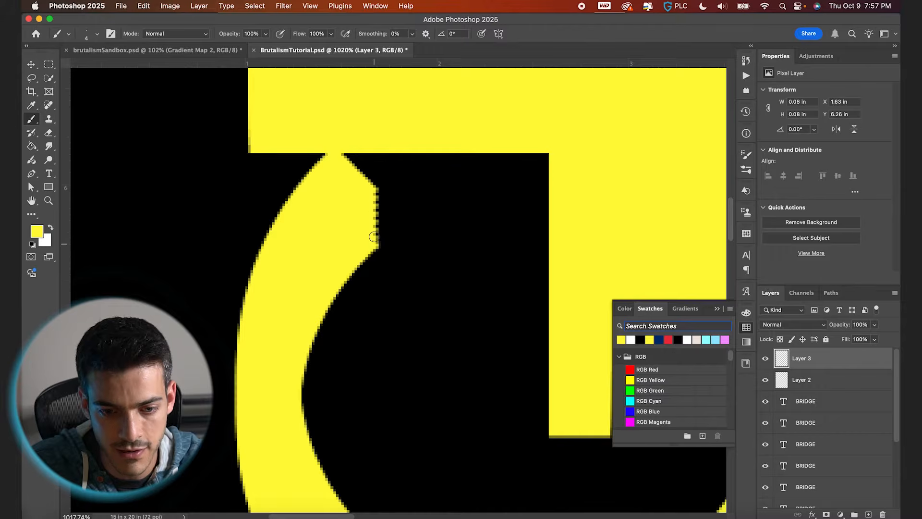
{"action": "left_click", "coordinate": [374, 192], "text": "shift"}
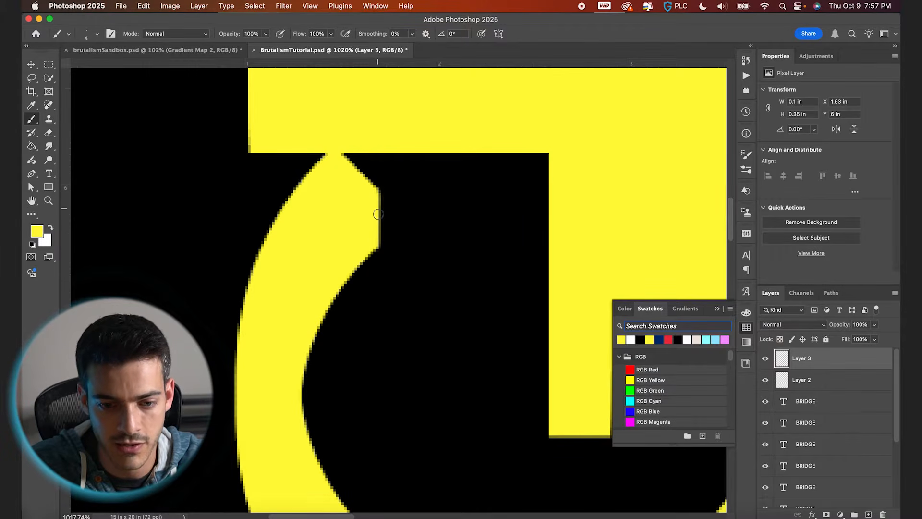
{"action": "key", "text": "v"}
Add a new layer, switch to white, and draw a paragraph text box above the frame with placeholder text.
{"action": "scroll", "coordinate": [378, 274], "scroll_direction": "down", "scroll_amount": 5}
{"action": "scroll", "coordinate": [377, 275], "scroll_direction": "up", "scroll_amount": 5}
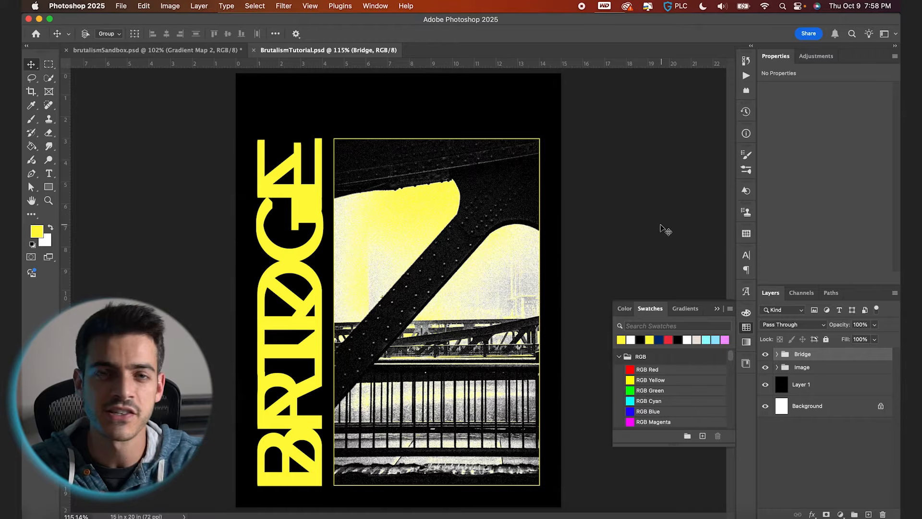
{"action": "left_click", "coordinate": [283, 126]}
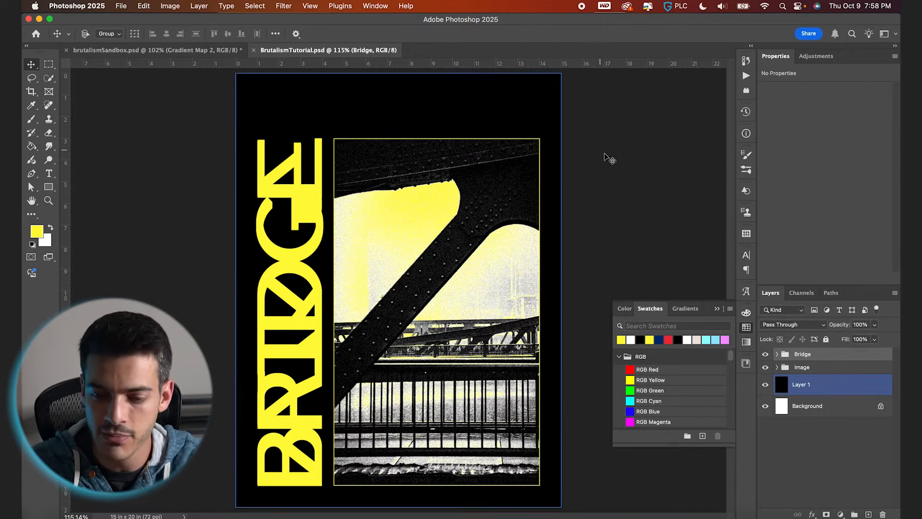
{"action": "left_click", "coordinate": [651, 249]}
{"action": "key", "text": "super+shift+alt+n"}
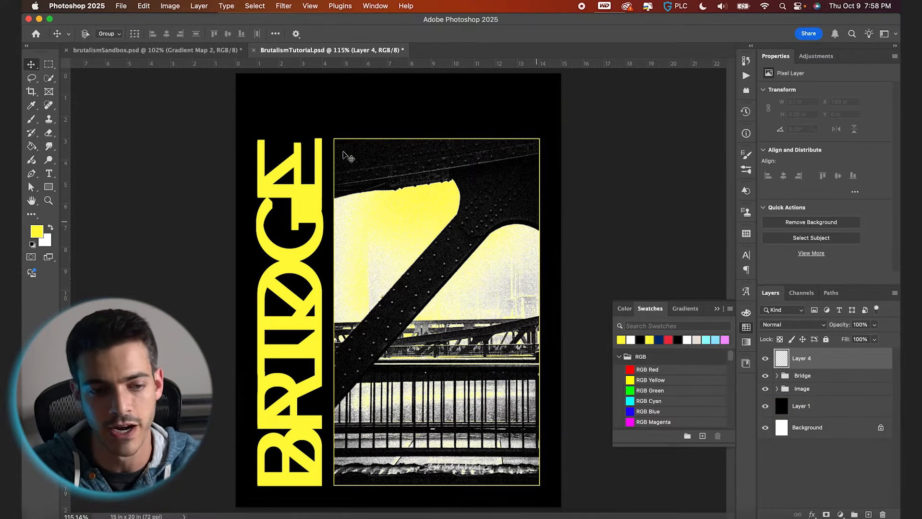
{"action": "left_click", "coordinate": [333, 150]}
{"action": "key", "text": "t"}
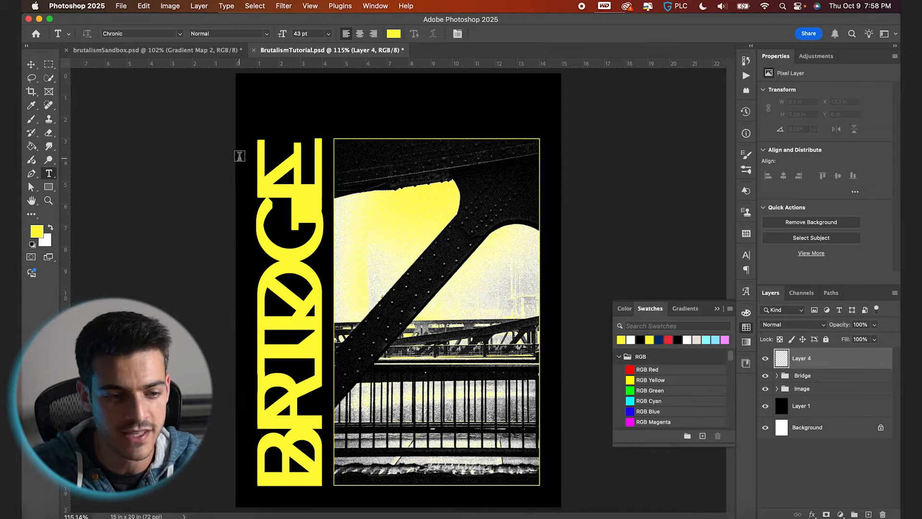
{"action": "left_click", "coordinate": [51, 228]}
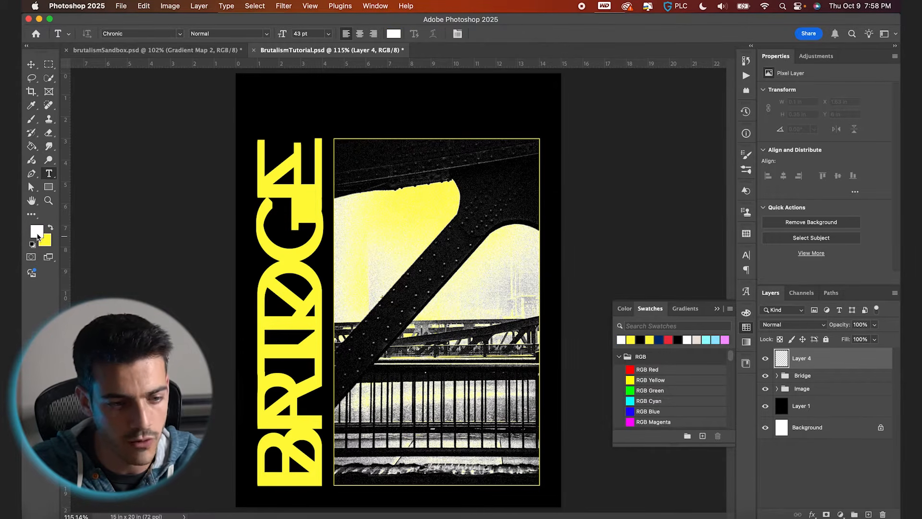
{"action": "left_click_drag", "start_coordinate": [260, 92], "coordinate": [466, 126]}
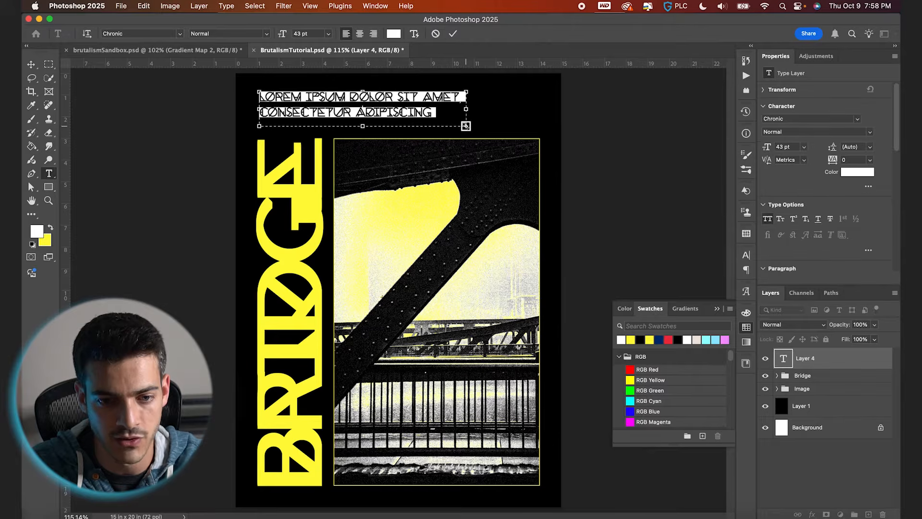
Set the paragraph text's font to Helvetica Regular.
{"action": "key", "text": "super+t"}
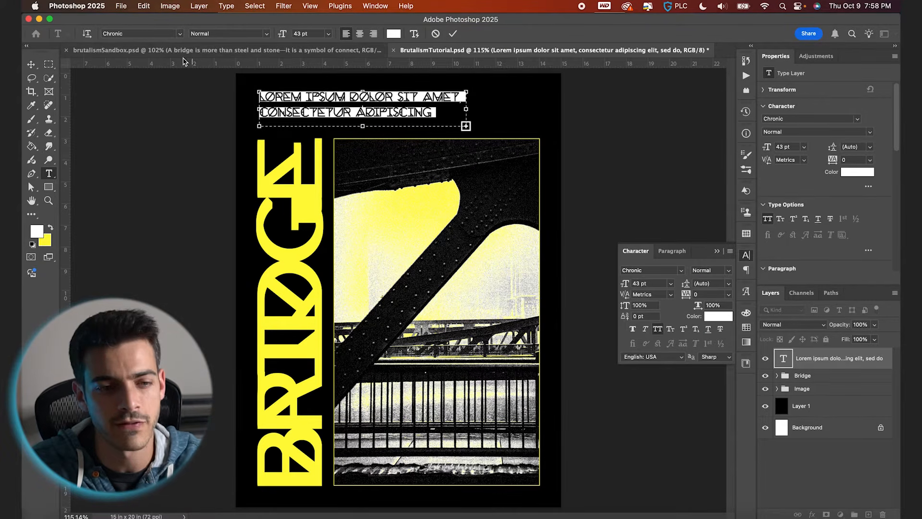
{"action": "left_click", "coordinate": [160, 33]}
{"action": "type", "text": "helv"}
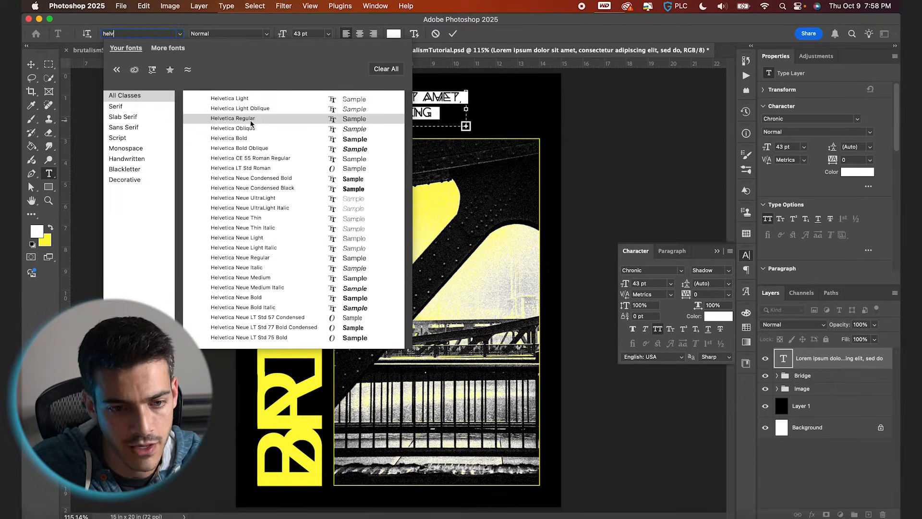
{"action": "left_click", "coordinate": [250, 119]}
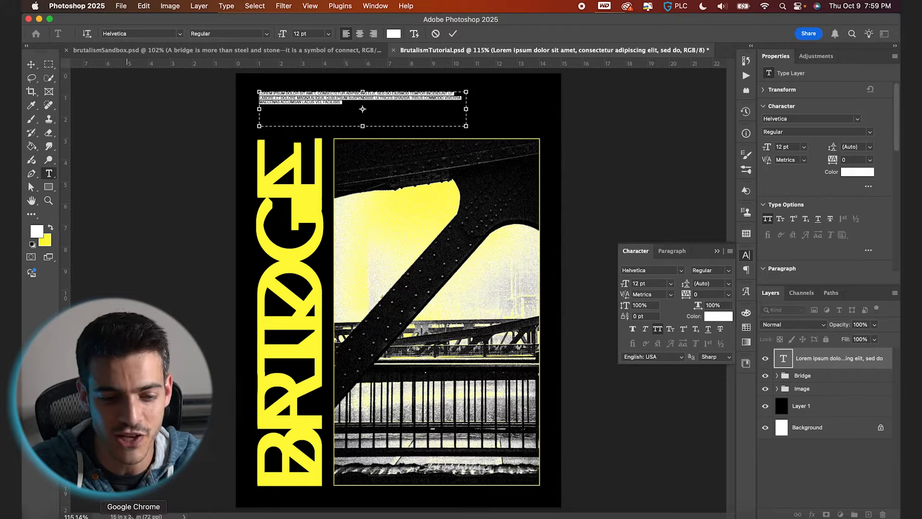
Switch to Chrome for the ChatGPT paragraph about bridges and paste it into the text box.
{"action": "left_click", "coordinate": [134, 516]}
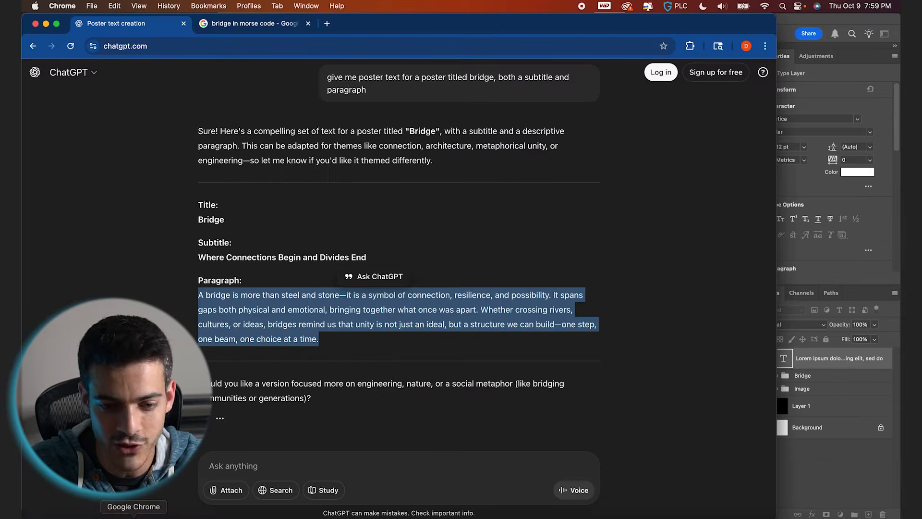
{"action": "left_click", "coordinate": [782, 358]}
{"action": "type", "text": "A bridge is more than steel and stone—it is a symbol of connection, resilience, and possibility. It spans gaps both physical and emotional, bringing together what once was apart. Whether crossing rivers, cultures, or ideas, bridges remind us that unity is not just an ideal, but a structure we can build—one step, one beam, one choice at a time."}
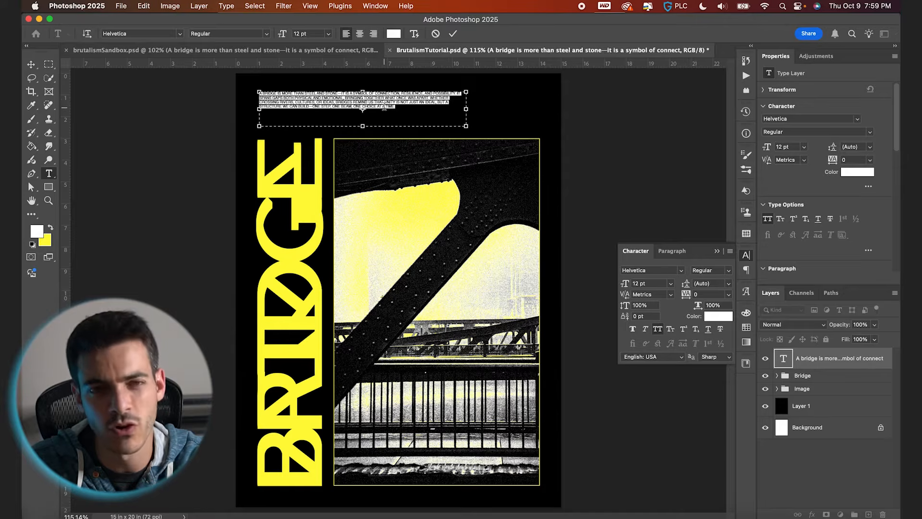
Set the paragraph leading to 20 pt and narrow the text box to about 7.5 in wide.
{"action": "left_click", "coordinate": [711, 284]}
{"action": "type", "text": "20"}
{"action": "key", "text": "Return"}
{"action": "left_click_drag", "start_coordinate": [466, 110], "coordinate": [424, 112]}
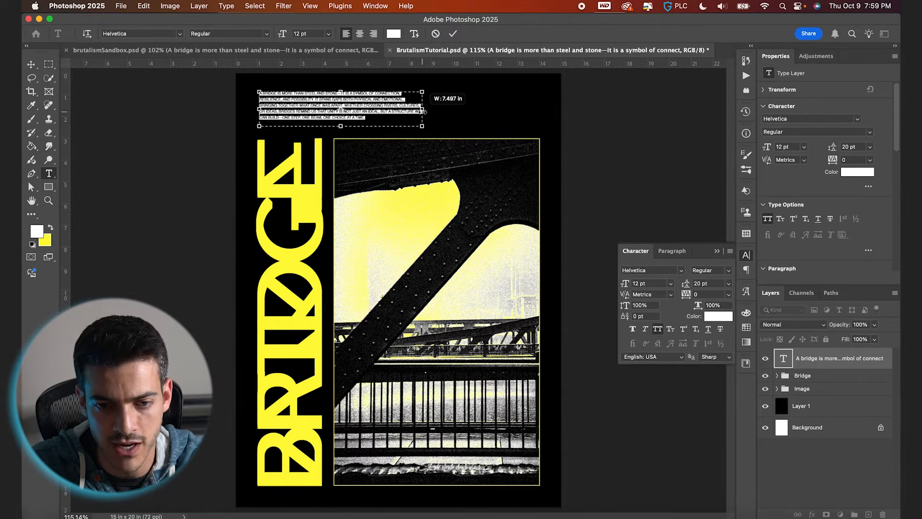
Justify all lines of the paragraph, commit it, and move it to align with the frame's right edge.
{"action": "left_click", "coordinate": [673, 251]}
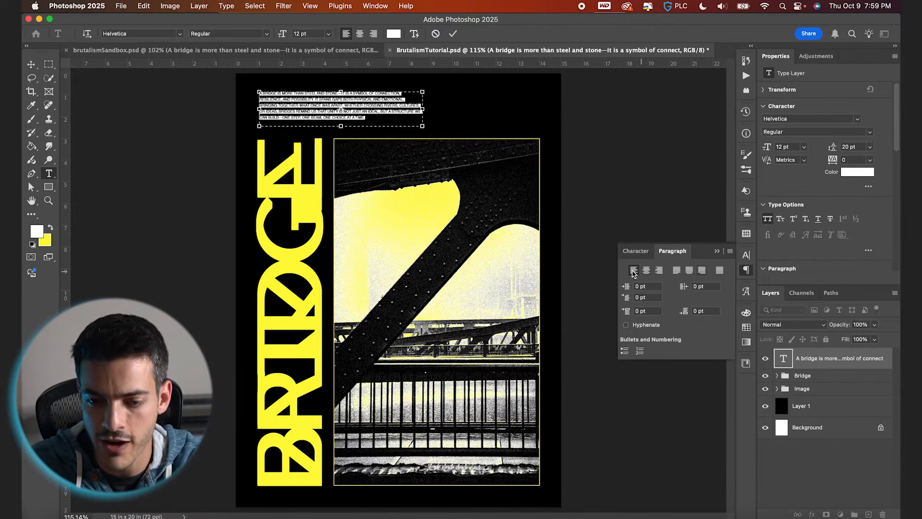
{"action": "left_click", "coordinate": [719, 271]}
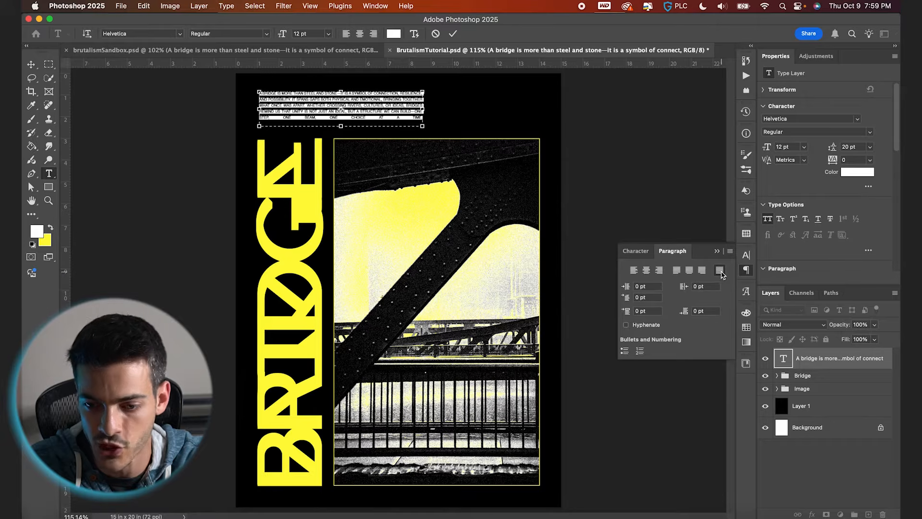
{"action": "left_click", "coordinate": [453, 34]}
{"action": "left_click_drag", "start_coordinate": [343, 111], "coordinate": [454, 125]}
{"action": "left_click", "coordinate": [28, 62]}
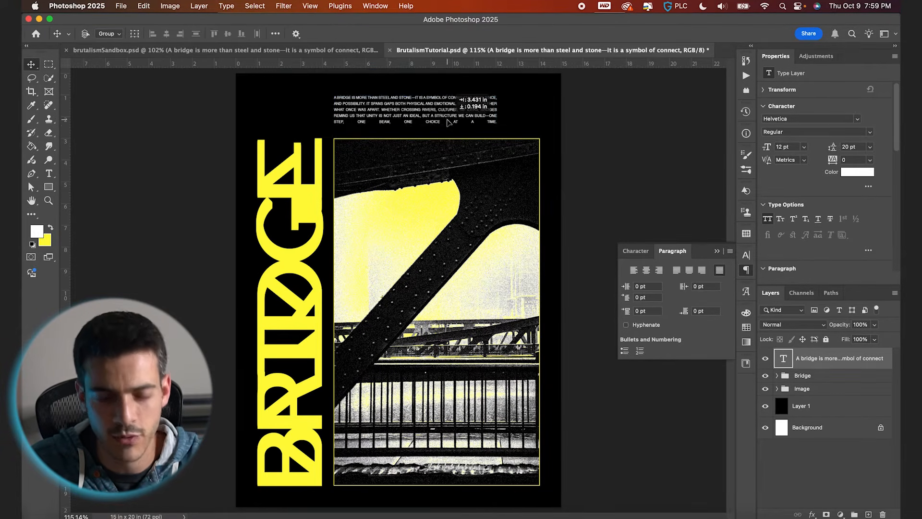
Delete the closing phrase 'one step, one beam, one choice at a time' from the paragraph and nudge the paragraph down slightly.
{"action": "scroll", "coordinate": [370, 130], "scroll_direction": "up", "scroll_amount": 5}
{"action": "scroll", "coordinate": [368, 134], "scroll_direction": "up", "scroll_amount": 5}
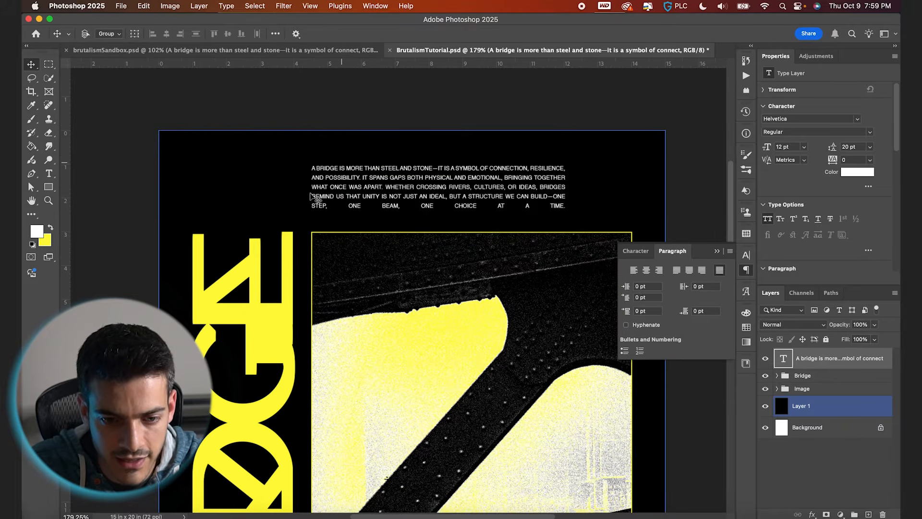
{"action": "scroll", "coordinate": [325, 211], "scroll_direction": "up", "scroll_amount": 3}
{"action": "key", "text": "super+apostrophe"}
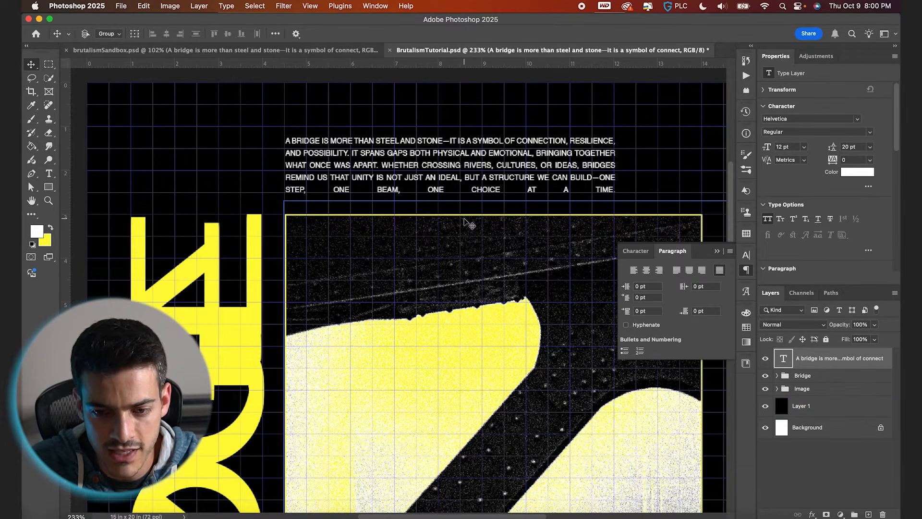
{"action": "key", "text": "t"}
{"action": "scroll", "coordinate": [585, 161], "scroll_direction": "down", "scroll_amount": 1}
{"action": "left_click", "coordinate": [576, 162]}
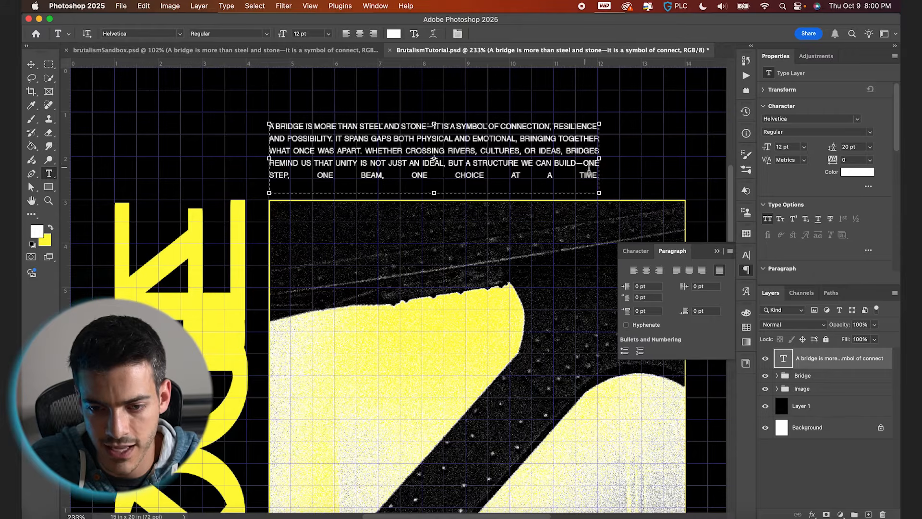
{"action": "left_click_drag", "start_coordinate": [576, 162], "coordinate": [594, 172]}
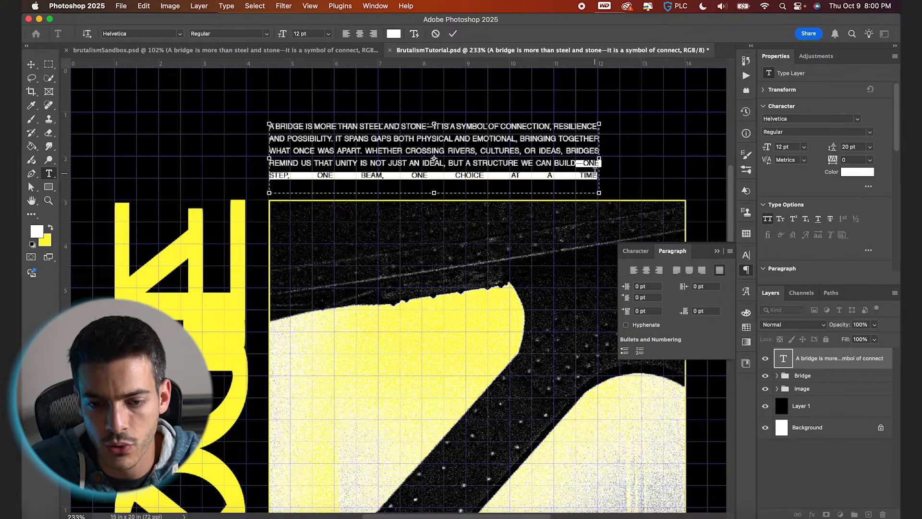
{"action": "key", "text": "BackSpace"}
{"action": "key", "text": "Escape"}
{"action": "key", "text": "v"}
{"action": "left_click_drag", "start_coordinate": [379, 145], "coordinate": [373, 158]}
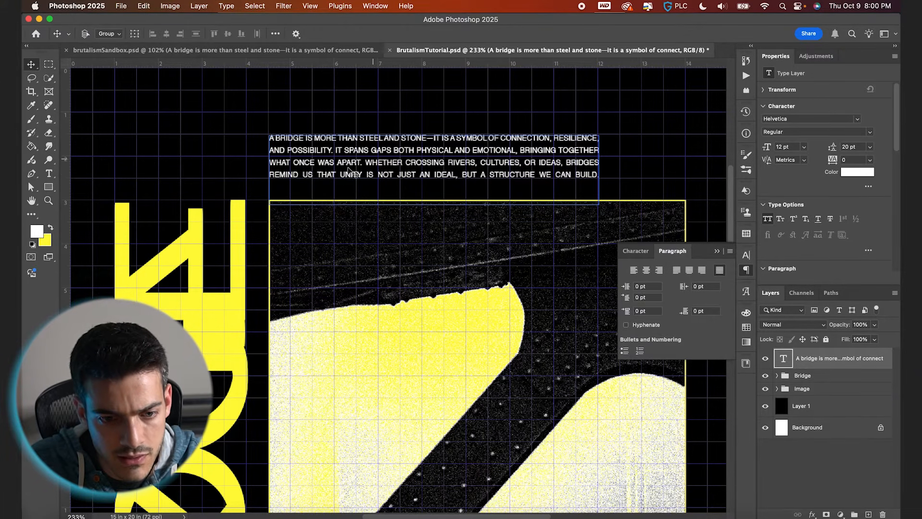
Place the BarCode_AdobeStock_809135224.ai file from Finder, scaled to about 1.9 × 0.8 in, beside the paragraph's right end.
{"action": "scroll", "coordinate": [558, 177], "scroll_direction": "right", "scroll_amount": 5}
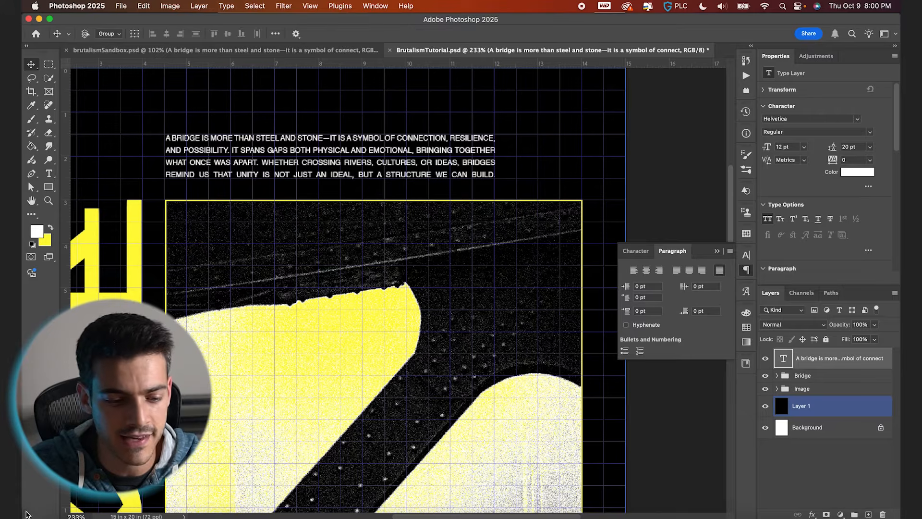
{"action": "left_click", "coordinate": [42, 512]}
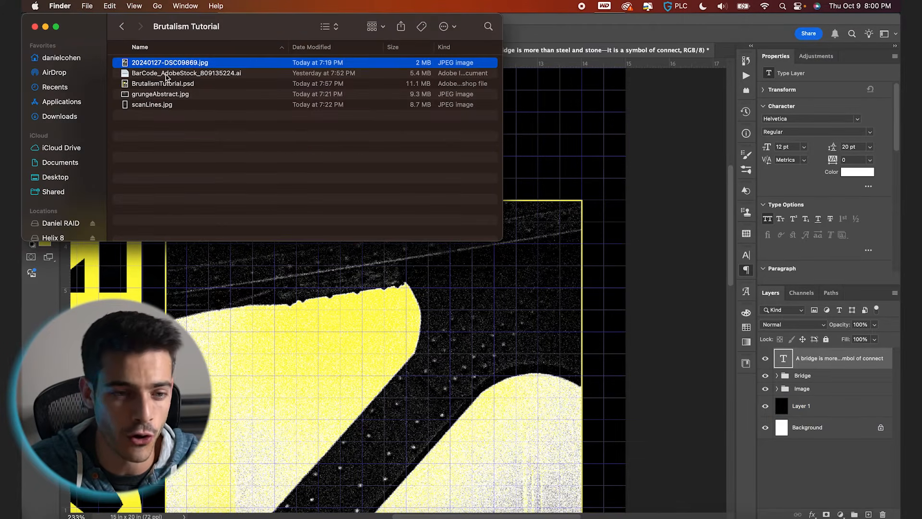
{"action": "left_click_drag", "start_coordinate": [165, 77], "coordinate": [380, 361]}
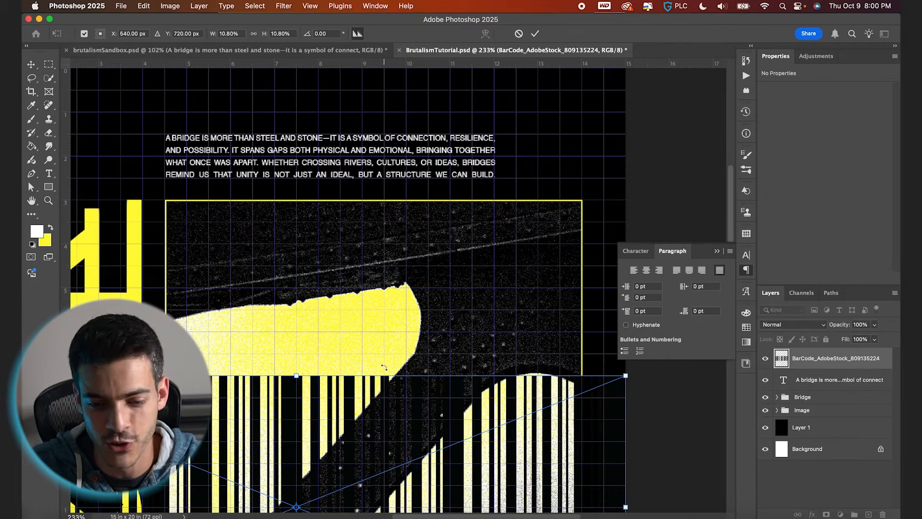
{"action": "key", "text": "Return"}
{"action": "left_click_drag", "start_coordinate": [388, 425], "coordinate": [426, 212]}
{"action": "key", "text": "super+t"}
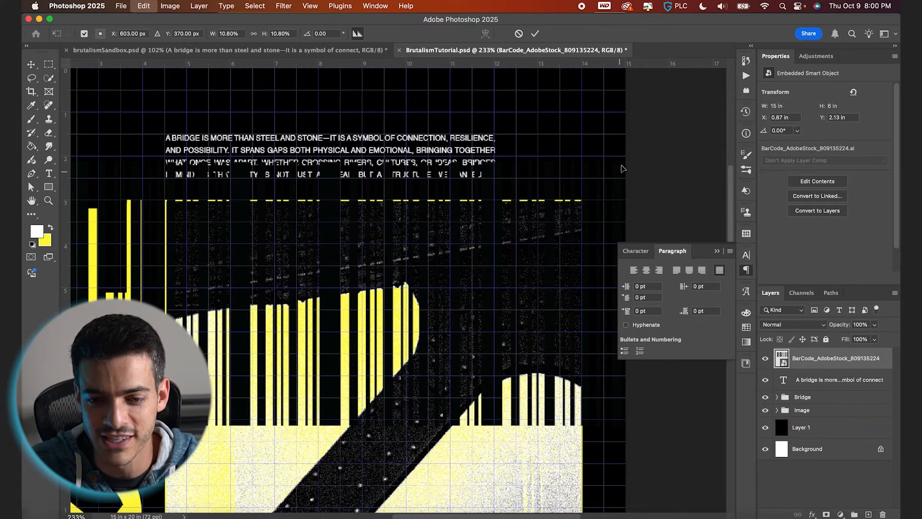
{"action": "left_click_drag", "start_coordinate": [665, 162], "coordinate": [369, 248]}
{"action": "key", "text": "Return"}
{"action": "left_click_drag", "start_coordinate": [365, 327], "coordinate": [560, 185]}
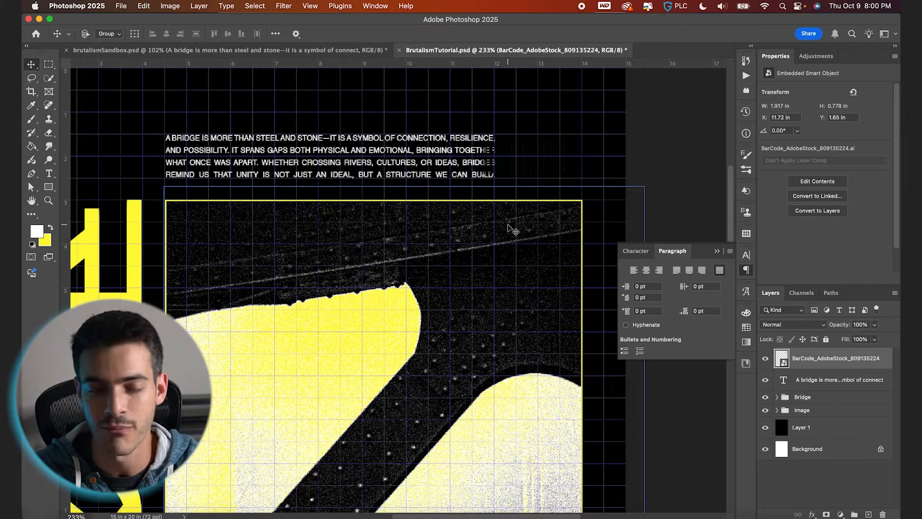
Invert the barcode's colours and enlarge it to about 2.5 in wide, aligned with the frame's right edge.
{"action": "key", "text": "super+i"}
{"action": "left_click_drag", "start_coordinate": [556, 184], "coordinate": [560, 184]}
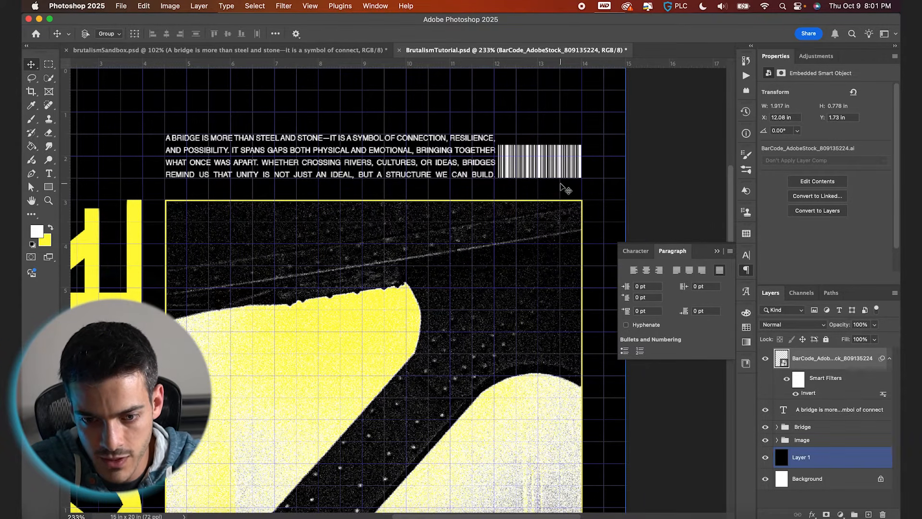
{"action": "key", "text": "super+t"}
{"action": "left_click_drag", "start_coordinate": [481, 135], "coordinate": [456, 126]}
{"action": "key", "text": "Return"}
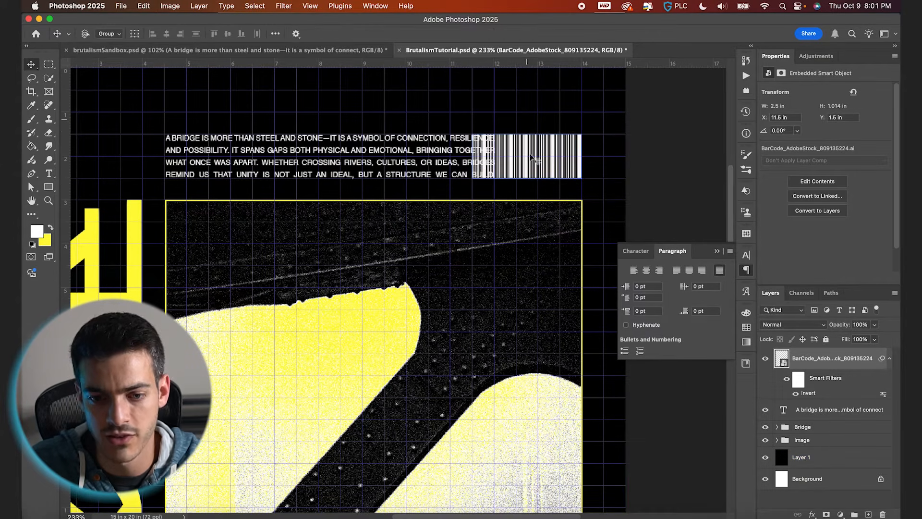
Narrow the paragraph text box so the text ends before the barcode.
{"action": "left_click", "coordinate": [395, 149]}
{"action": "key", "text": "t"}
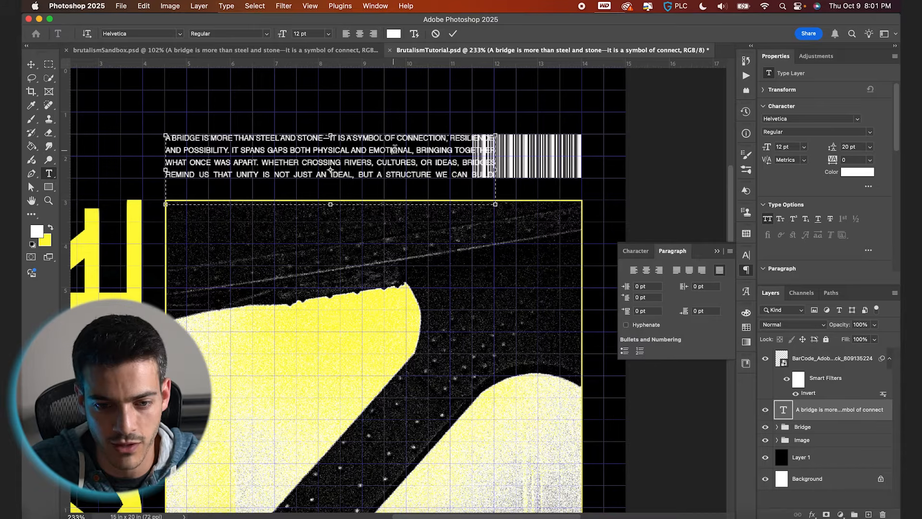
{"action": "left_click_drag", "start_coordinate": [496, 169], "coordinate": [321, 174]}
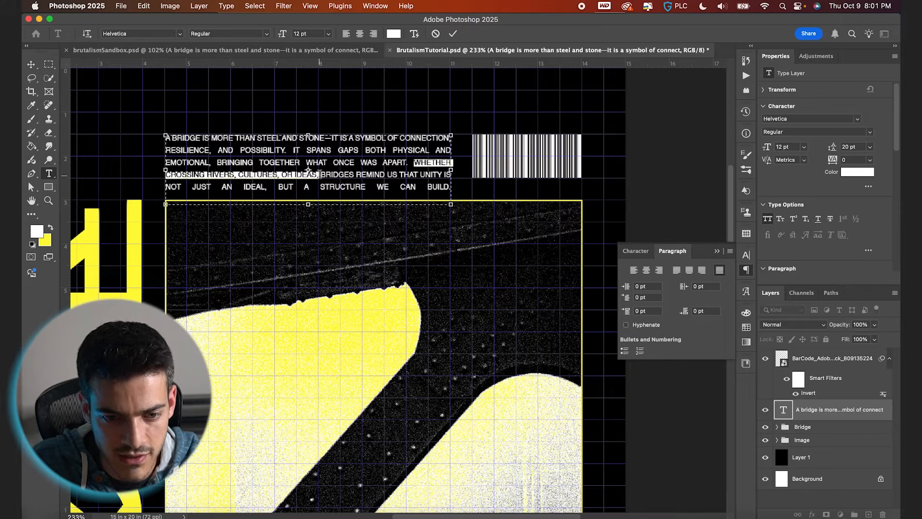
{"action": "key", "text": "BackSpace"}
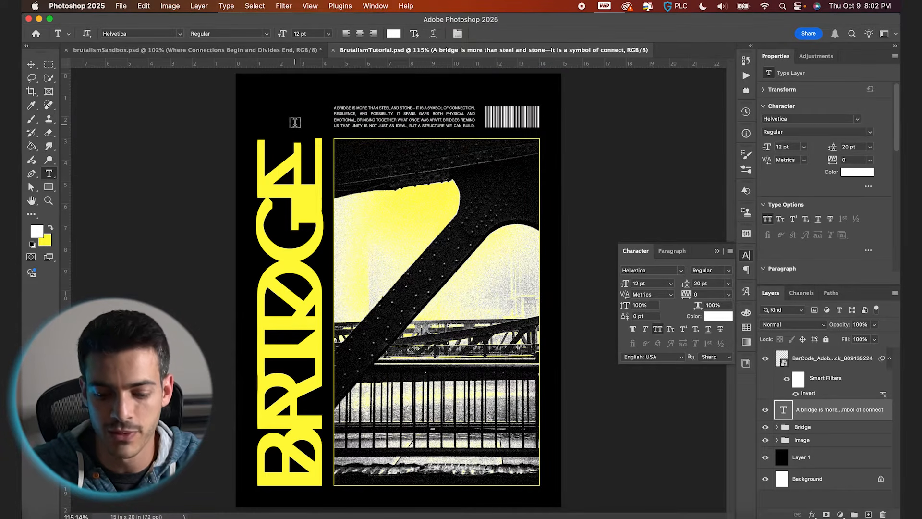
Start a new yellow point text layer in the poster's top-left corner above the BRIDGE title.
{"action": "key", "text": "super+shift+alt+n"}
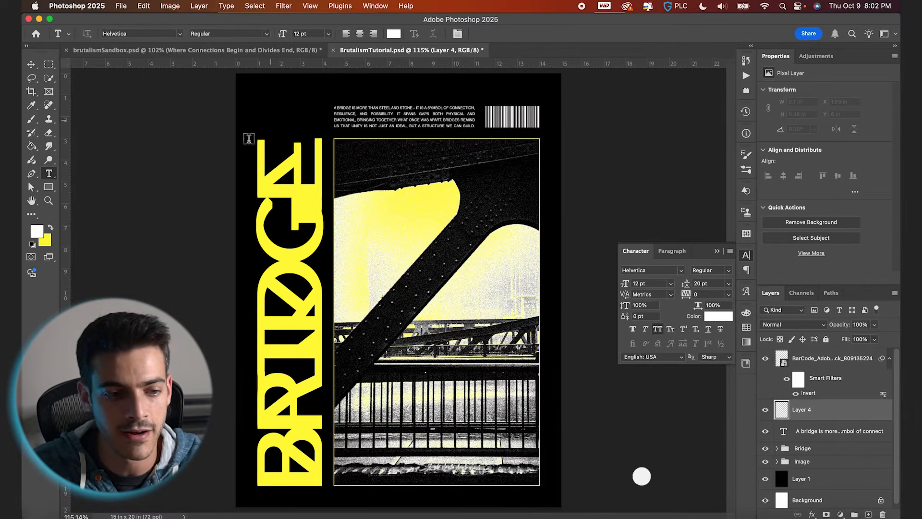
{"action": "key", "text": "x"}
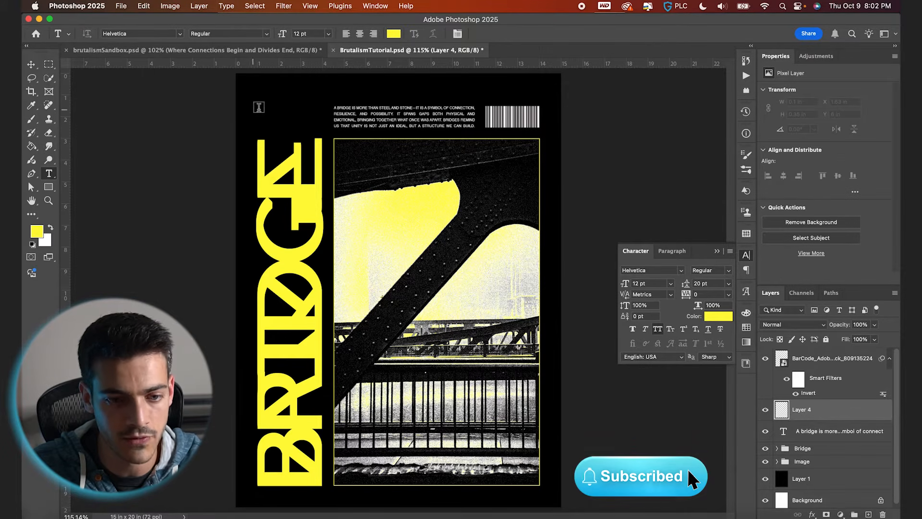
{"action": "left_click", "coordinate": [259, 103]}
Copy the subtitle 'Where Connections Begin and Divides End' from ChatGPT and paste it into the new text layer.
{"action": "left_click", "coordinate": [133, 515]}
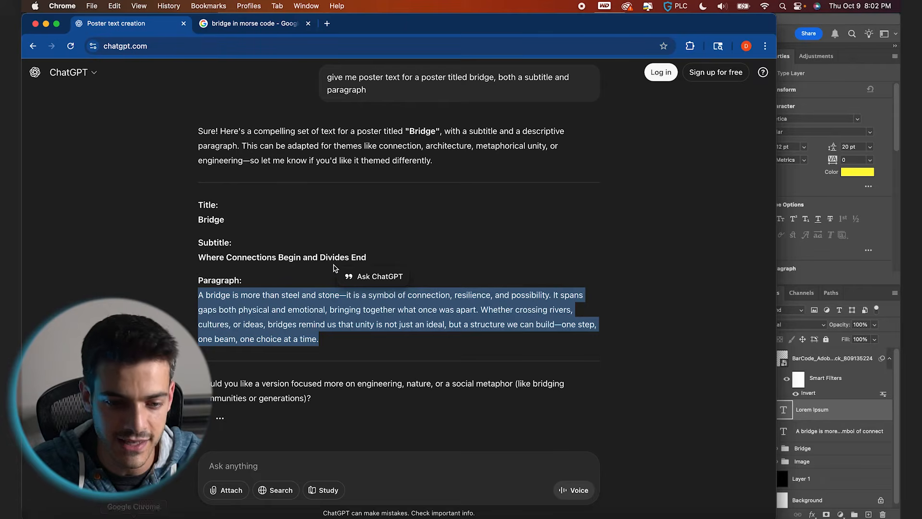
{"action": "left_click_drag", "start_coordinate": [369, 258], "coordinate": [206, 260]}
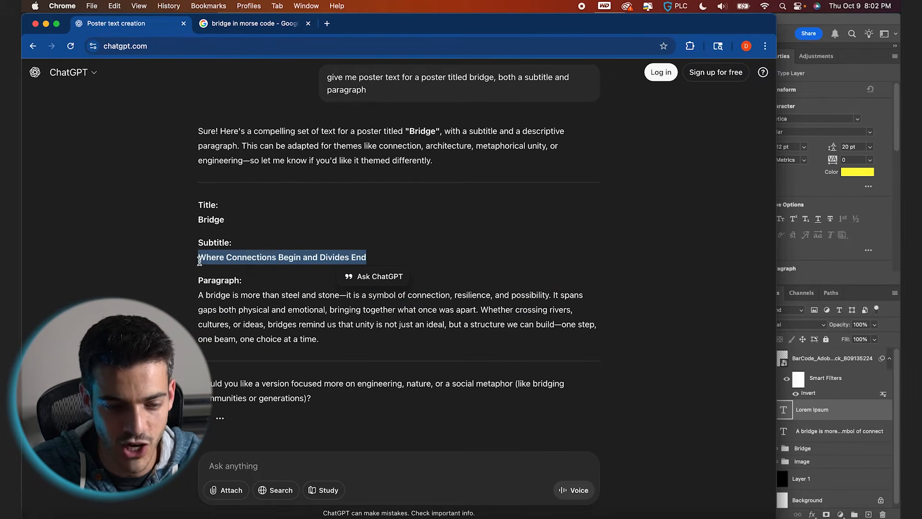
{"action": "left_click", "coordinate": [807, 21]}
{"action": "left_click", "coordinate": [285, 103]}
{"action": "key", "text": "super+a"}
{"action": "type", "text": "WHERE CONNECTIONS BEGIN AND DIVIDES END"}
Break the subtitle into separate lines so each word sits on its own line.
{"action": "scroll", "coordinate": [290, 105], "scroll_direction": "up", "scroll_amount": 5}
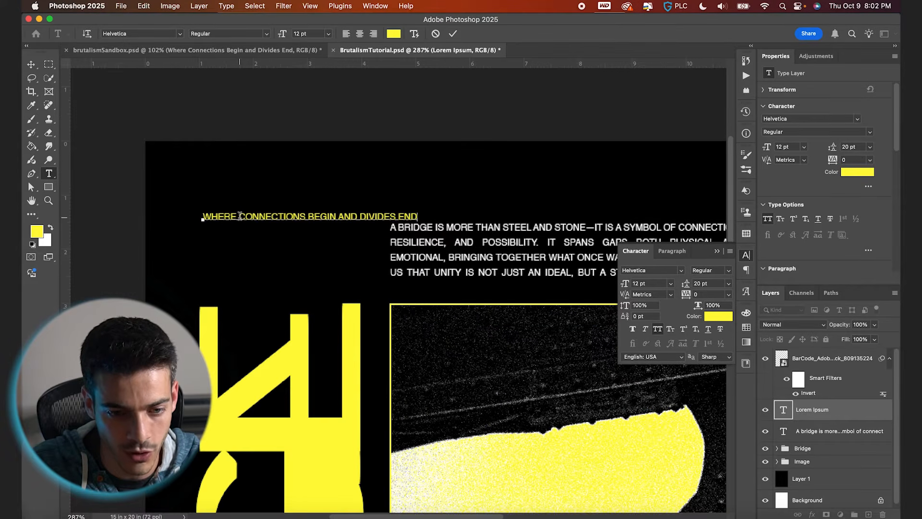
{"action": "left_click", "coordinate": [239, 216]}
{"action": "key", "text": "Return"}
{"action": "left_click", "coordinate": [273, 231]}
{"action": "key", "text": "BackSpace"}
{"action": "key", "text": "Return"}
{"action": "left_click", "coordinate": [233, 246]}
{"action": "key", "text": "BackSpace"}
{"action": "key", "text": "Return"}
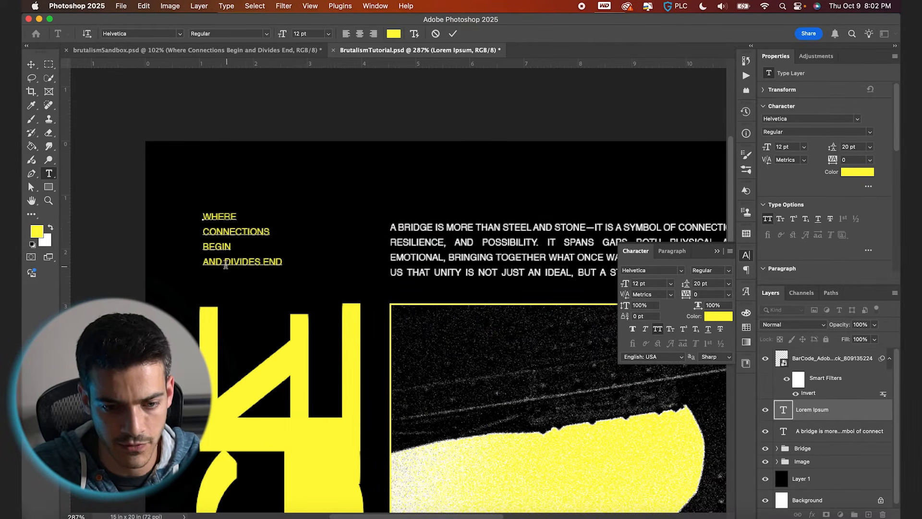
{"action": "left_click", "coordinate": [224, 261]}
{"action": "key", "text": "BackSpace"}
{"action": "key", "text": "Return"}
{"action": "left_click", "coordinate": [242, 276]}
{"action": "key", "text": "BackSpace"}
{"action": "key", "text": "Return"}
Set the subtitle's leading to 12 pt and commit the text.
{"action": "key", "text": "super+apostrophe"}
{"action": "key", "text": "super+a"}
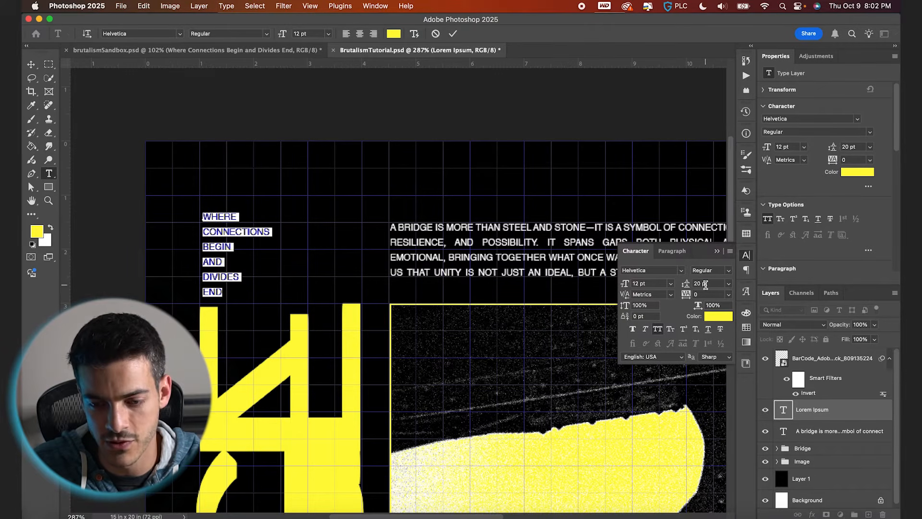
{"action": "key", "text": "Return"}
{"action": "left_click", "coordinate": [452, 34]}
{"action": "key", "text": "v"}
Draw a circle about 1.06 in wide right of the subtitle and give it a 2 px yellow stroke.
{"action": "key", "text": "super+apostrophe"}
{"action": "key", "text": "super+0"}
{"action": "scroll", "coordinate": [361, 171], "scroll_direction": "up", "scroll_amount": 5}
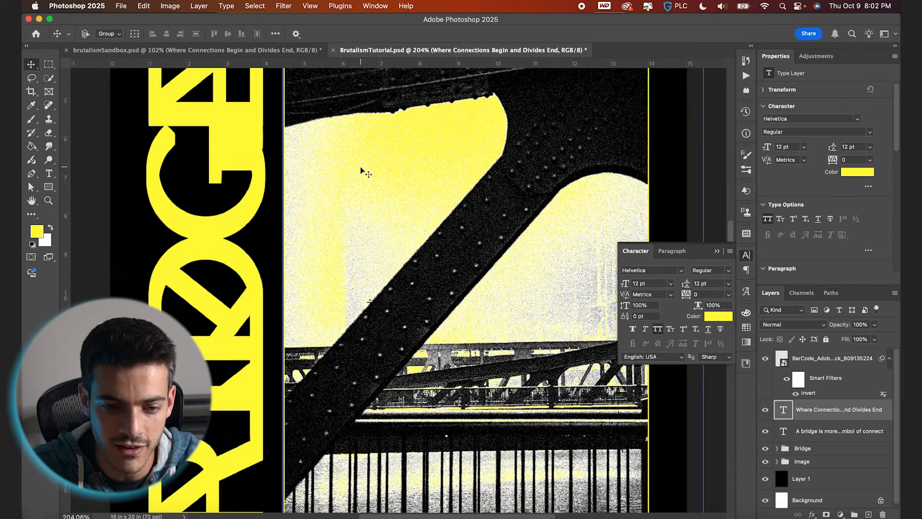
{"action": "scroll", "coordinate": [363, 171], "scroll_direction": "up", "scroll_amount": 5}
{"action": "scroll", "coordinate": [363, 171], "scroll_direction": "left", "scroll_amount": 3}
{"action": "scroll", "coordinate": [310, 198], "scroll_direction": "up", "scroll_amount": 3}
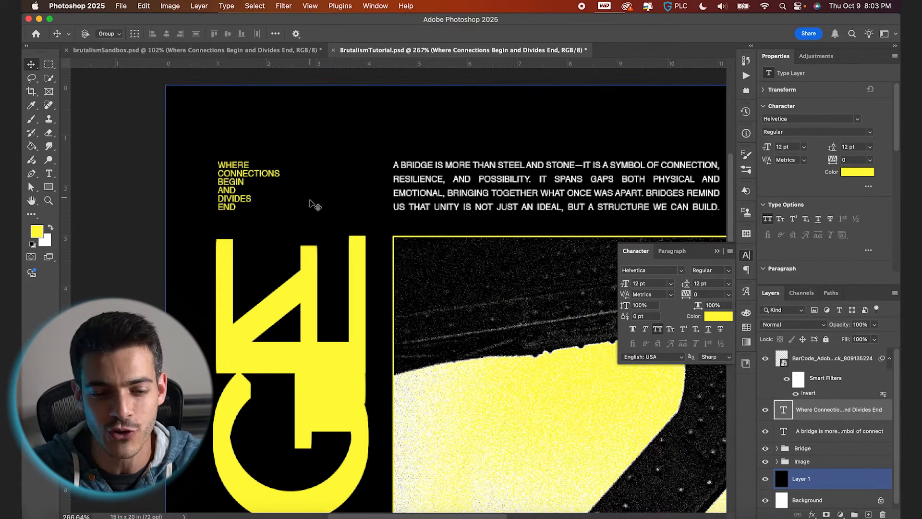
{"action": "key", "text": "super+alt+shift+n"}
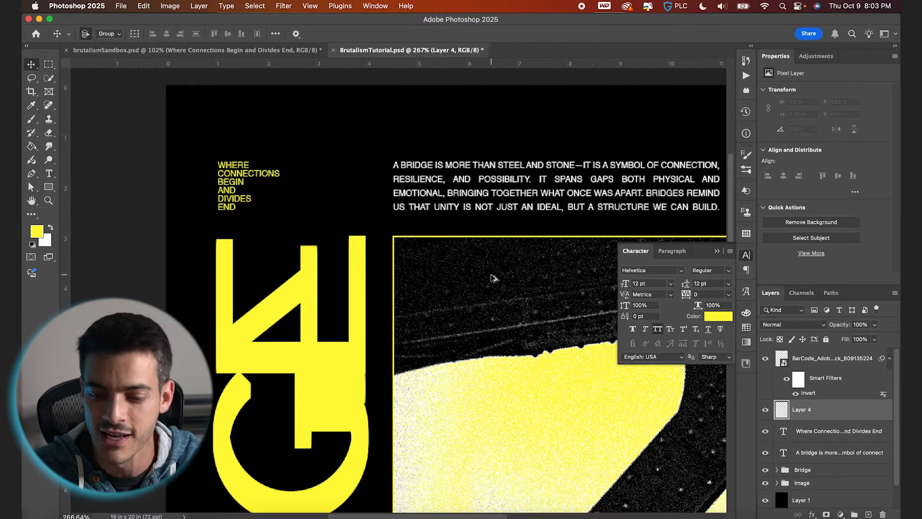
{"action": "right_click", "coordinate": [47, 192]}
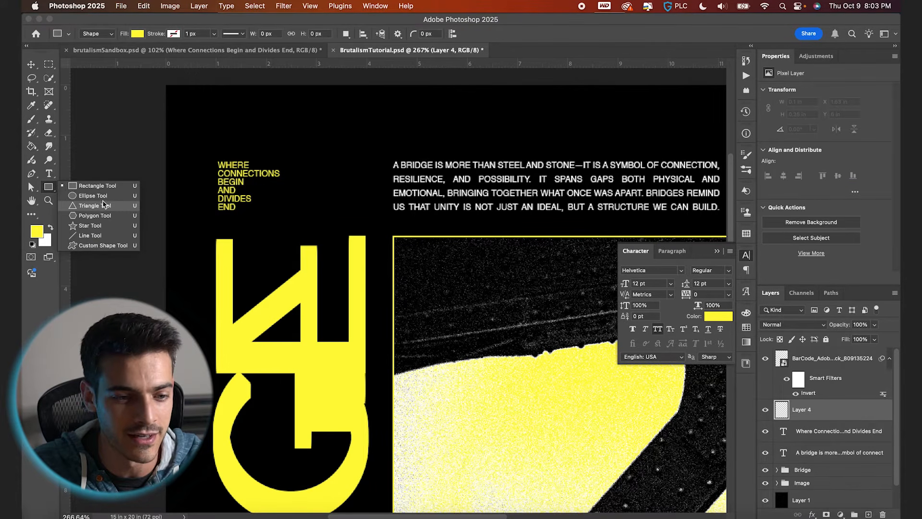
{"action": "left_click", "coordinate": [102, 201]}
{"action": "mouse_move", "coordinate": [307, 193]}
{"action": "left_mouse_down"}
{"action": "mouse_move", "coordinate": [334, 167]}
{"action": "mouse_move", "coordinate": [286, 196]}
{"action": "mouse_move", "coordinate": [336, 154]}
{"action": "mouse_move", "coordinate": [292, 197]}
{"action": "mouse_move", "coordinate": [312, 185]}
{"action": "left_mouse_up"}
{"action": "key", "text": "v"}
{"action": "left_click", "coordinate": [812, 513]}
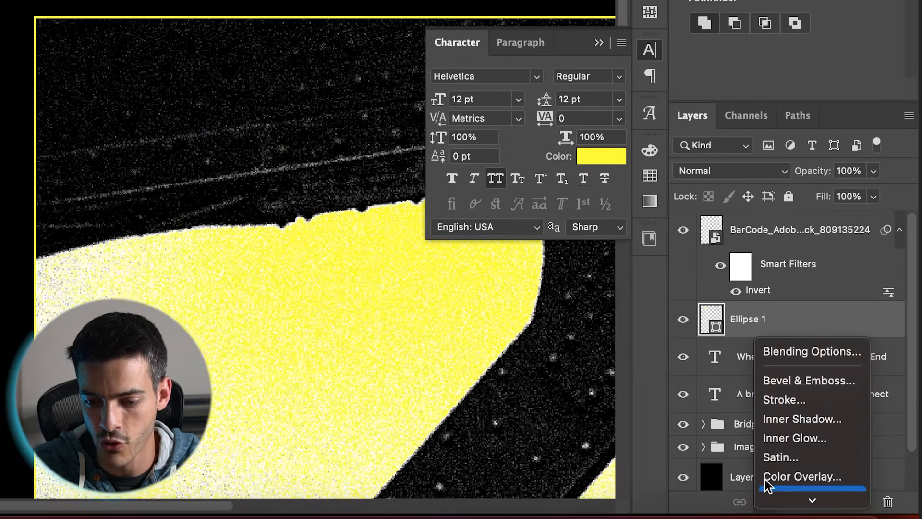
{"action": "left_click", "coordinate": [789, 402]}
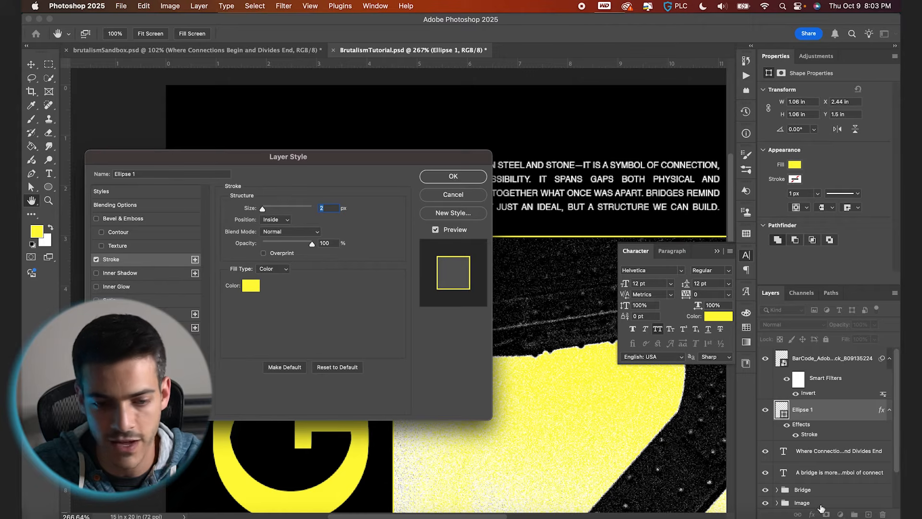
{"action": "left_click", "coordinate": [453, 177]}
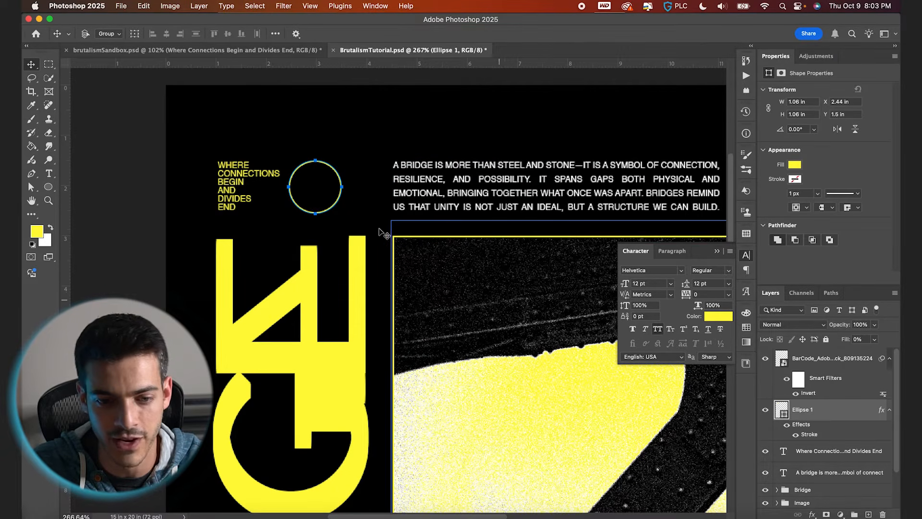
Duplicate the circle and shift the copy right so the two circles overlap.
{"action": "left_click_drag", "start_coordinate": [344, 237], "coordinate": [340, 231], "text": "alt"}
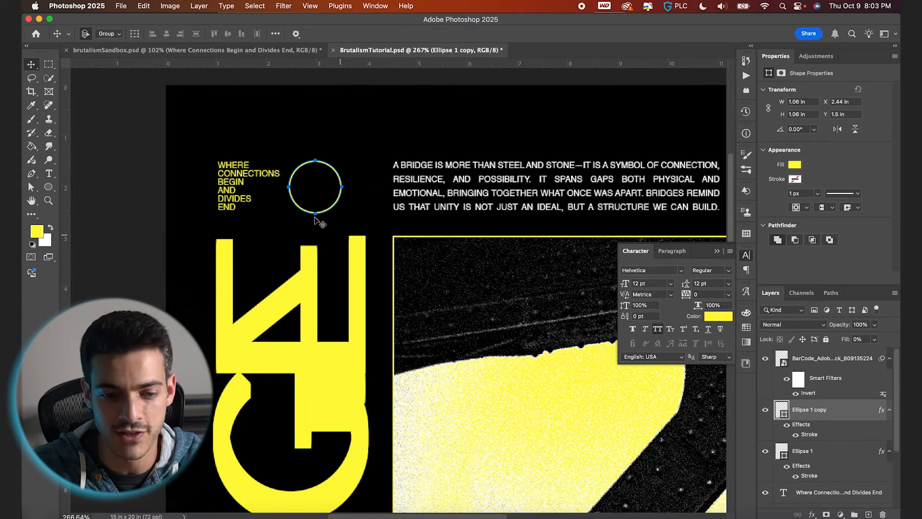
{"action": "key", "text": "shift+Right"}
{"action": "key", "text": "shift+Right"}
{"action": "key", "text": "shift+Right"}
{"action": "key", "text": "Right"}
{"action": "key", "text": "Right"}
{"action": "key", "text": "Right"}
{"action": "key", "text": "Right"}
{"action": "key", "text": "Right"}
{"action": "key", "text": "Right"}
{"action": "key", "text": "Right"}
{"action": "key", "text": "Right"}
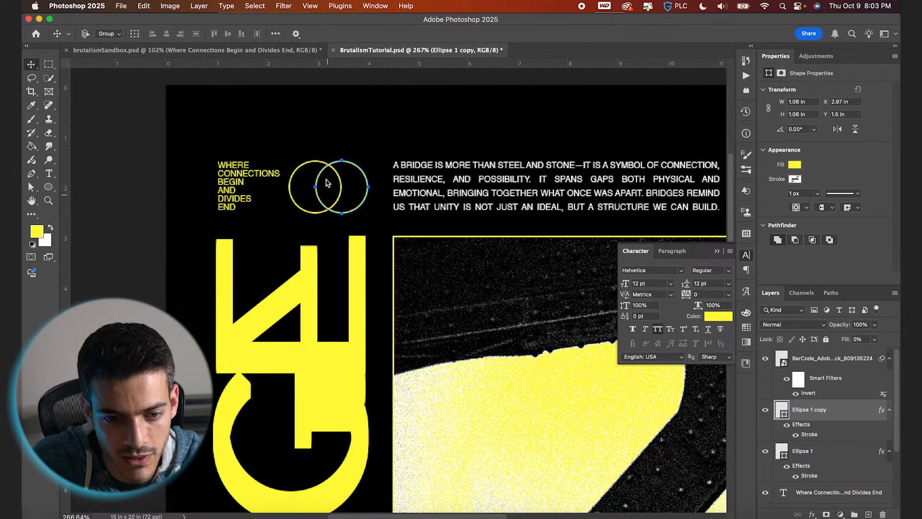
Group both circle layers and name the group Circles.
{"action": "left_click", "coordinate": [821, 451], "text": "shift"}
{"action": "key", "text": "super+g"}
{"action": "double_click", "coordinate": [820, 412]}
{"action": "type", "text": "Circles"}
{"action": "key", "text": "Return"}
Add a new layer and start a text box at the top-left of the poster above the subtitle.
{"action": "key", "text": "super+0"}
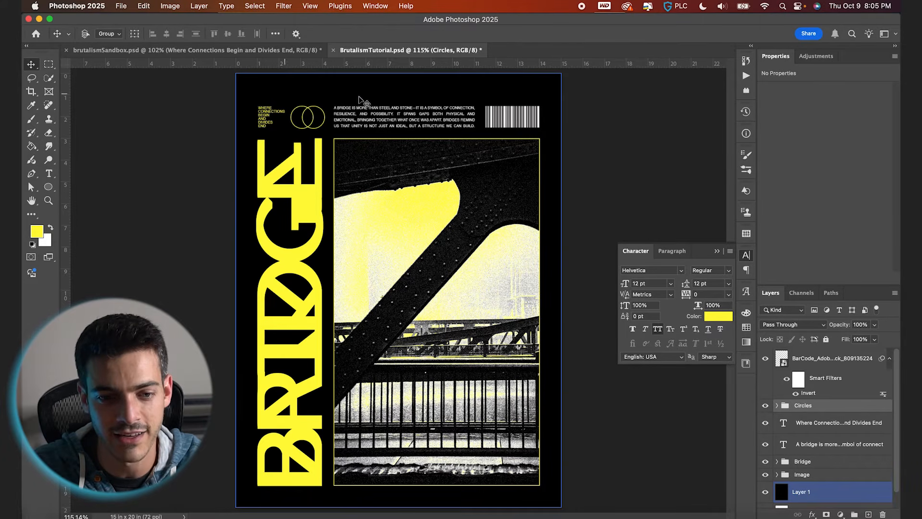
{"action": "key", "text": "super+apostrophe"}
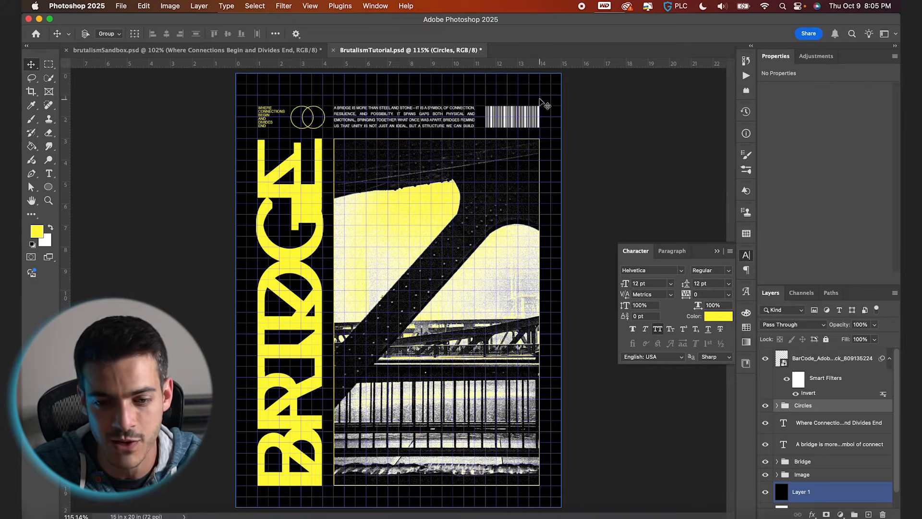
{"action": "key", "text": "super+apostrophe"}
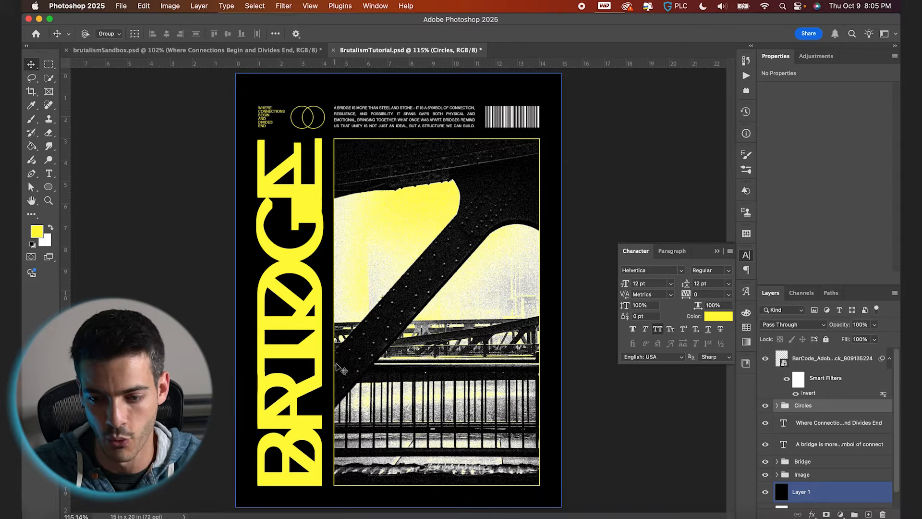
{"action": "key", "text": "super+alt+shift+n"}
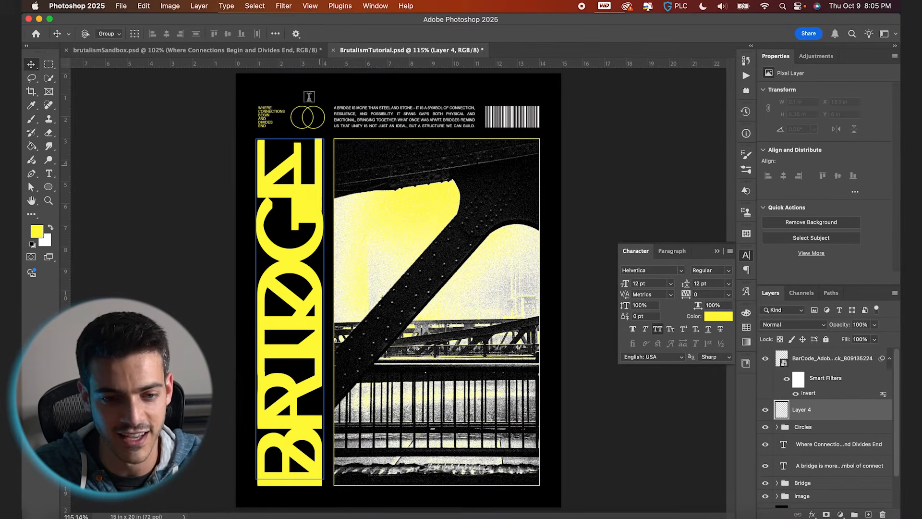
{"action": "key", "text": "t"}
{"action": "left_click", "coordinate": [285, 87]}
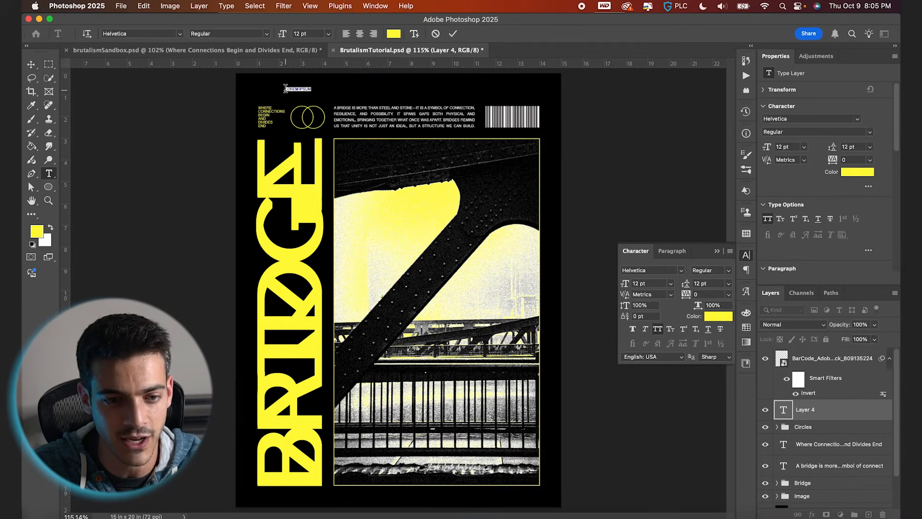
Paste the Morse code for BRIDGE from the browser search into the text box and set it to 36 pt.
{"action": "left_click", "coordinate": [134, 514]}
{"action": "left_click", "coordinate": [242, 23]}
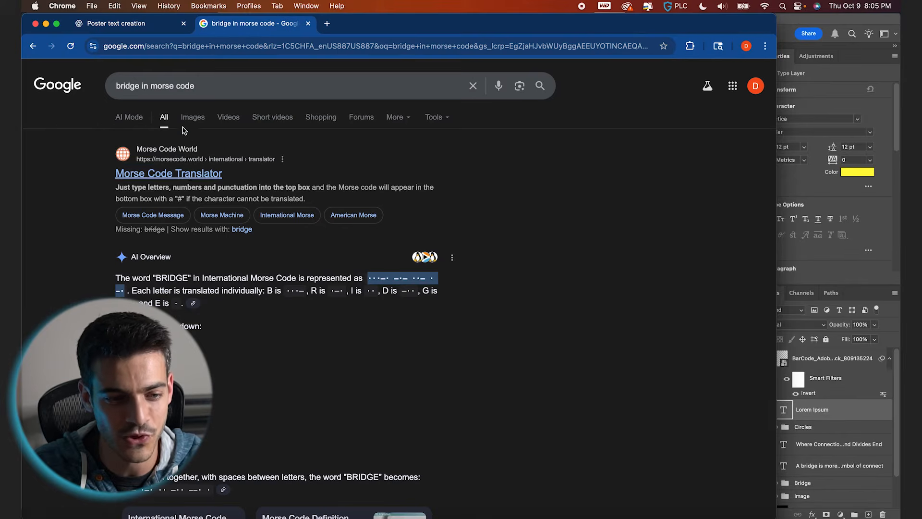
{"action": "left_click", "coordinate": [833, 25]}
{"action": "scroll", "coordinate": [370, 105], "scroll_direction": "up", "scroll_amount": 5}
{"action": "scroll", "coordinate": [370, 105], "scroll_direction": "up", "scroll_amount": 5}
{"action": "triple_click", "coordinate": [315, 166]}
{"action": "type", "text": "···–· –·– ··– · –·"}
{"action": "left_click_drag", "start_coordinate": [282, 33], "coordinate": [294, 42]}
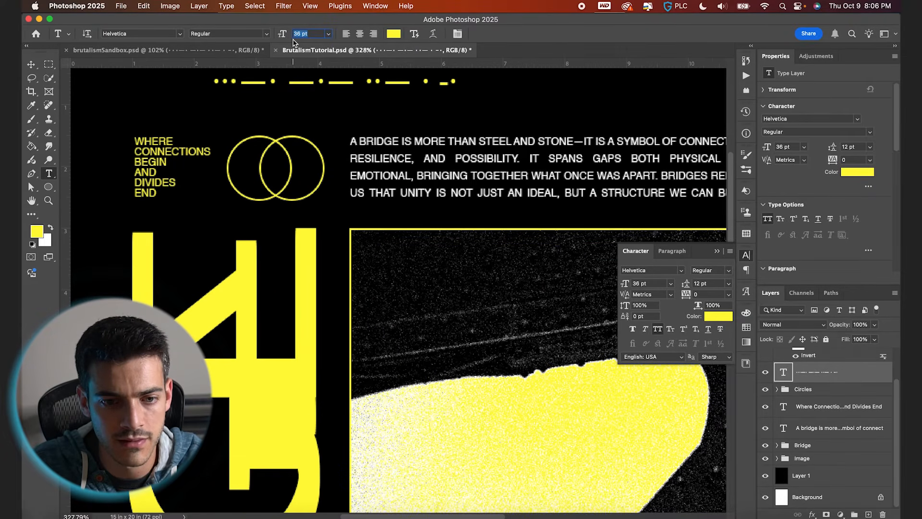
Increase the tracking of selected Morse characters to space the letters apart, then commit the text.
{"action": "scroll", "coordinate": [237, 91], "scroll_direction": "up", "scroll_amount": 4}
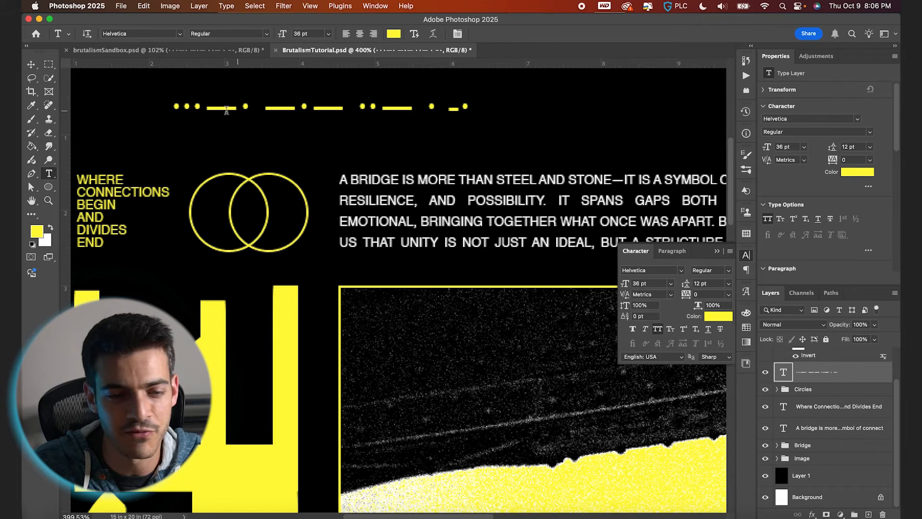
{"action": "mouse_move", "coordinate": [208, 107]}
{"action": "left_mouse_down"}
{"action": "mouse_move", "coordinate": [234, 107]}
{"action": "mouse_move", "coordinate": [222, 109]}
{"action": "left_mouse_up"}
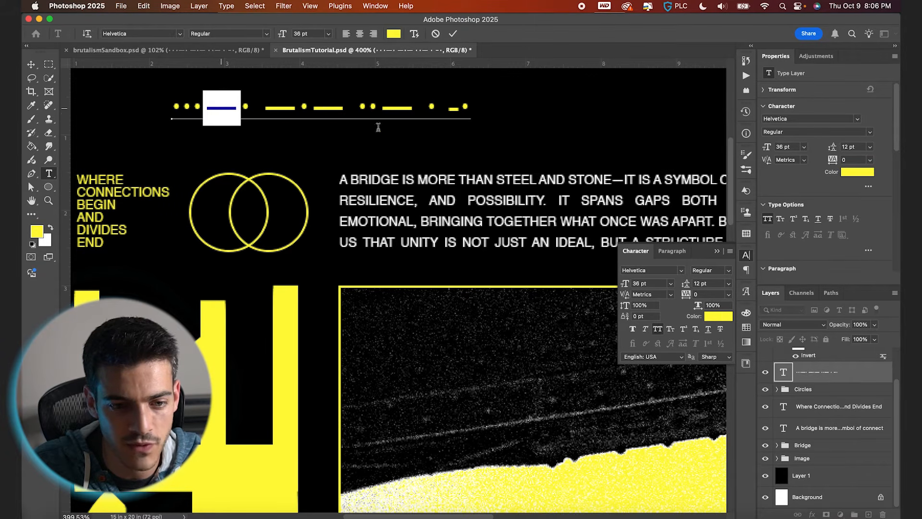
{"action": "left_click", "coordinate": [647, 316]}
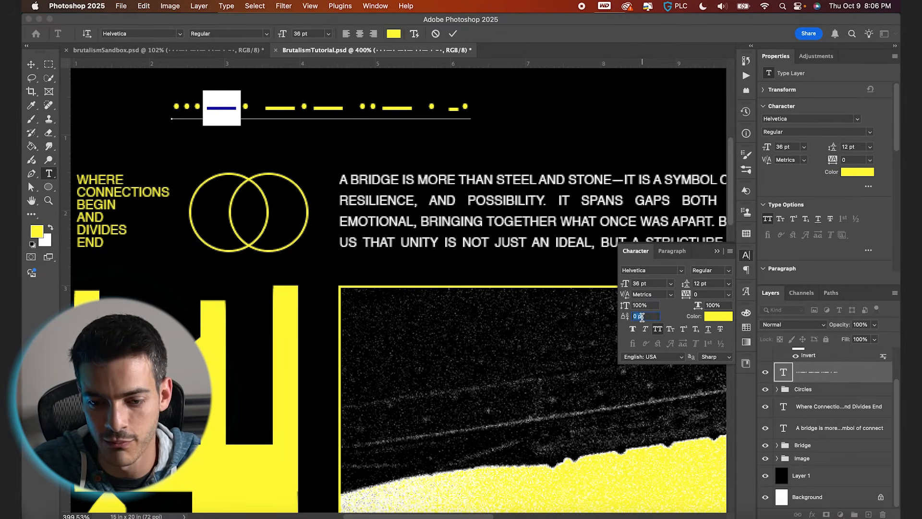
{"action": "key", "text": "Up"}
{"action": "left_click_drag", "start_coordinate": [264, 106], "coordinate": [414, 108]}
{"action": "left_click", "coordinate": [649, 316]}
{"action": "key", "text": "Up"}
{"action": "key", "text": "Up"}
{"action": "left_click", "coordinate": [654, 315]}
{"action": "key", "text": "Up"}
{"action": "key", "text": "Up"}
{"action": "left_click", "coordinate": [650, 316]}
{"action": "key", "text": "Up"}
{"action": "key", "text": "Up"}
{"action": "left_click", "coordinate": [450, 108]}
Position the Morse line along the subtitle's left edge and nudge it up using the grid.
{"action": "left_click_drag", "start_coordinate": [418, 187], "coordinate": [362, 216]}
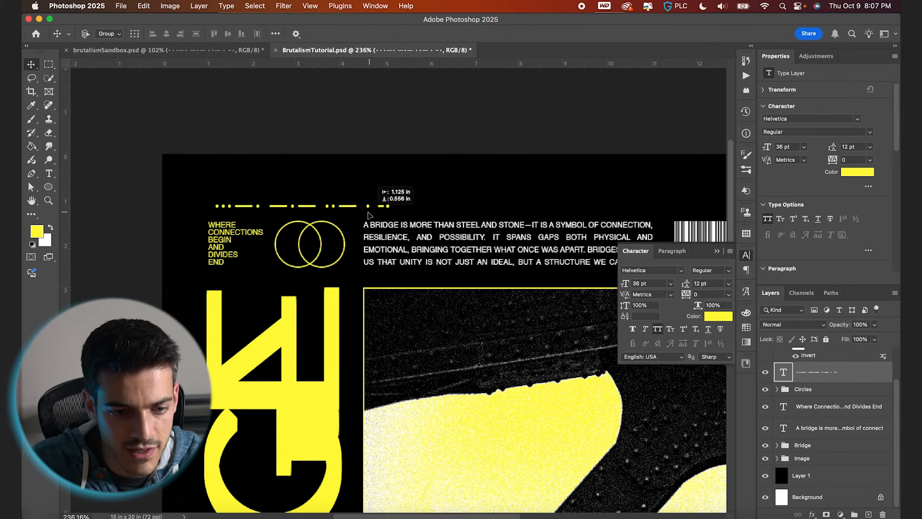
{"action": "key", "text": "super+apostrophe"}
{"action": "scroll", "coordinate": [345, 226], "scroll_direction": "up", "scroll_amount": 1}
{"action": "left_click", "coordinate": [215, 231]}
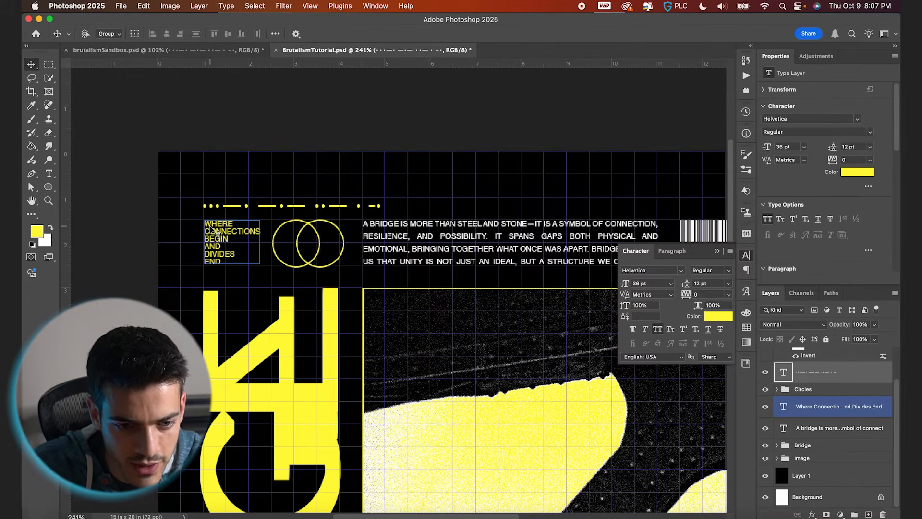
{"action": "key", "text": "Up"}
{"action": "key", "text": "Up"}
{"action": "key", "text": "Up"}
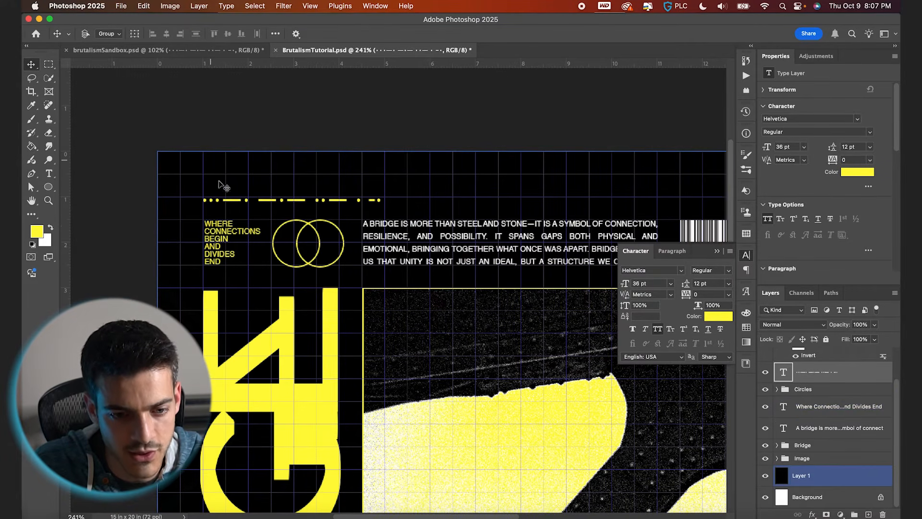
{"action": "key", "text": "Up"}
{"action": "key", "text": "Up"}
{"action": "key", "text": "Up"}
{"action": "key", "text": "Up"}
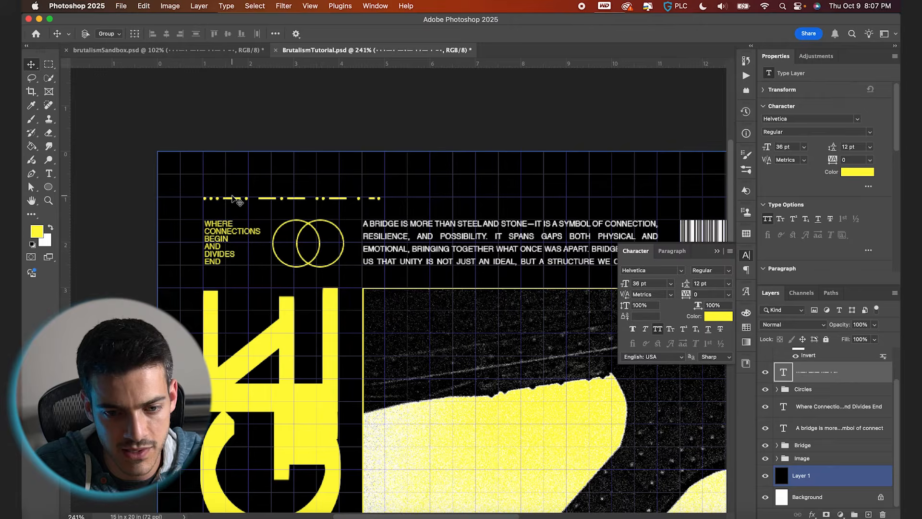
{"action": "key", "text": "super+apostrophe"}
Duplicate the Morse line, move the copy to the right, and colour it white.
{"action": "scroll", "coordinate": [300, 238], "scroll_direction": "down", "scroll_amount": 1}
{"action": "key", "text": "super+j"}
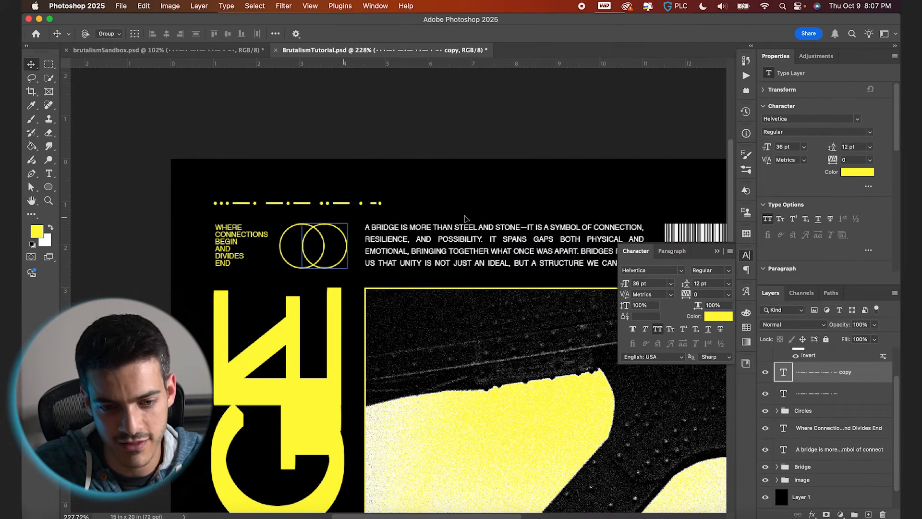
{"action": "left_click_drag", "start_coordinate": [465, 218], "coordinate": [660, 218]}
{"action": "left_click", "coordinate": [746, 328]}
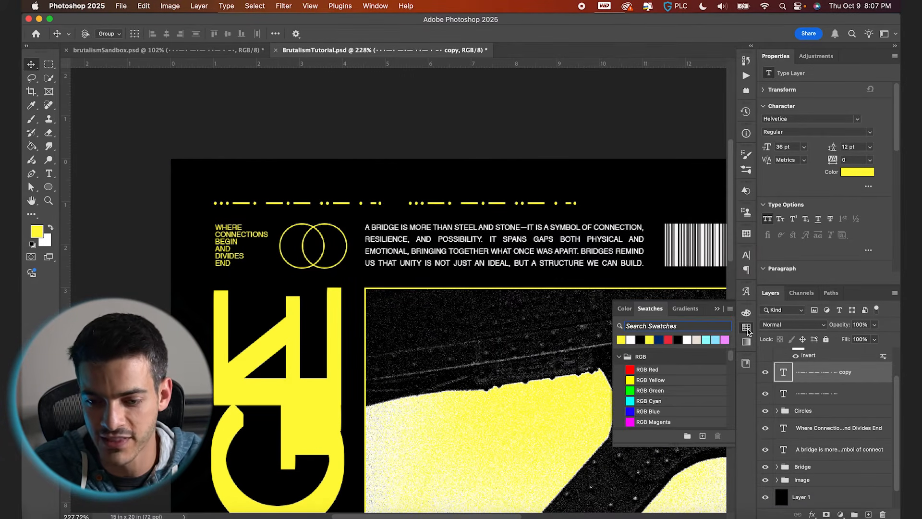
{"action": "left_click", "coordinate": [632, 340]}
Add a third Morse copy and align it with the poster's right margin so the three lines span the top.
{"action": "scroll", "coordinate": [594, 305], "scroll_direction": "right", "scroll_amount": 3}
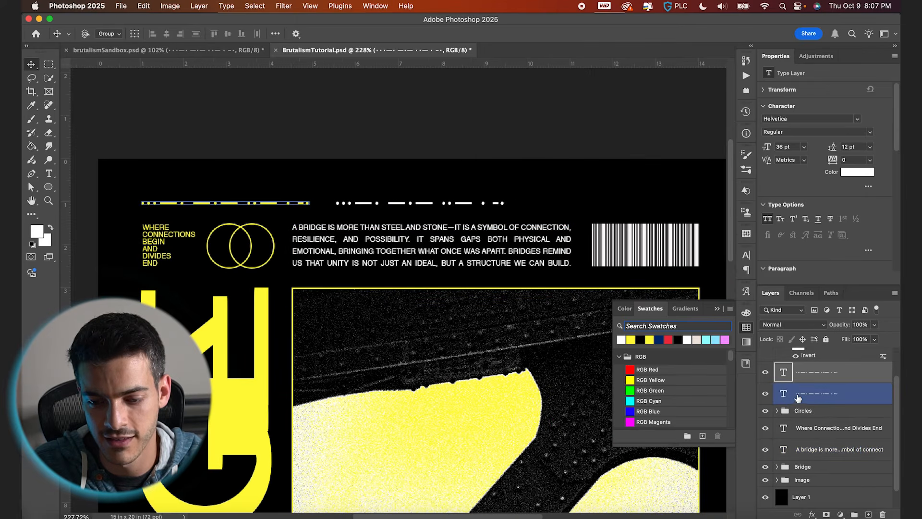
{"action": "left_click_drag", "start_coordinate": [799, 397], "coordinate": [786, 366]}
{"action": "left_click_drag", "start_coordinate": [229, 206], "coordinate": [612, 206]}
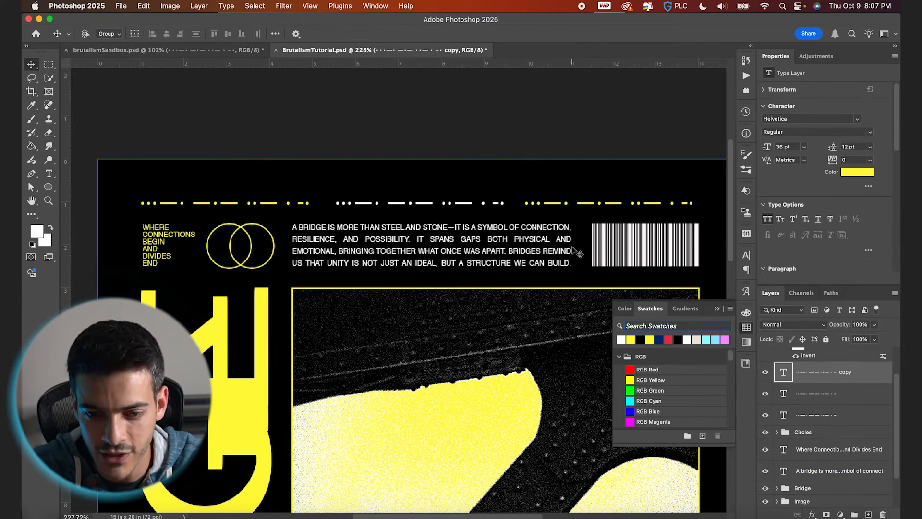
{"action": "key", "text": "super+apostrophe"}
{"action": "key", "text": "shift+Right"}
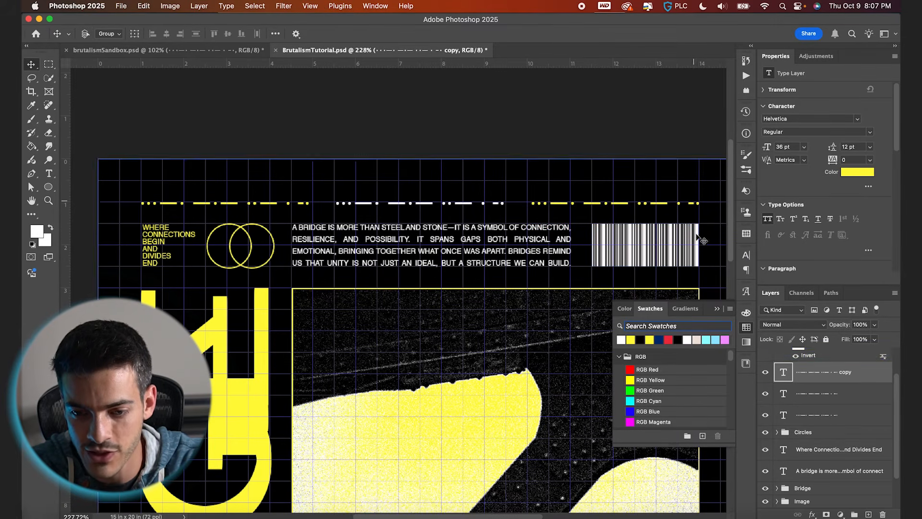
{"action": "left_click", "coordinate": [811, 416], "text": "shift"}
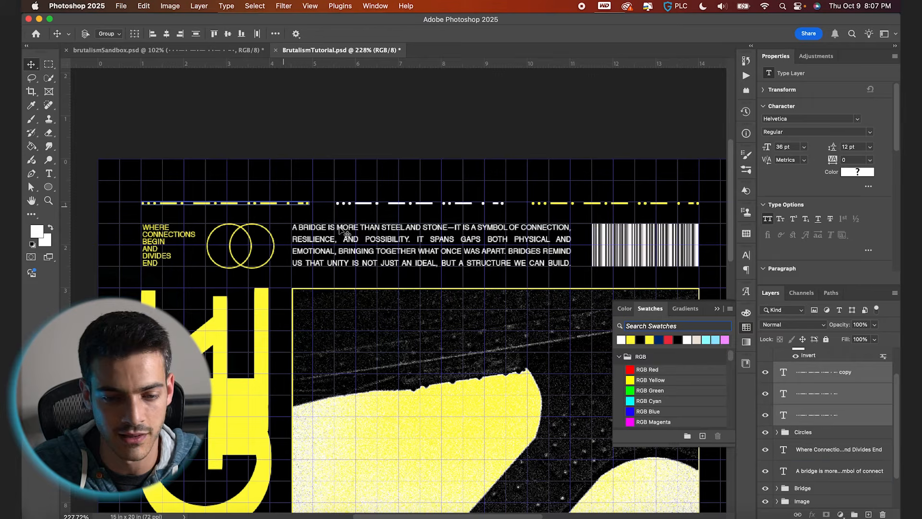
{"action": "key", "text": "super+apostrophe"}
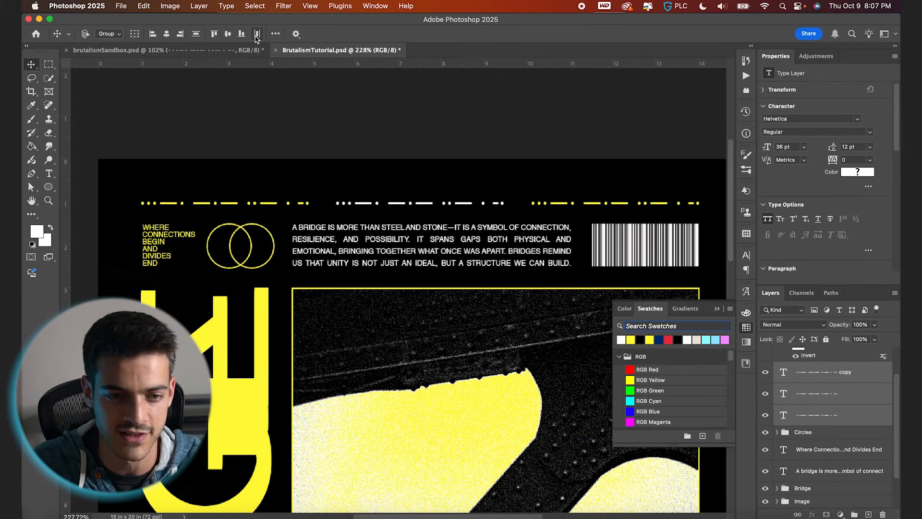
{"action": "key", "text": "super+0"}
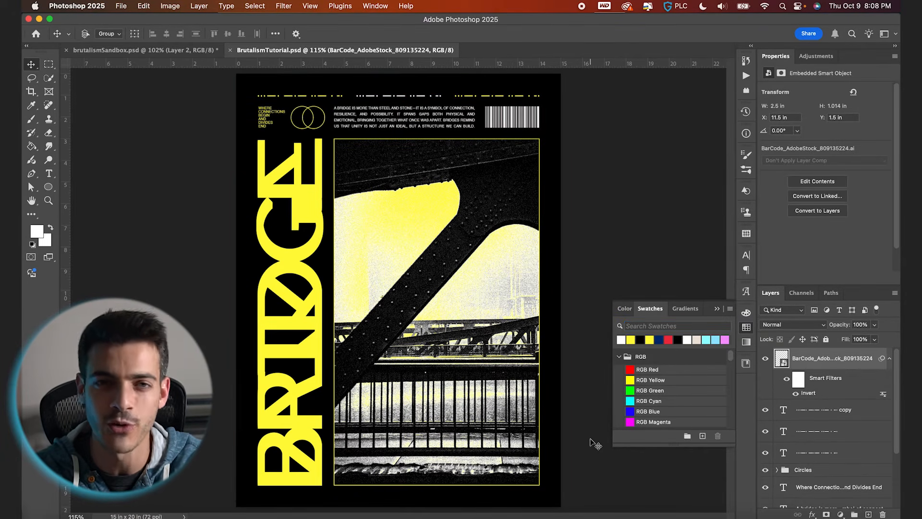
Create a new layer group named Finisihng Effects at the top of the layer stack.
{"action": "left_click", "coordinate": [891, 509]}
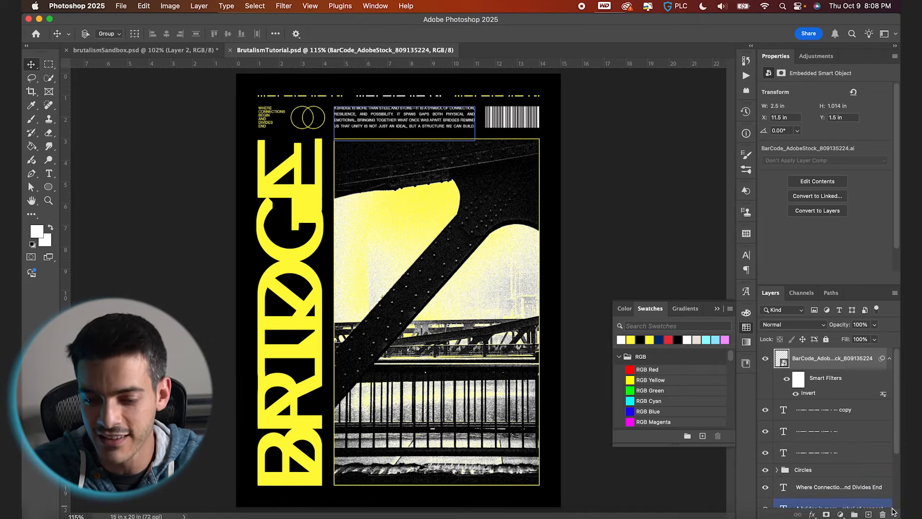
{"action": "left_click", "coordinate": [855, 513]}
{"action": "type", "text": "Finisihng Effects"}
{"action": "key", "text": "Return"}
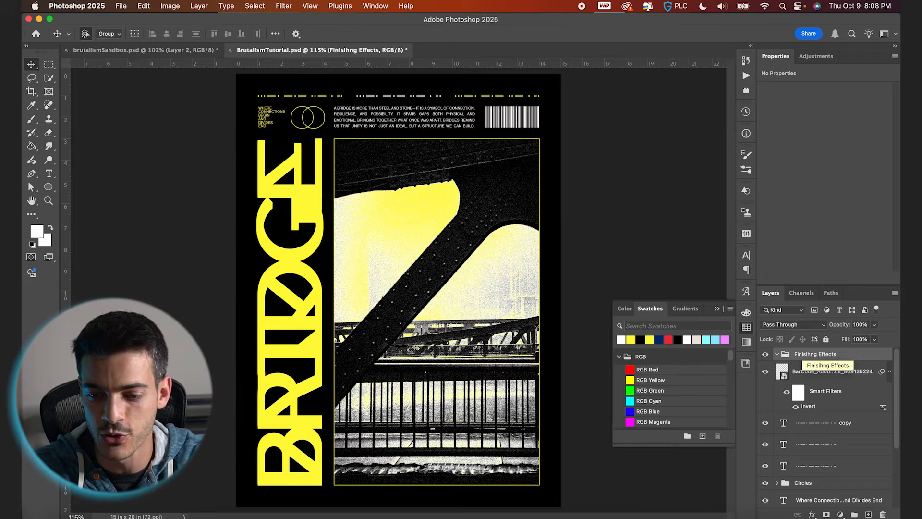
Add a new layer inside the group and fill it with 50% Gray.
{"action": "key", "text": "alt+shift+super+n"}
{"action": "key", "text": "shift+BackSpace"}
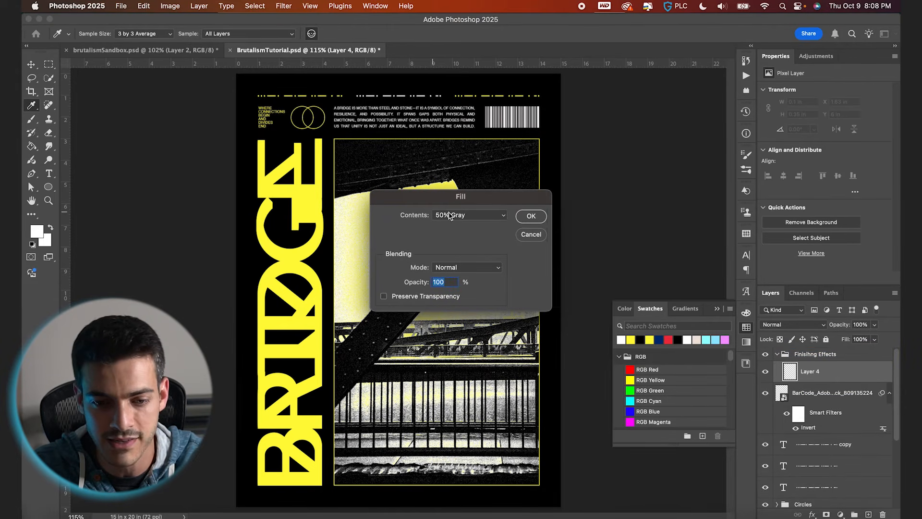
{"action": "left_click", "coordinate": [531, 216]}
Convert the gray layer to a smart object and apply the Add Noise filter to it.
{"action": "left_click", "coordinate": [284, 6]}
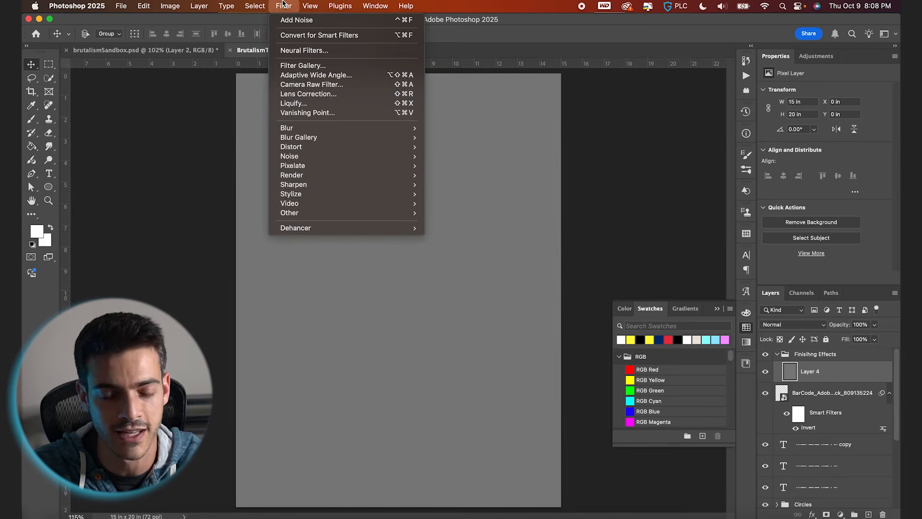
{"action": "left_click", "coordinate": [296, 35]}
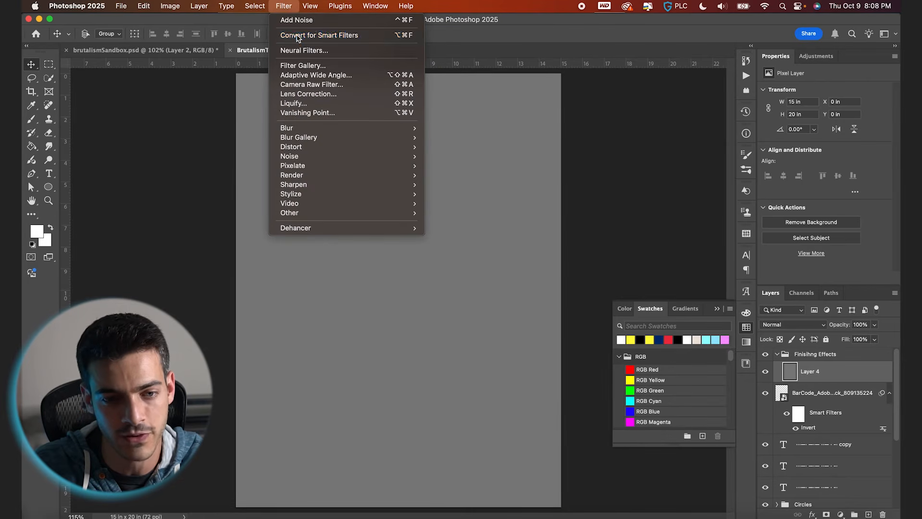
{"action": "left_click", "coordinate": [284, 6]}
{"action": "mouse_move", "coordinate": [340, 151]}
{"action": "left_click", "coordinate": [446, 156]}
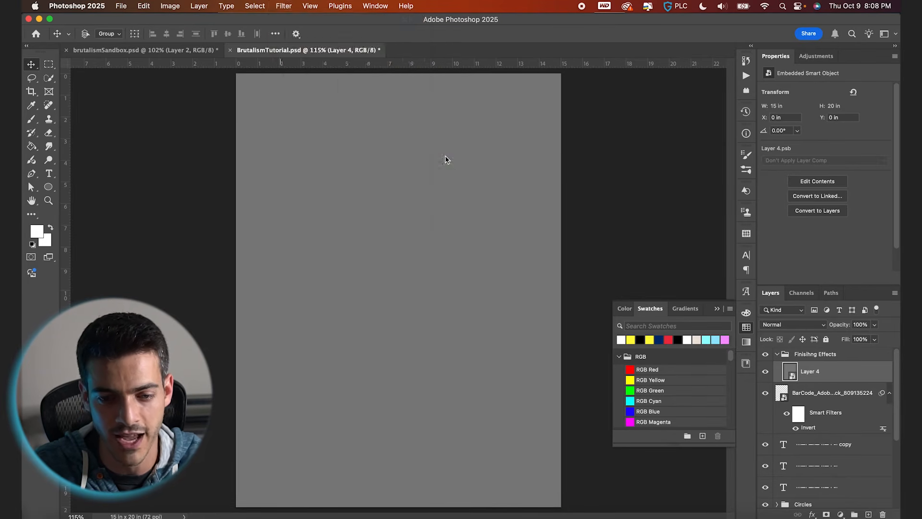
{"action": "key", "text": "Return"}
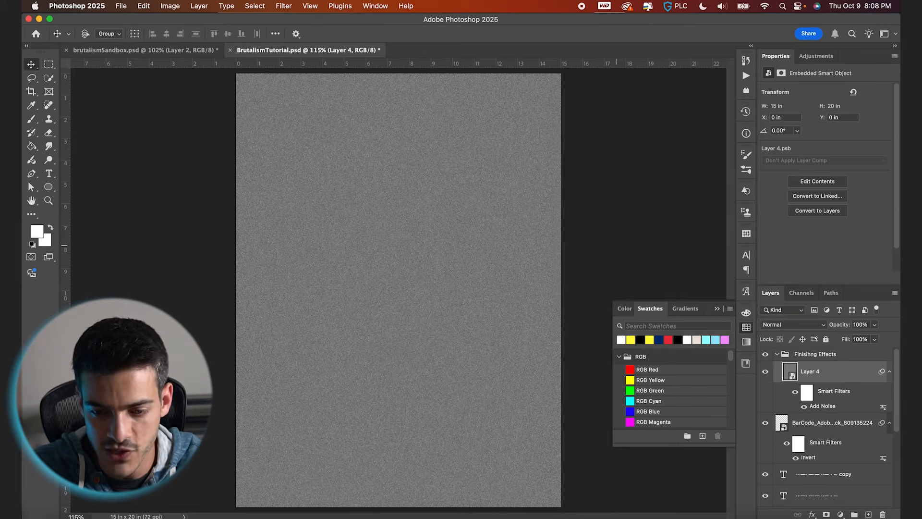
Set the noise layer's blend mode to Hard Light.
{"action": "left_click", "coordinate": [793, 325]}
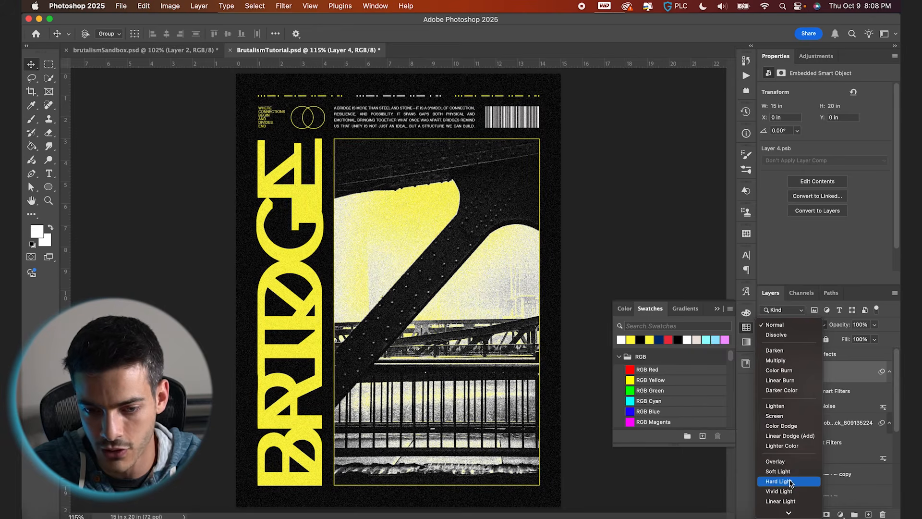
{"action": "left_click", "coordinate": [790, 481]}
{"action": "scroll", "coordinate": [533, 291], "scroll_direction": "up", "scroll_amount": 5}
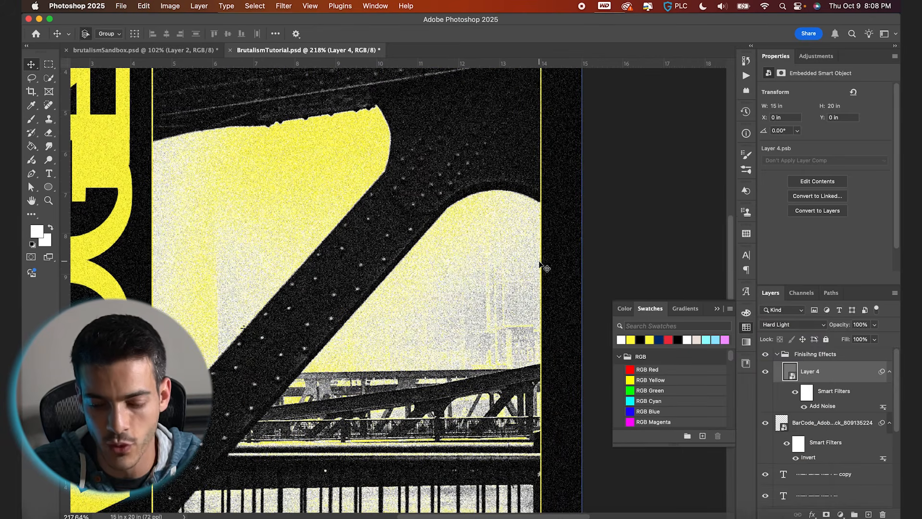
{"action": "key", "text": "super+0"}
Place grungeAbstract.jpg from the project folder, rotate it -90° and scale it to cover the poster.
{"action": "left_click", "coordinate": [54, 518]}
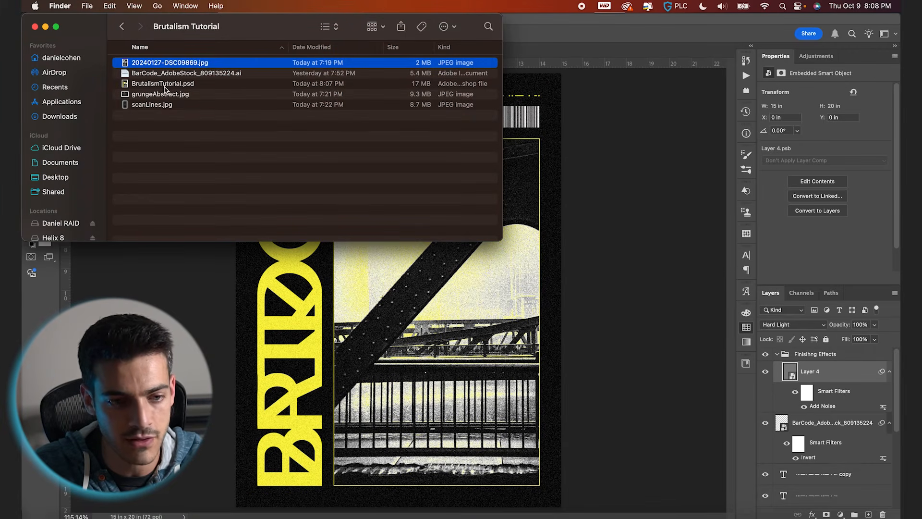
{"action": "left_click_drag", "start_coordinate": [159, 99], "coordinate": [389, 365]}
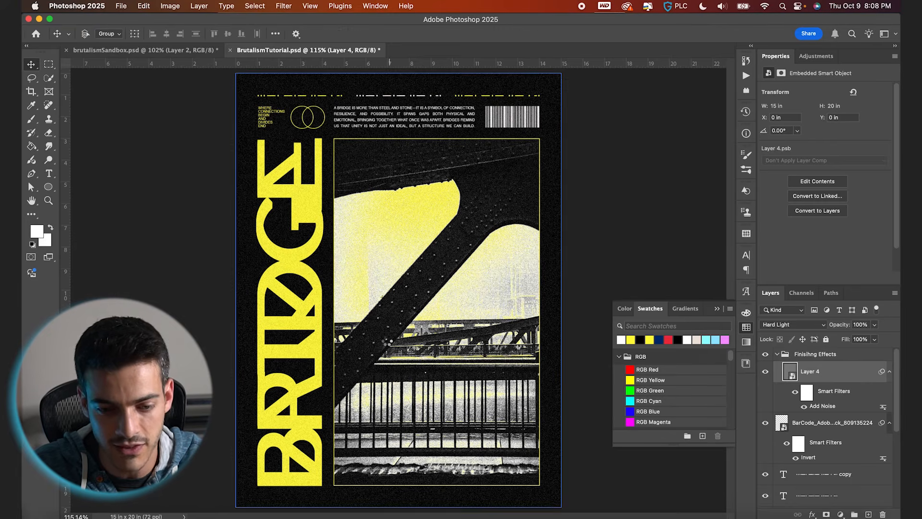
{"action": "left_click_drag", "start_coordinate": [565, 196], "coordinate": [321, 126]}
{"action": "left_click_drag", "start_coordinate": [507, 128], "coordinate": [563, 44]}
{"action": "key", "text": "Return"}
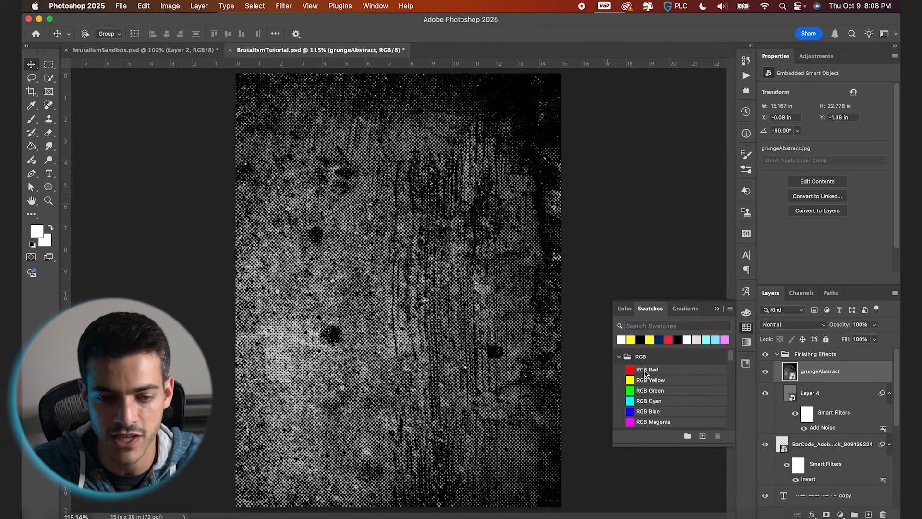
Set the grunge layer's blend mode to Multiply and its opacity to 10%.
{"action": "left_click", "coordinate": [790, 325]}
{"action": "left_click", "coordinate": [788, 361]}
{"action": "left_click_drag", "start_coordinate": [839, 326], "coordinate": [801, 326]}
{"action": "type", "text": "10"}
{"action": "key", "text": "Return"}
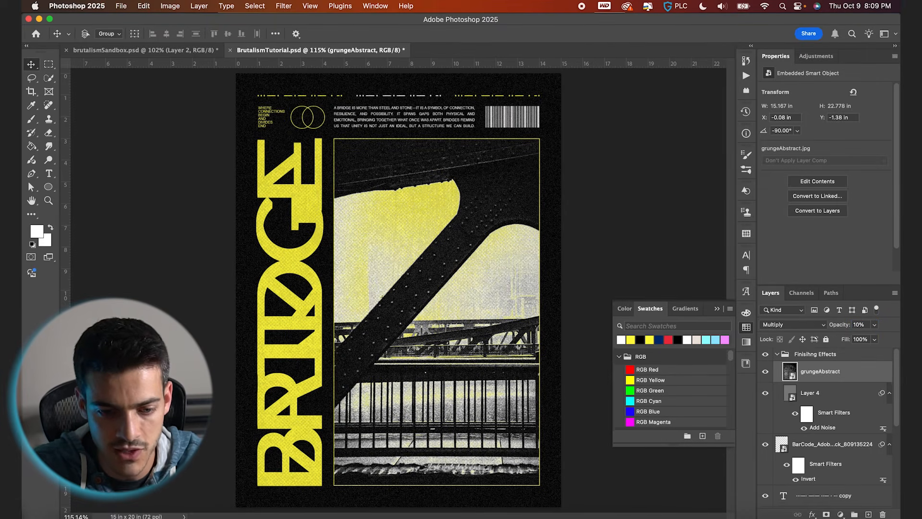
Place the scanLines image into the poster inside the Finishing Effects group and commit it.
{"action": "left_click", "coordinate": [52, 517]}
{"action": "left_click_drag", "start_coordinate": [155, 104], "coordinate": [404, 337]}
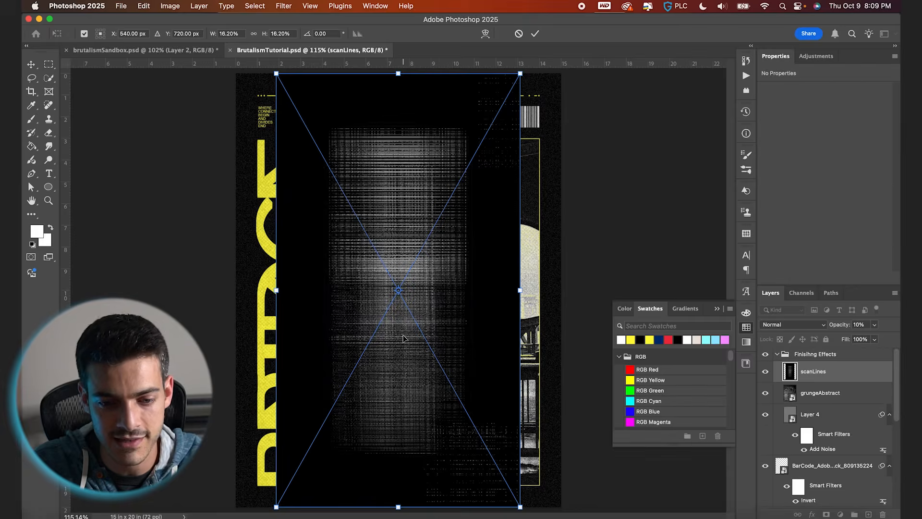
{"action": "left_click_drag", "start_coordinate": [660, 3], "coordinate": [677, 3]}
{"action": "key", "text": "Return"}
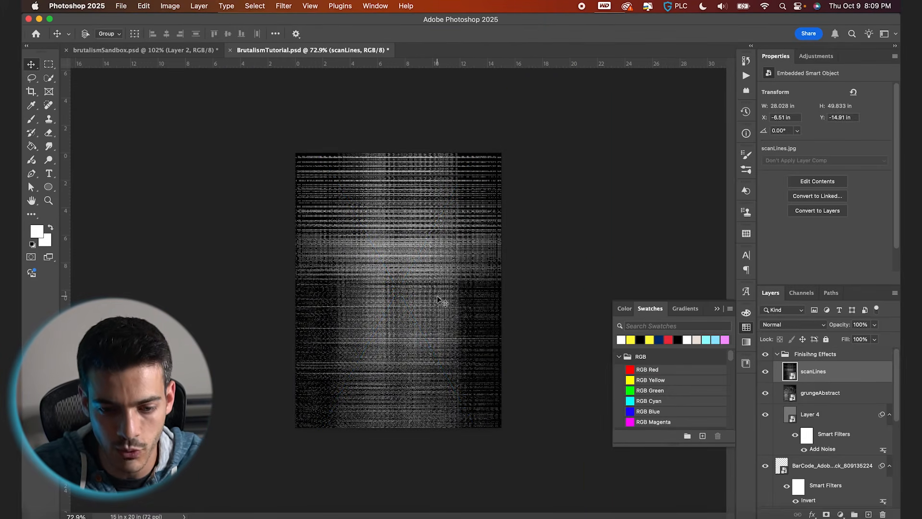
{"action": "key", "text": "super+0"}
Set the scanLines layer's blend mode to Screen and its opacity to 40%.
{"action": "left_click", "coordinate": [800, 324]}
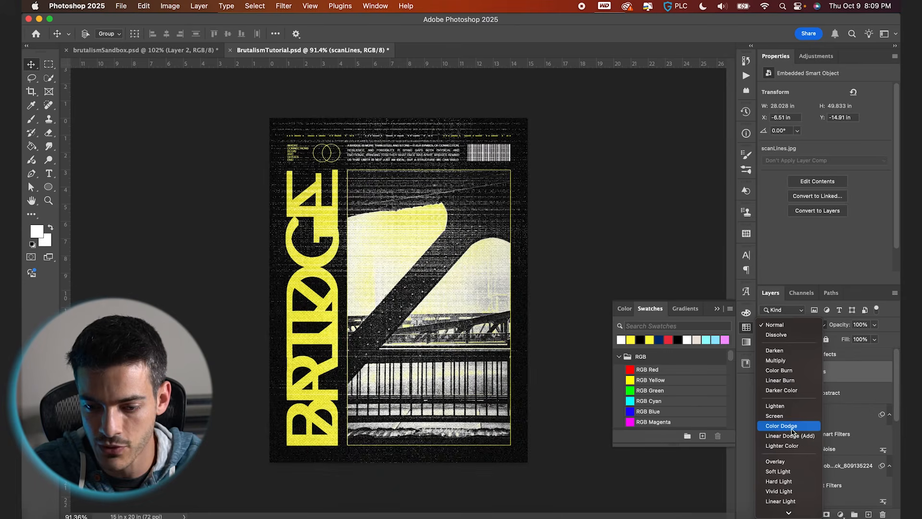
{"action": "left_click", "coordinate": [790, 416]}
{"action": "key", "text": "4"}
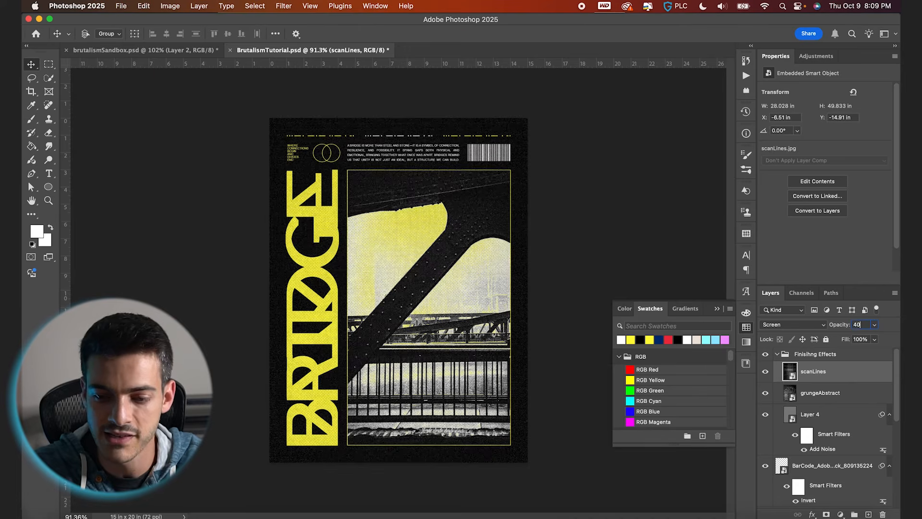
Move the Add Noise layer above the scanLines layer within the Finishing Effects group.
{"action": "left_click", "coordinate": [817, 396], "text": "shift"}
{"action": "left_click_drag", "start_coordinate": [817, 396], "coordinate": [823, 437]}
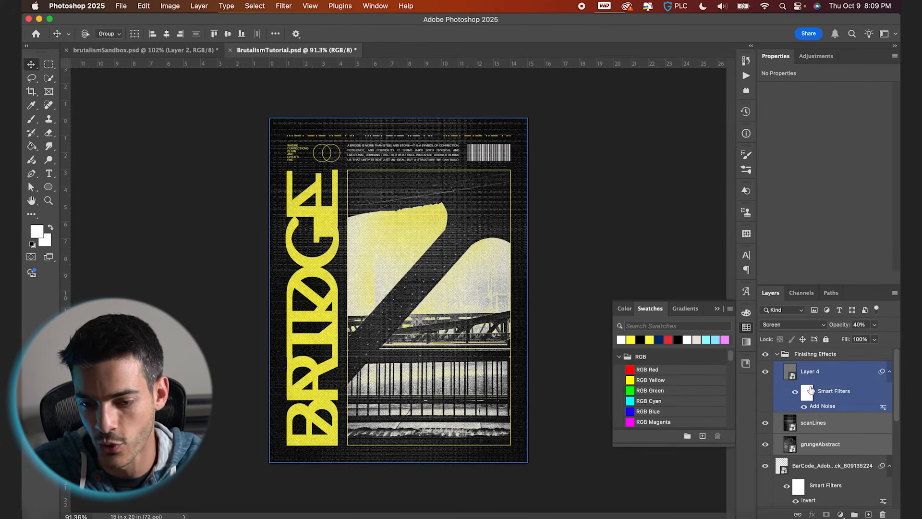
{"action": "left_click", "coordinate": [812, 378]}
Rotate the scanLines layer 180° and move it down to cover the poster.
{"action": "left_click", "coordinate": [804, 446]}
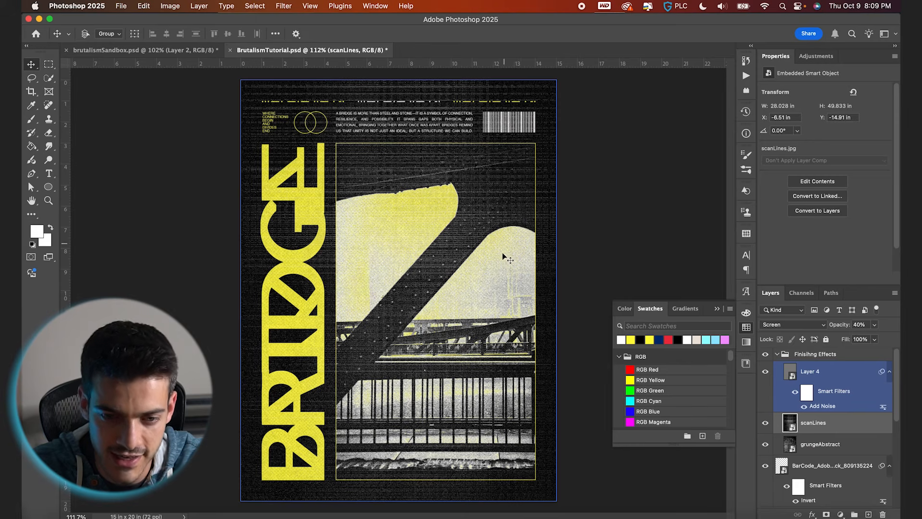
{"action": "key", "text": "ctrl+t"}
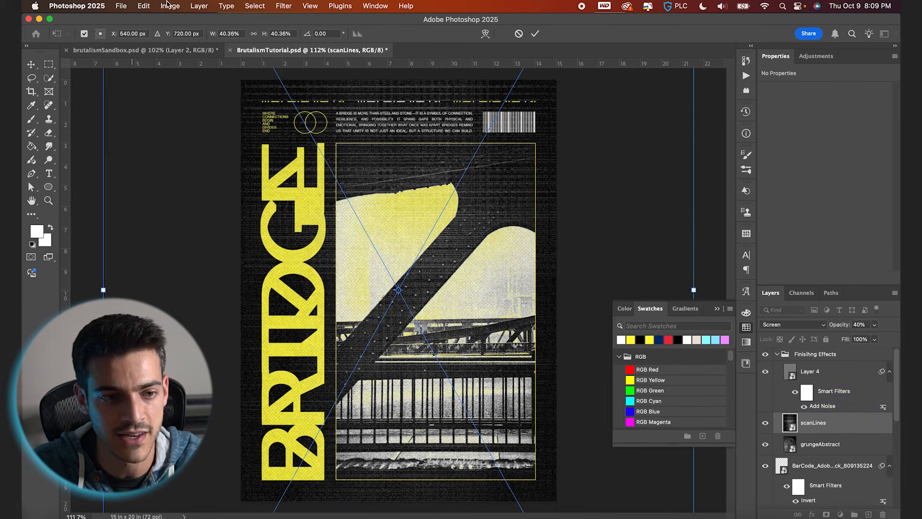
{"action": "left_click", "coordinate": [144, 6]}
{"action": "mouse_move", "coordinate": [158, 256]}
{"action": "left_click", "coordinate": [332, 417]}
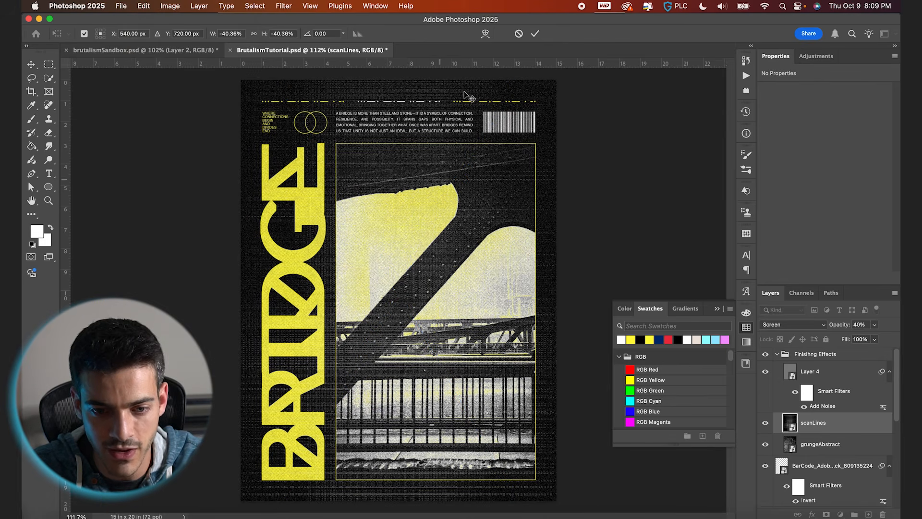
{"action": "key", "text": "Return"}
{"action": "left_click_drag", "start_coordinate": [460, 130], "coordinate": [457, 308]}
Add a Curves adjustment layer and position it below the grungeAbstract layer.
{"action": "left_click", "coordinate": [800, 451]}
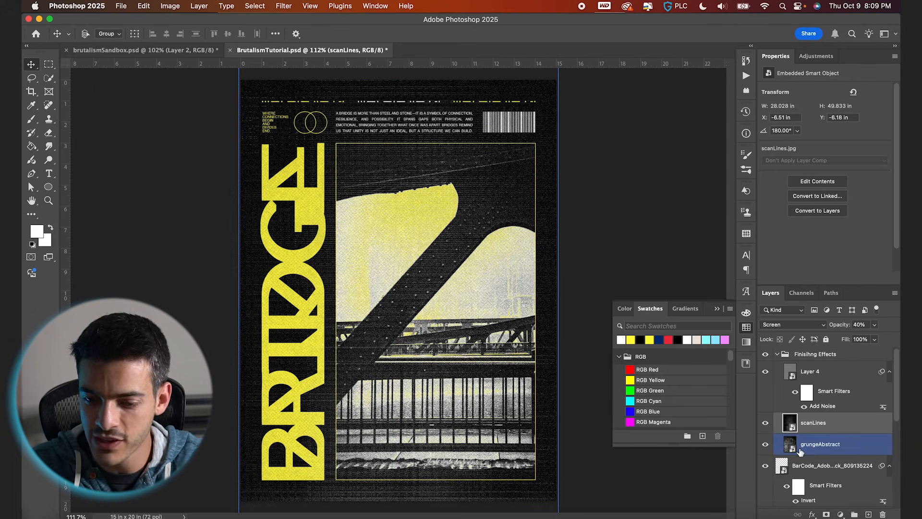
{"action": "left_click", "coordinate": [841, 514]}
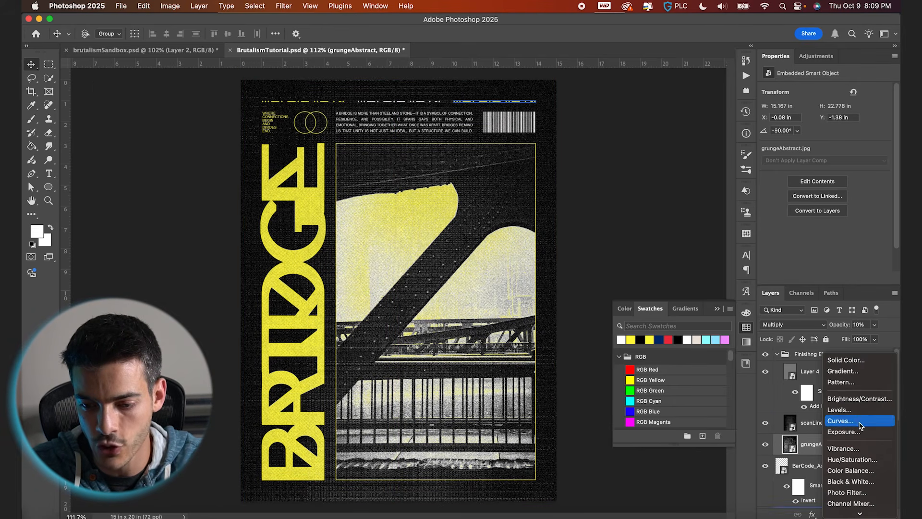
{"action": "left_click", "coordinate": [859, 426]}
{"action": "left_click_drag", "start_coordinate": [791, 446], "coordinate": [793, 468]}
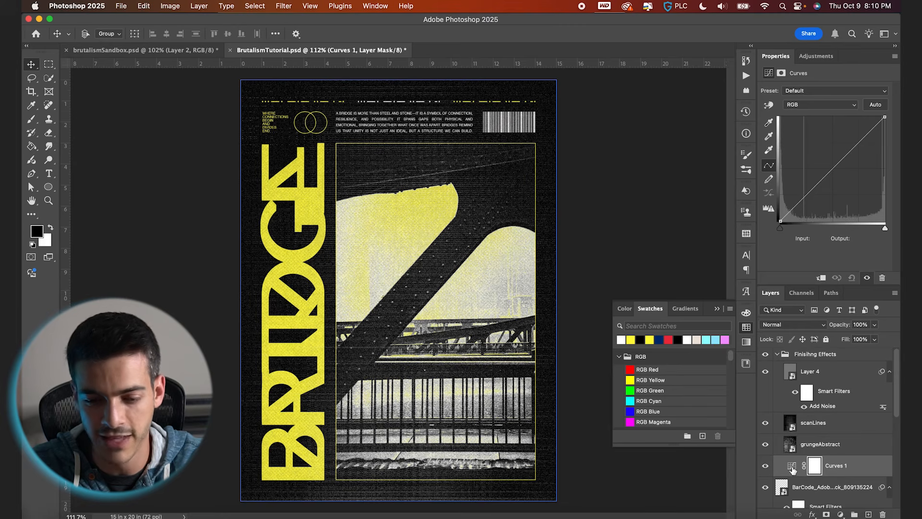
{"action": "left_click", "coordinate": [793, 468]}
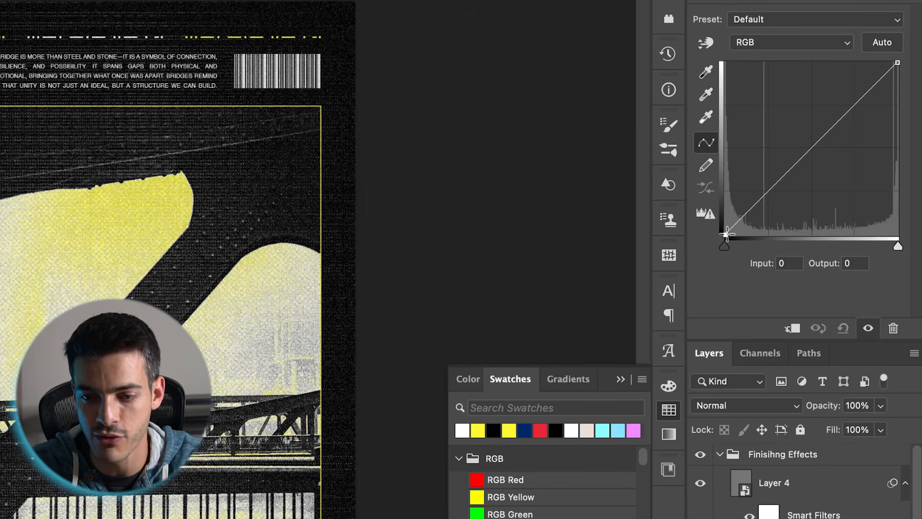
Shape the curve: lift the black point, add a midpoint, and lower the white point to output 237.
{"action": "left_click_drag", "start_coordinate": [781, 221], "coordinate": [780, 213]}
{"action": "left_click_drag", "start_coordinate": [725, 220], "coordinate": [726, 223]}
{"action": "left_click_drag", "start_coordinate": [787, 170], "coordinate": [787, 171]}
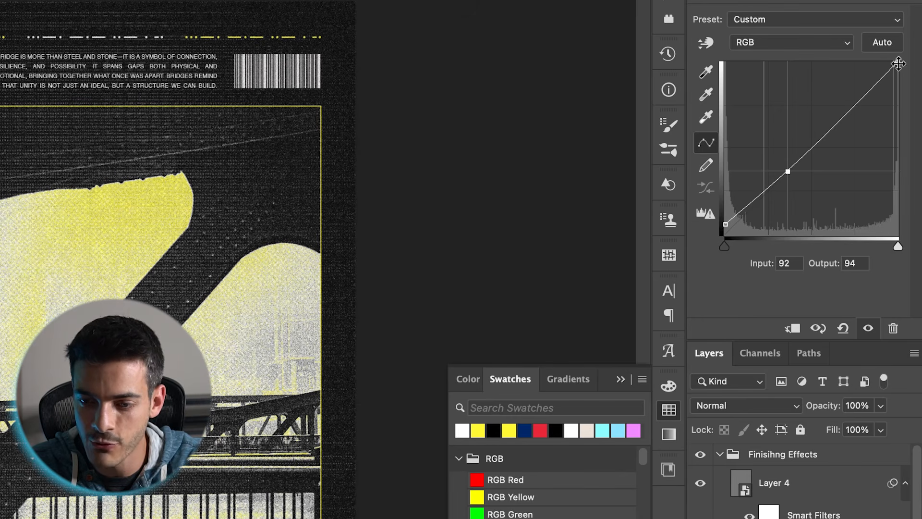
{"action": "left_click_drag", "start_coordinate": [898, 63], "coordinate": [898, 74]}
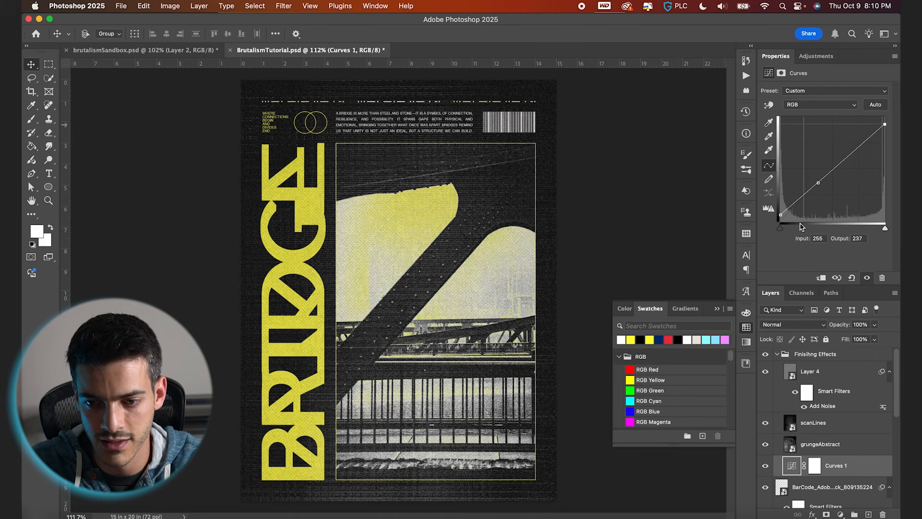
Collapse the Finishing Effects group, compare the poster with it hidden and shown, and save the file.
{"action": "left_click", "coordinate": [777, 356]}
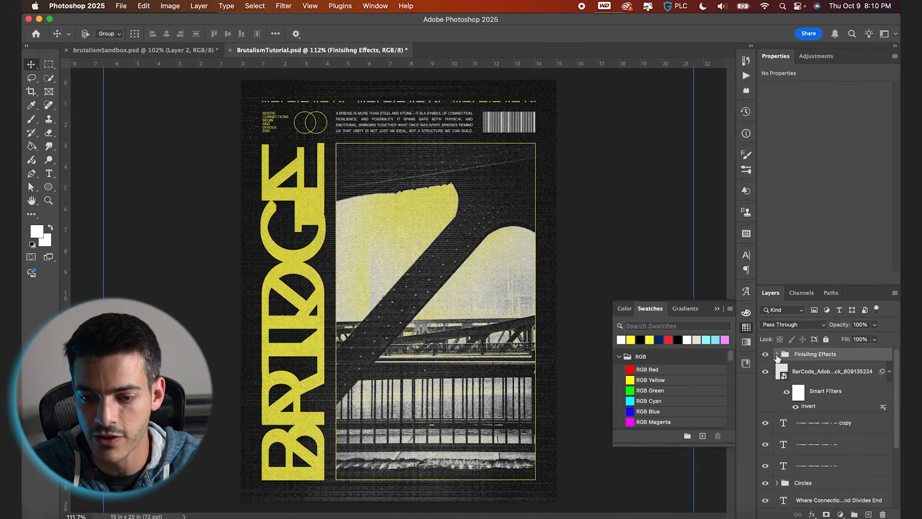
{"action": "left_click", "coordinate": [766, 355]}
{"action": "left_click", "coordinate": [765, 355]}
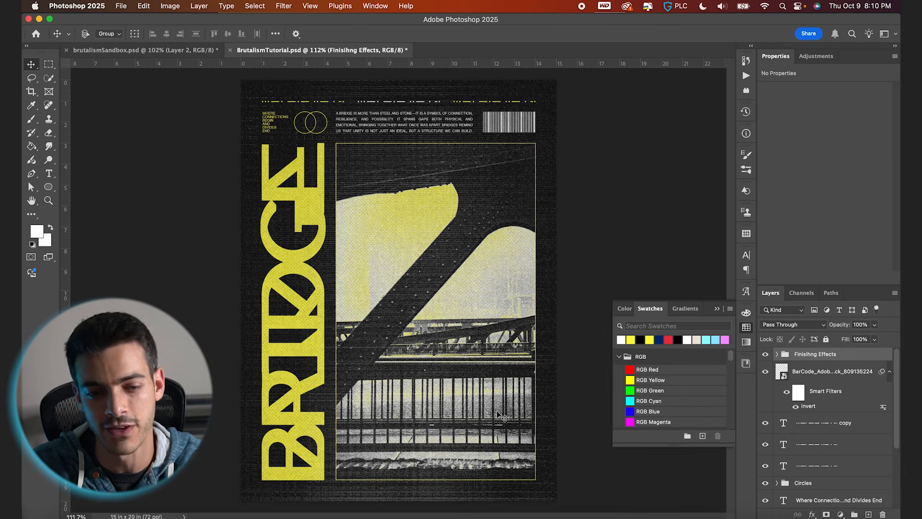
{"action": "key", "text": "cmd+s"}
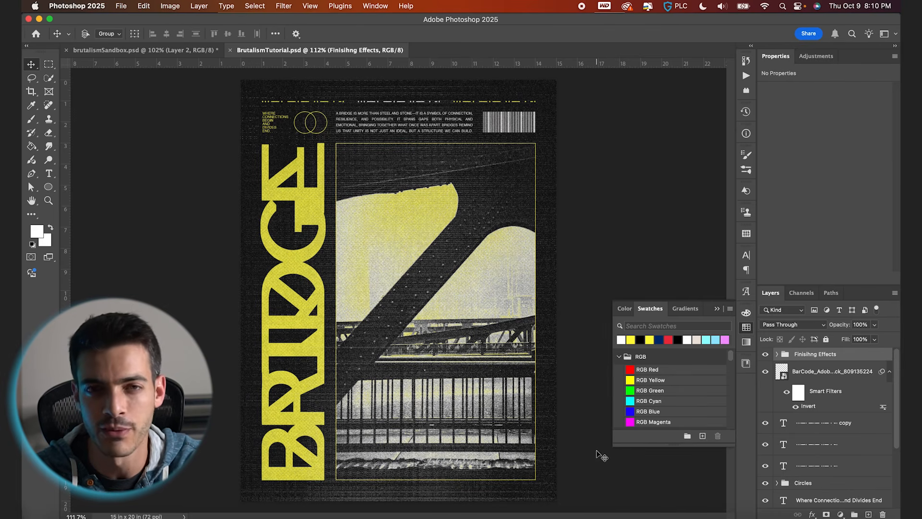